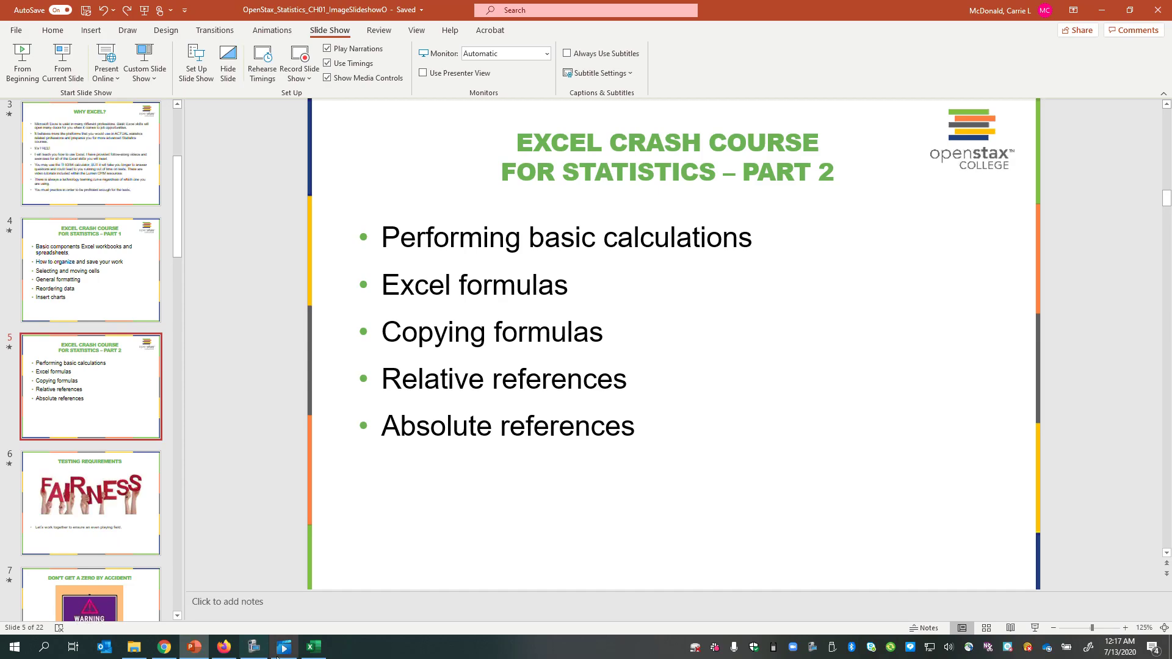
# Switch from the PowerPoint outline to the 'excel crash 1' workbook in Excel.
pyautogui.click(315, 649)
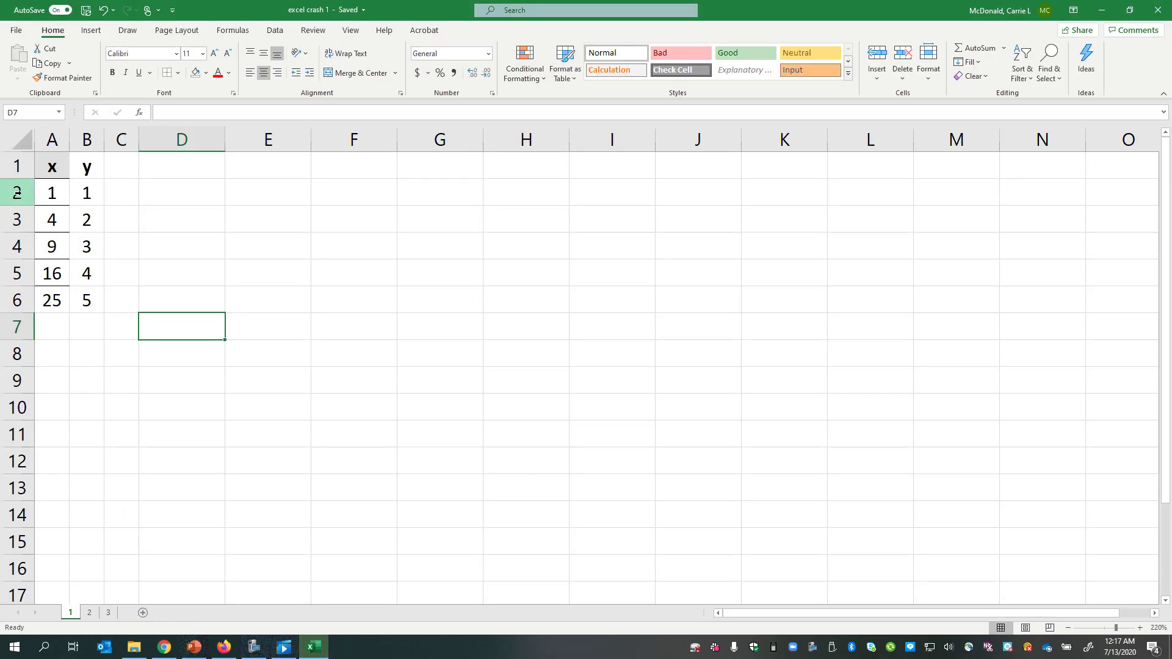
# Widen columns A and B.
pyautogui.click(116, 189)
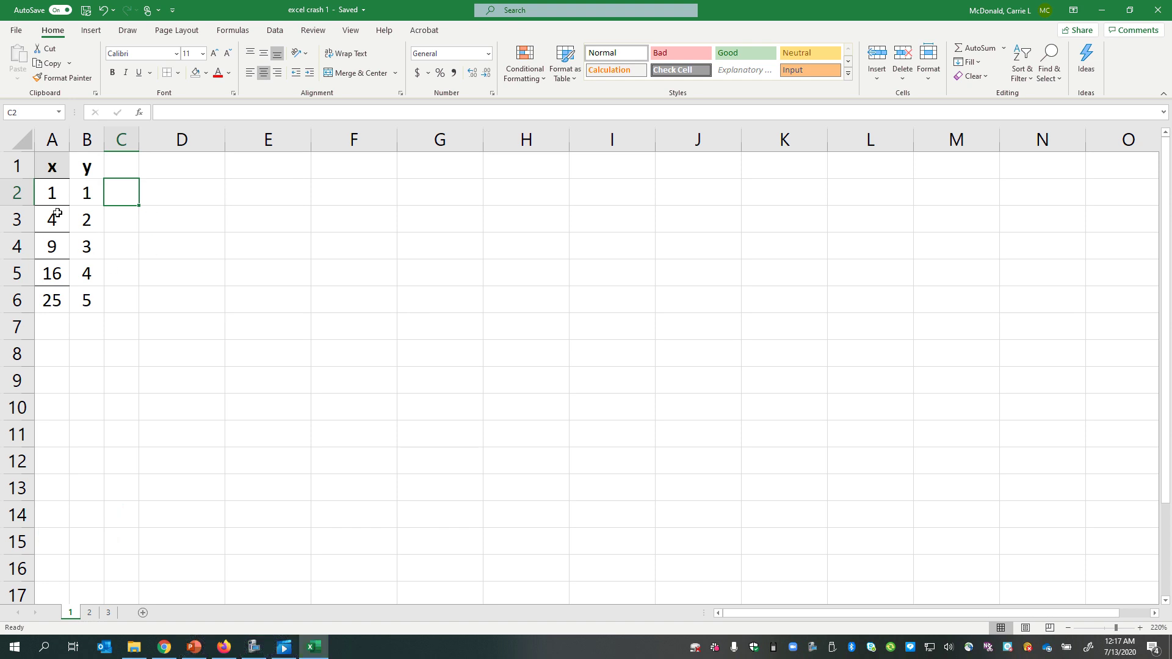
pyautogui.keyDown('ctrl'); pyautogui.scroll(7, 73, 268); pyautogui.keyUp('ctrl')
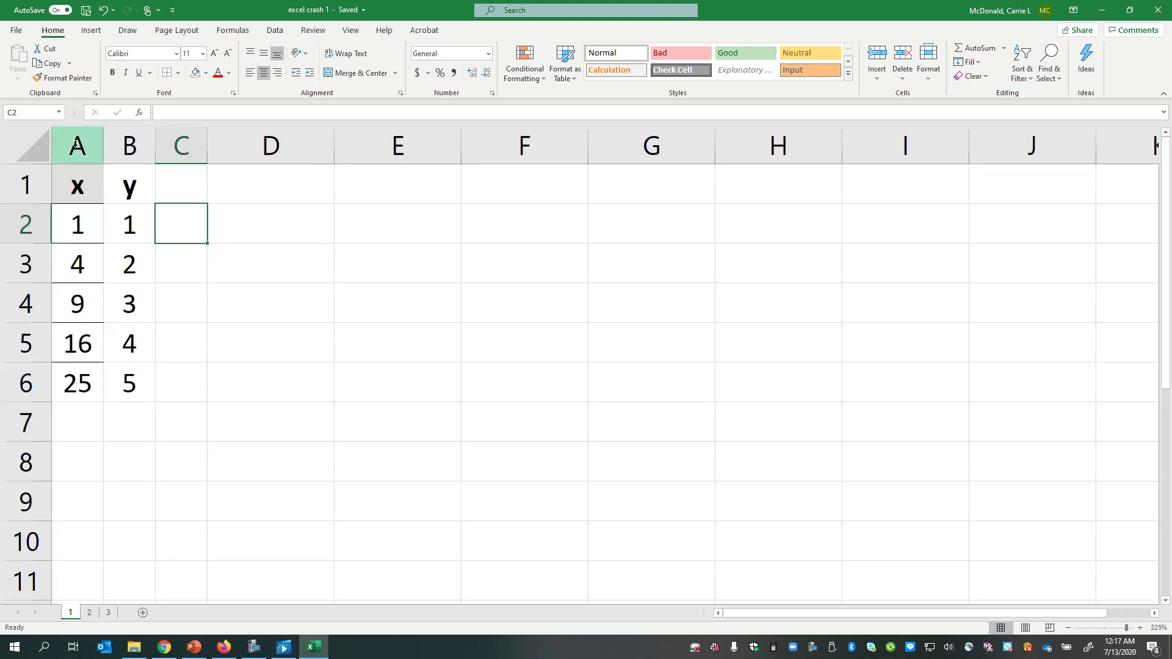
pyautogui.moveTo(77, 145); pyautogui.dragTo(181, 146)
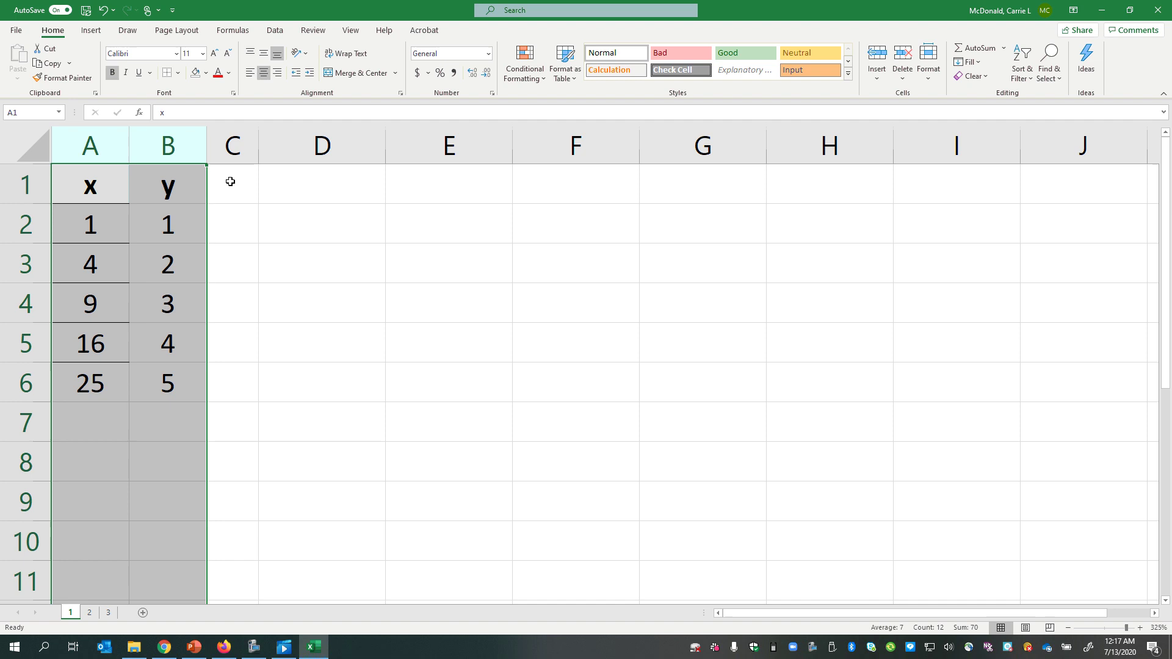
pyautogui.click(256, 287)
# Enter the formula =1+1 in C2 so it shows 2.
pyautogui.click(229, 224)
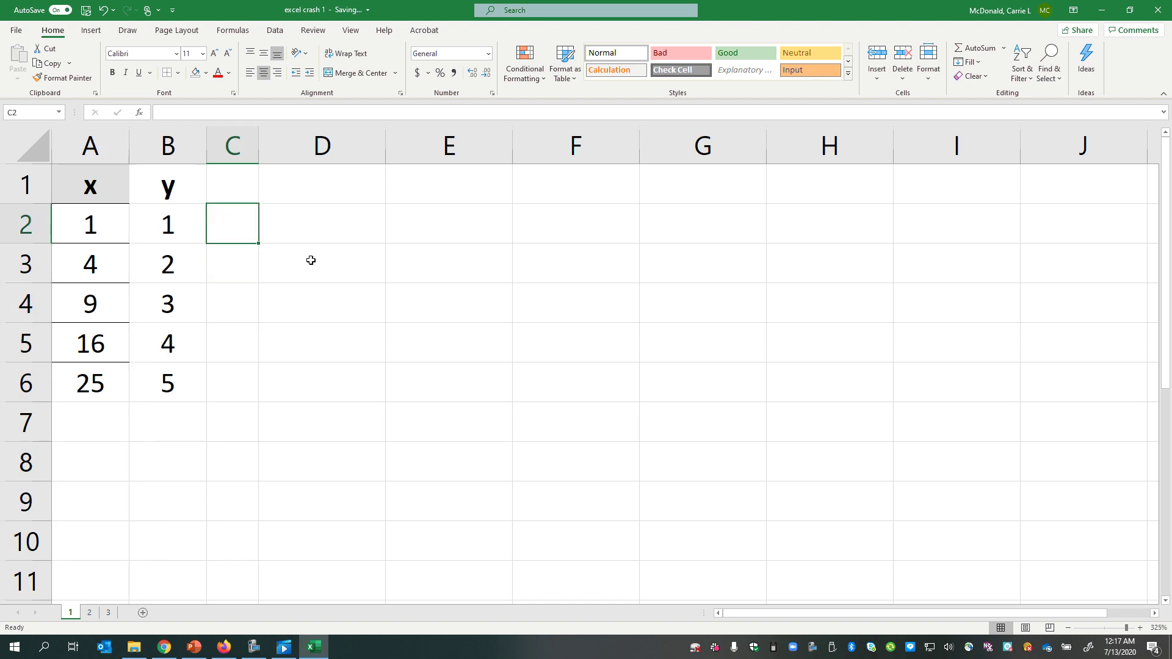
pyautogui.write('=')
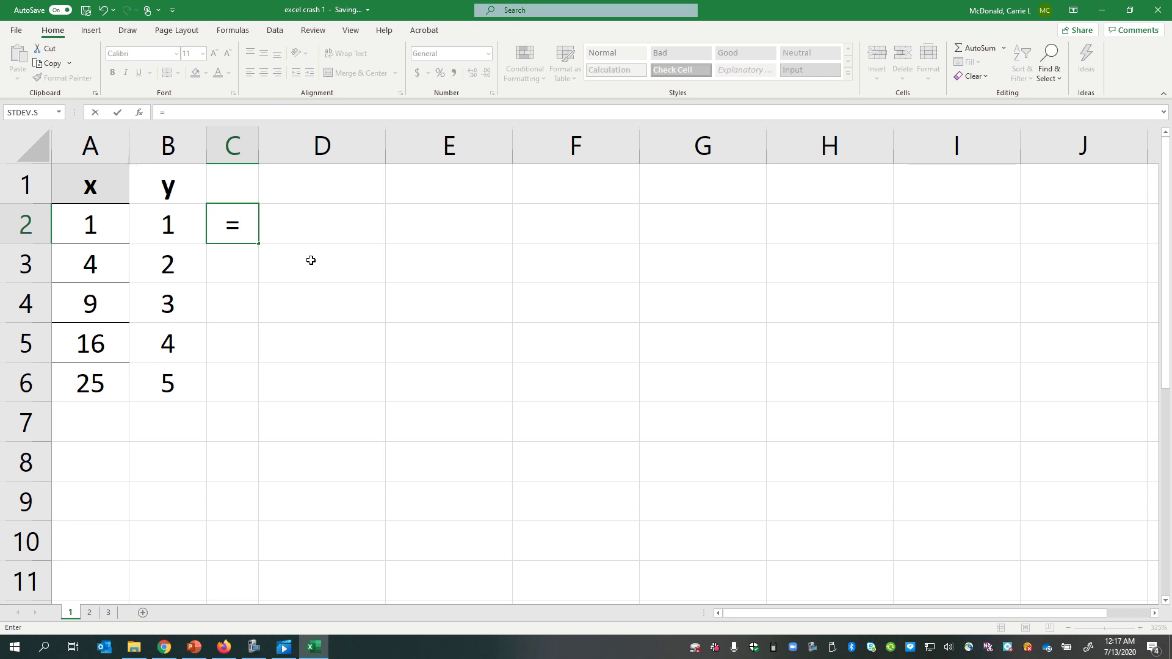
pyautogui.write('1+')
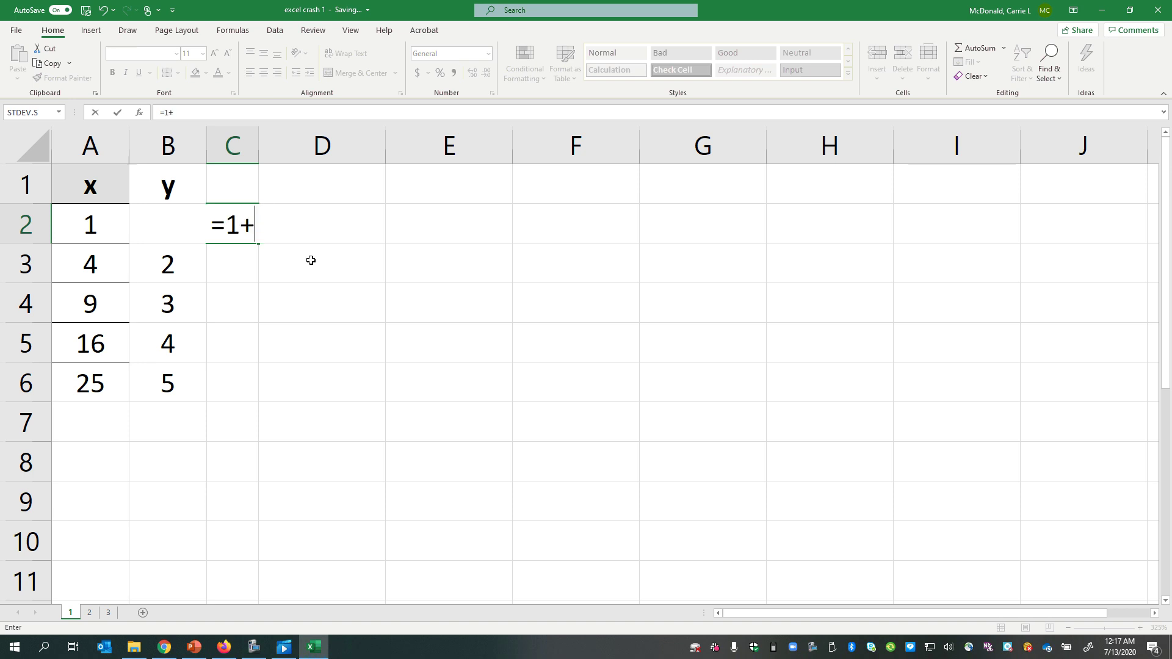
pyautogui.write('1')
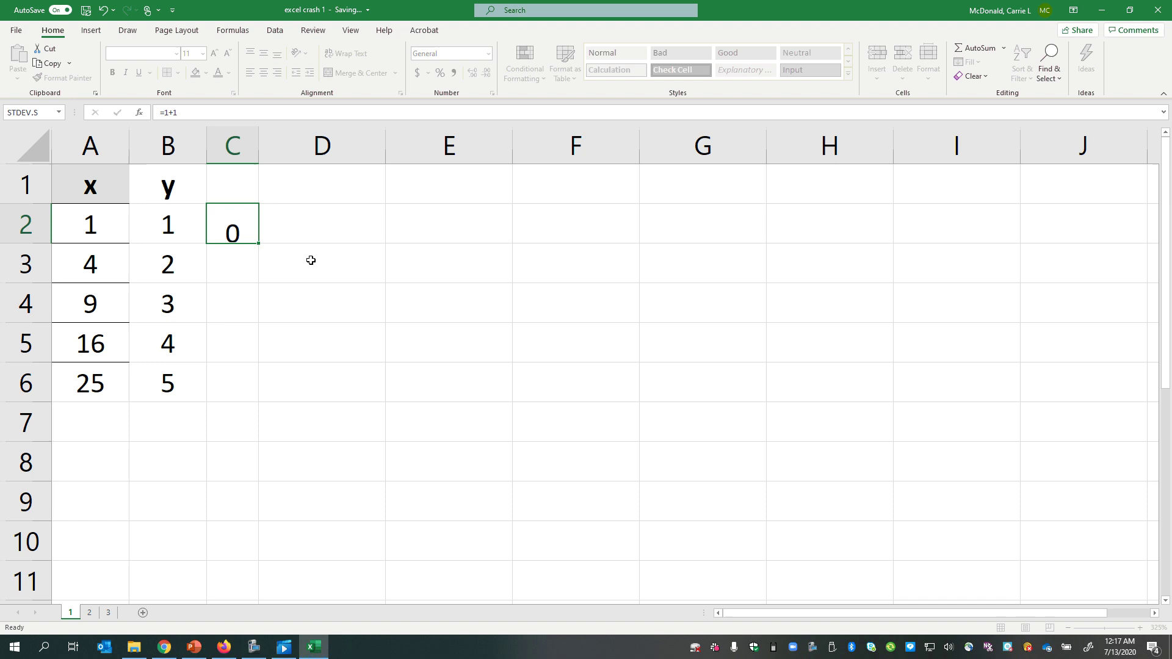
pyautogui.press('Return')
# Head column C with x+y in C1 and re-enter =1+1 in C2.
pyautogui.click(236, 196)
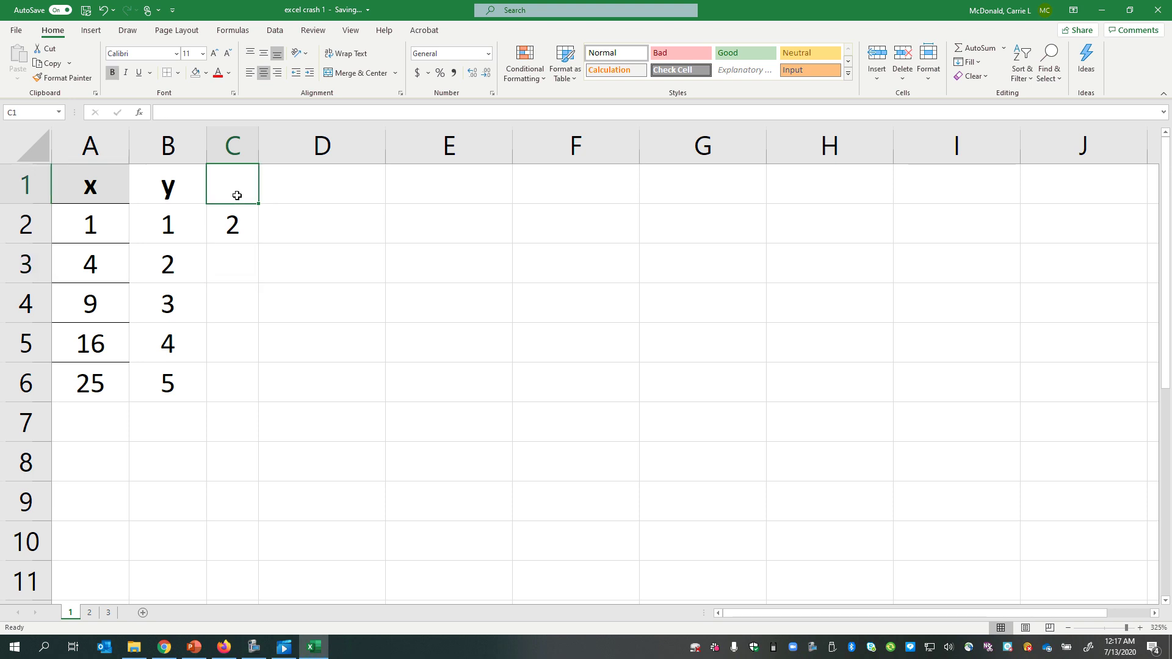
pyautogui.write('x+y')
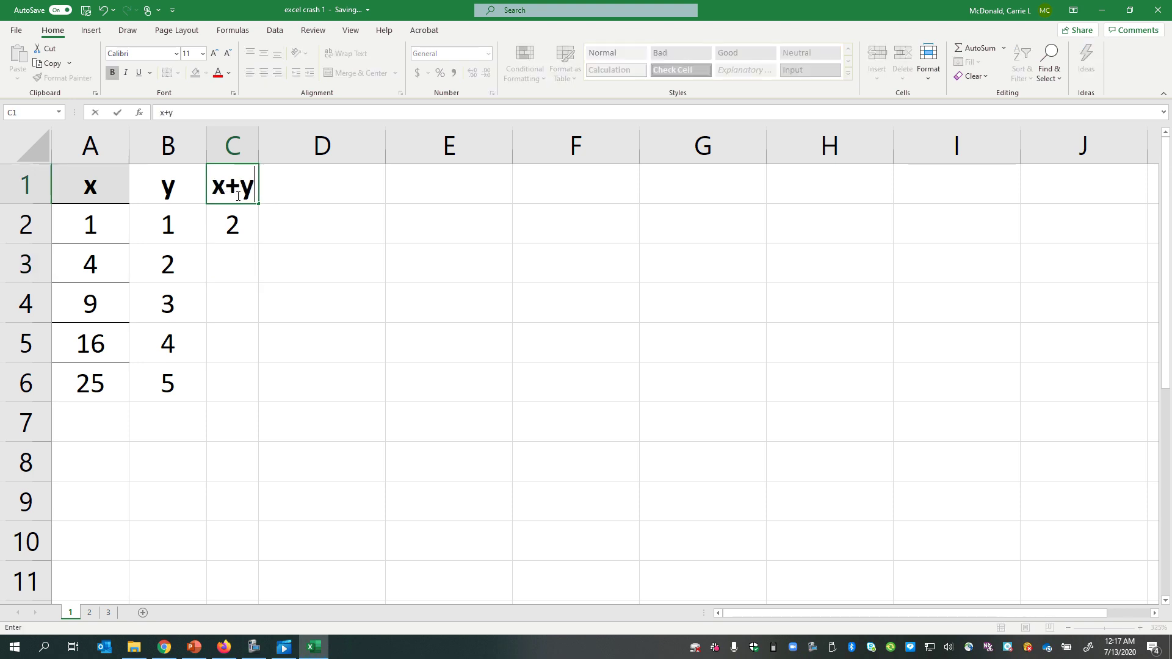
pyautogui.press('Return')
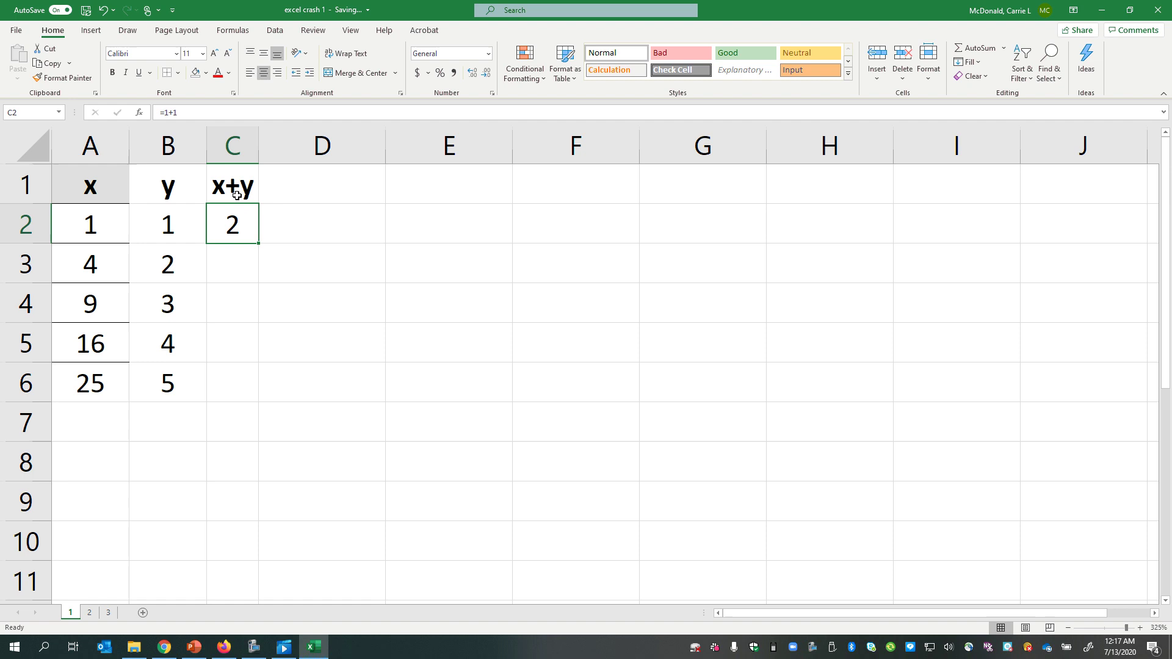
pyautogui.write('=1+1')
pyautogui.press('Return')
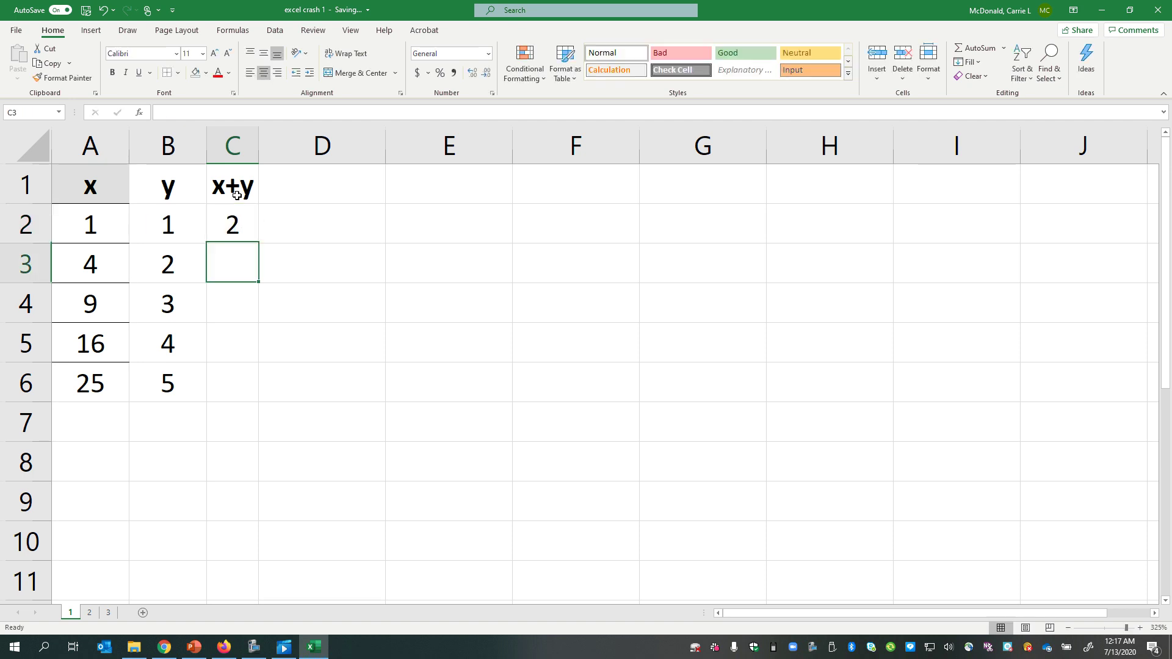
# Head column D with x*y in D1 and enter =1*1 in D2.
pyautogui.click(289, 180)
pyautogui.write('x')
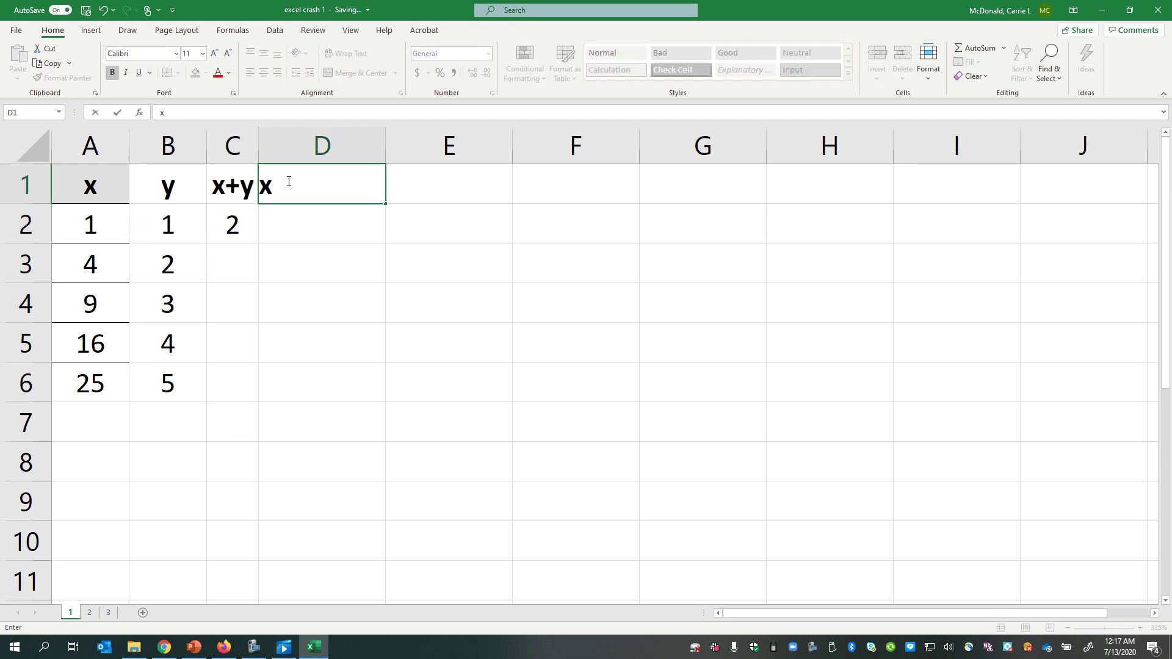
pyautogui.write('*y')
pyautogui.press('Return')
pyautogui.write('=')
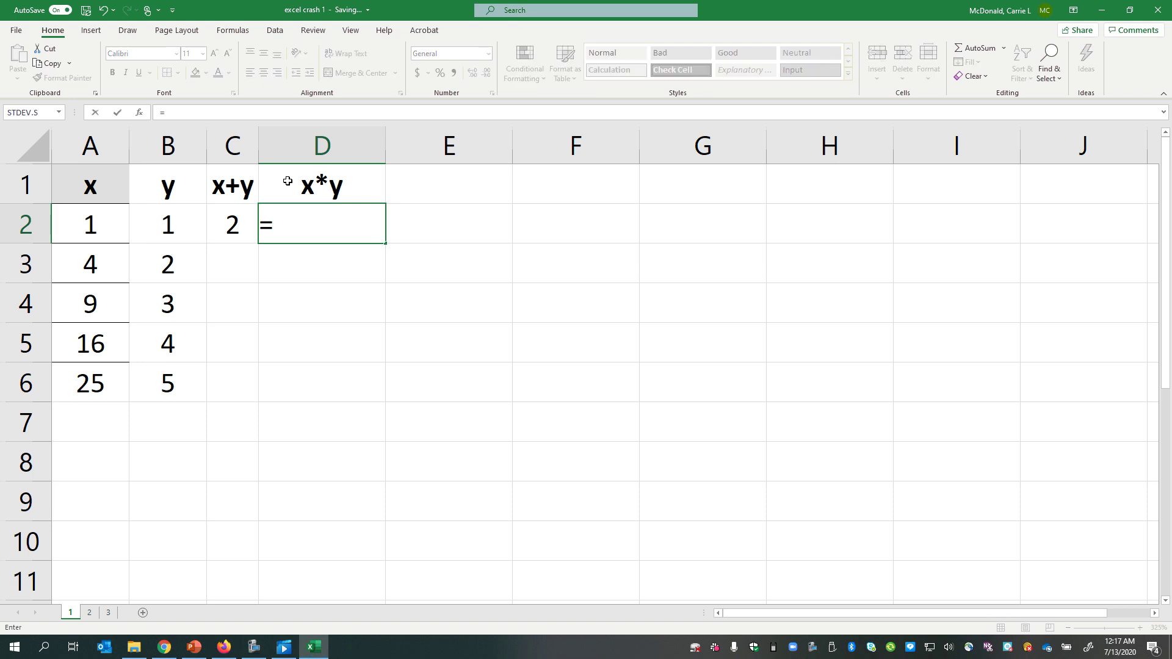
pyautogui.write('1*1')
pyautogui.press('Return')
# Inspect the formulas in C2 and D2.
pyautogui.click(321, 223)
pyautogui.click(226, 225)
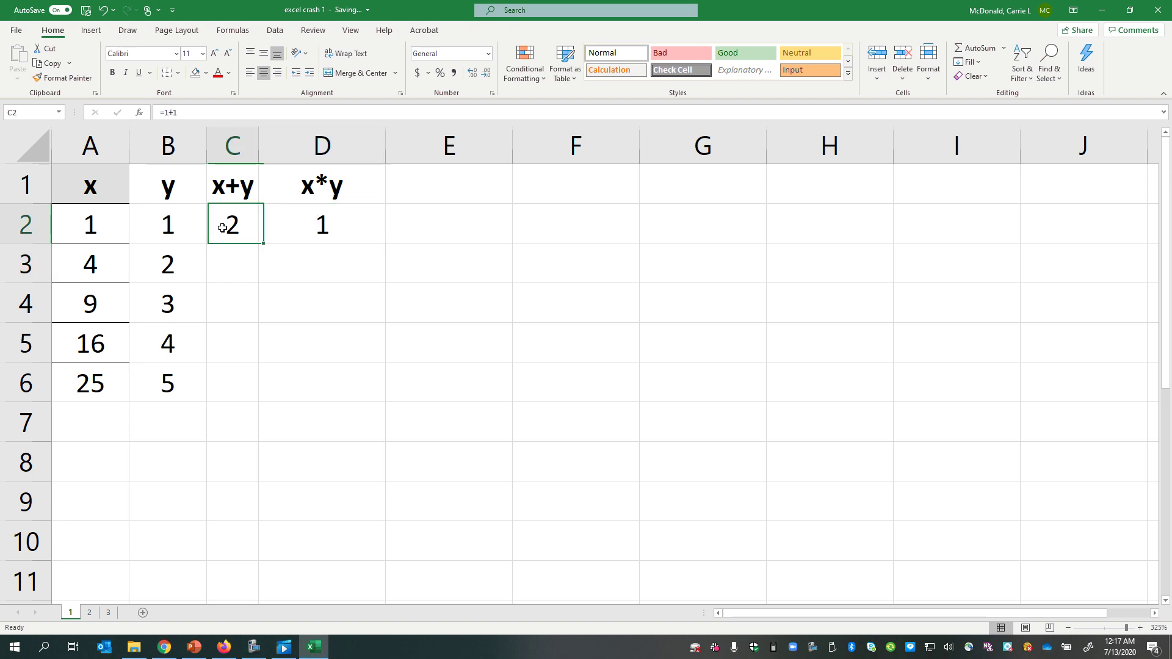
pyautogui.click(309, 227)
pyautogui.click(239, 225)
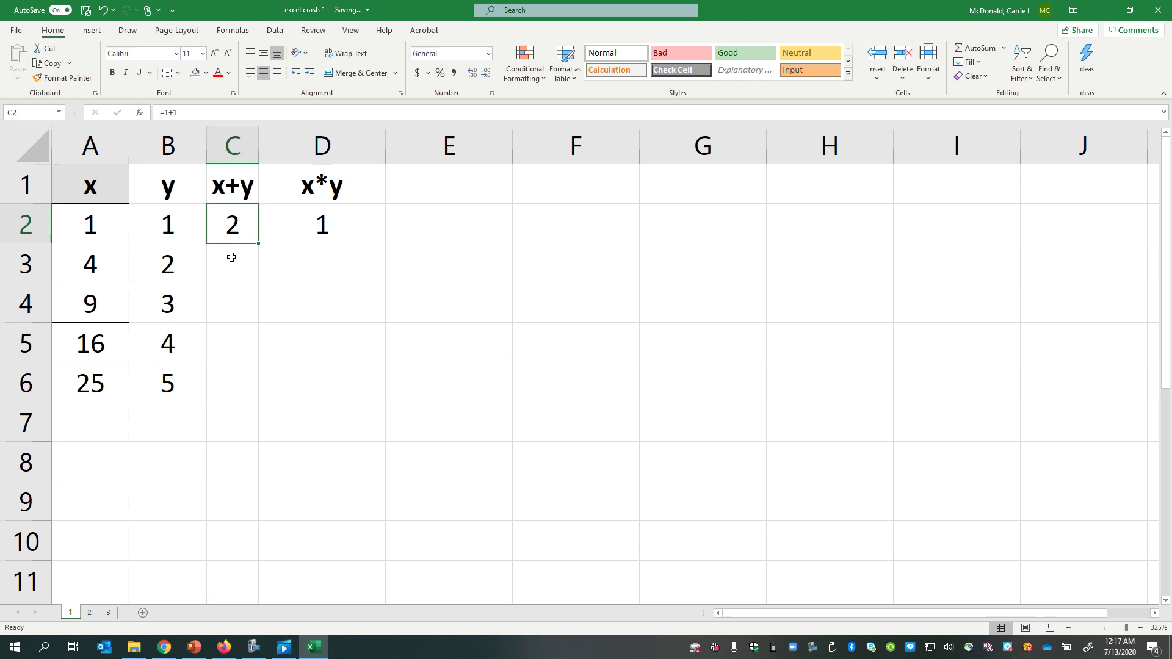
# Test the results by changing A2 to 4, then restore it to 1.
pyautogui.click(94, 235)
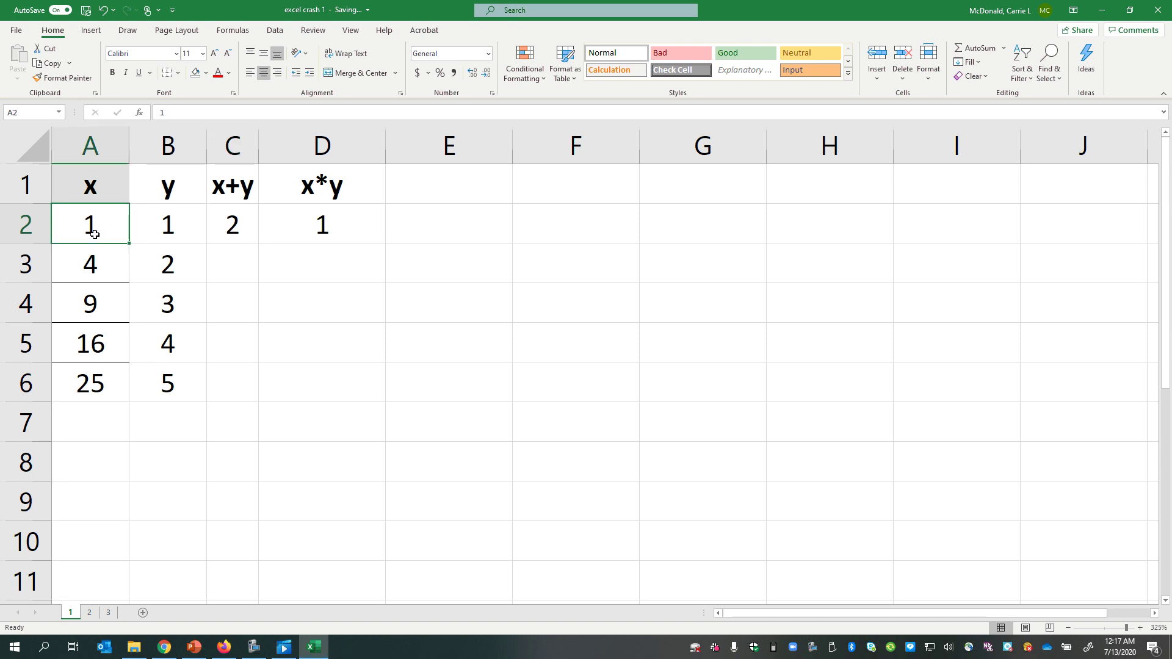
pyautogui.write('4')
pyautogui.press('Return')
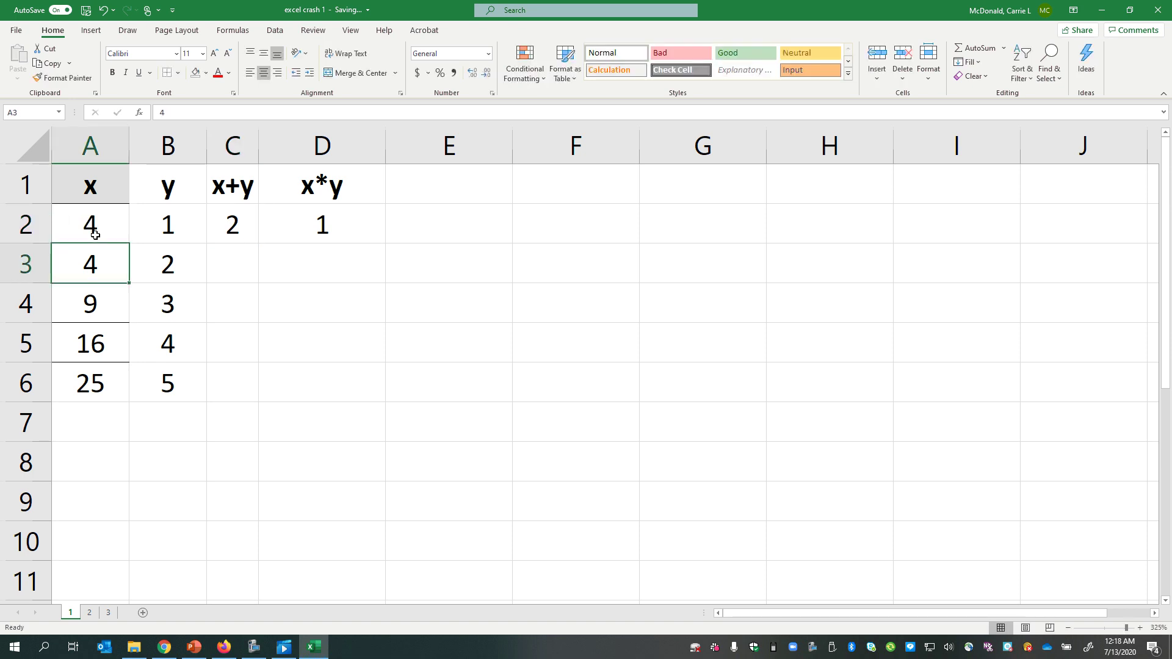
pyautogui.click(231, 228)
pyautogui.moveTo(232, 227); pyautogui.dragTo(327, 221)
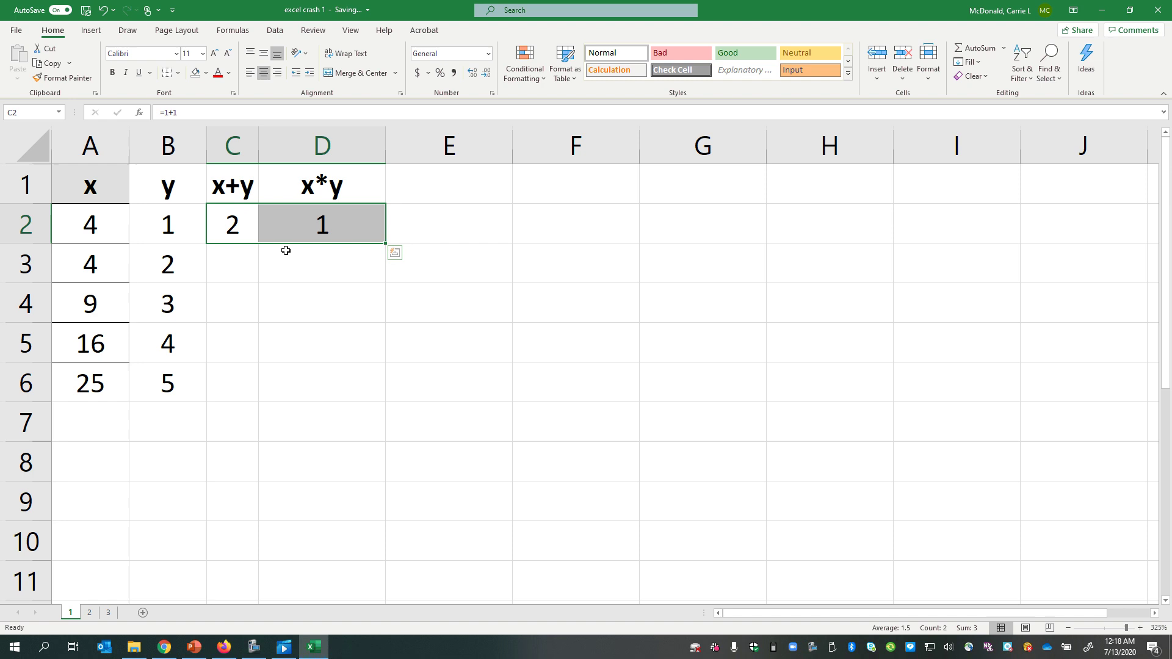
pyautogui.click(248, 230)
pyautogui.click(97, 227)
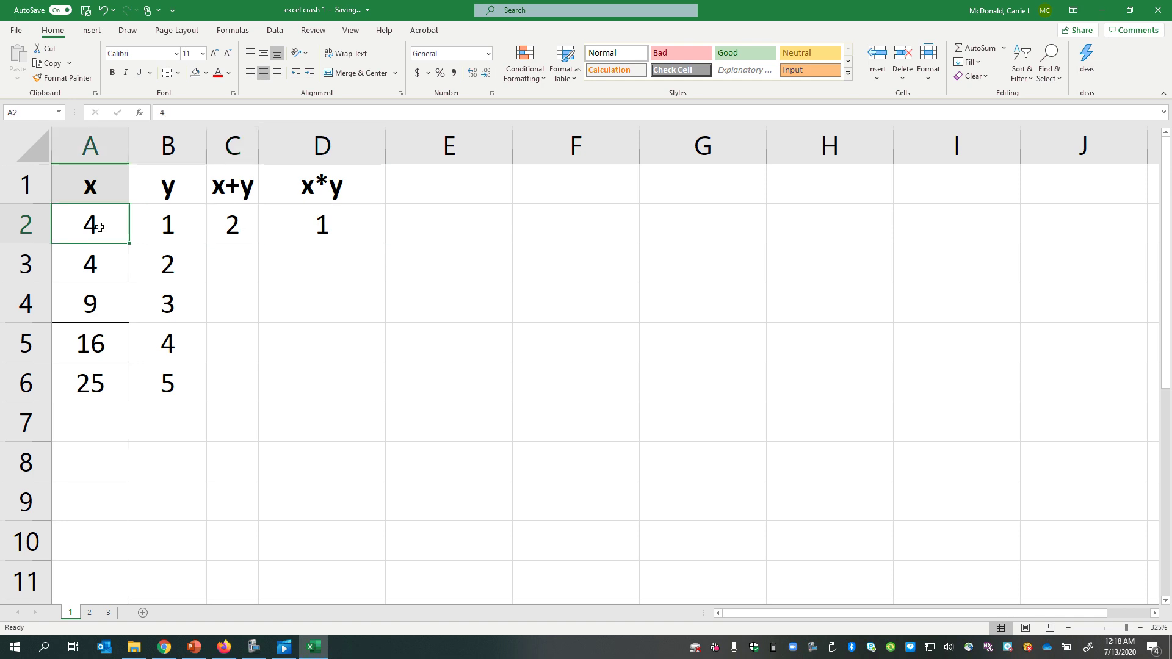
pyautogui.write('1')
pyautogui.press('Return')
# Rewrite C2 as the reference formula =A2+B2.
pyautogui.click(232, 229)
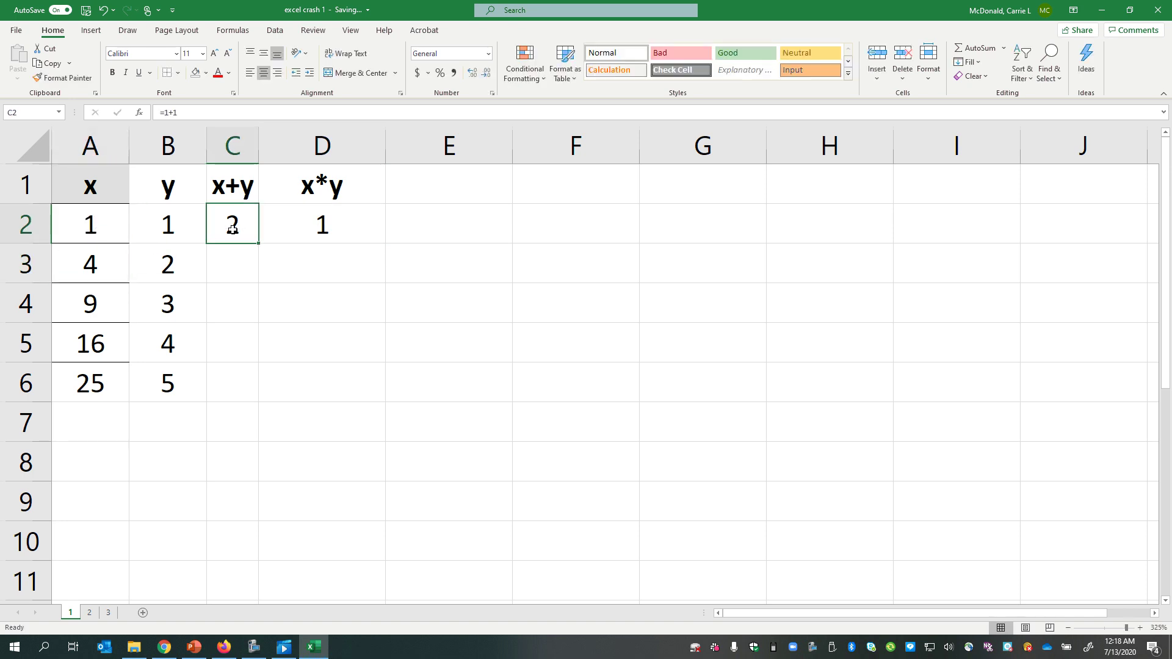
pyautogui.write('=')
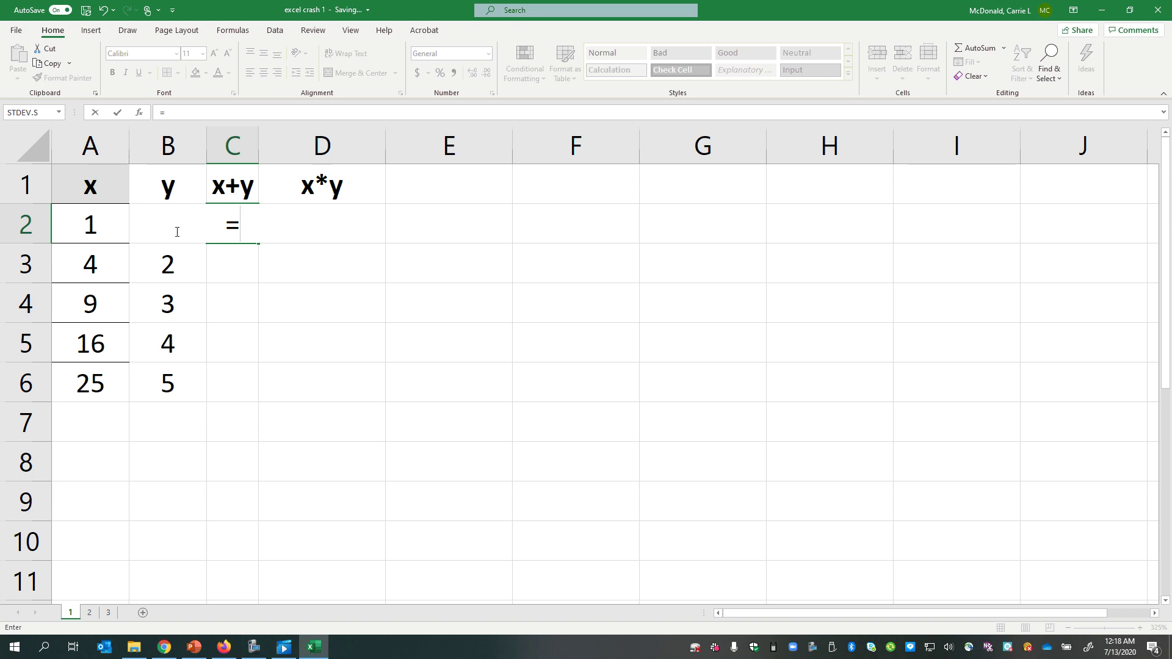
pyautogui.click(93, 227)
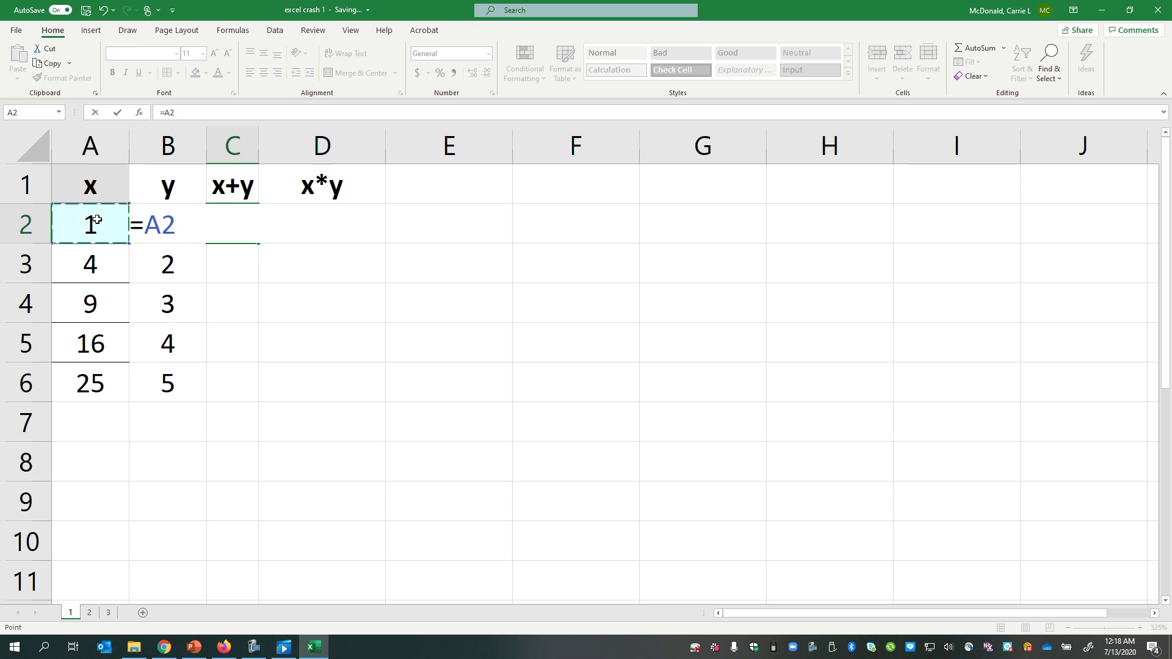
pyautogui.write('+')
pyautogui.write('B2')
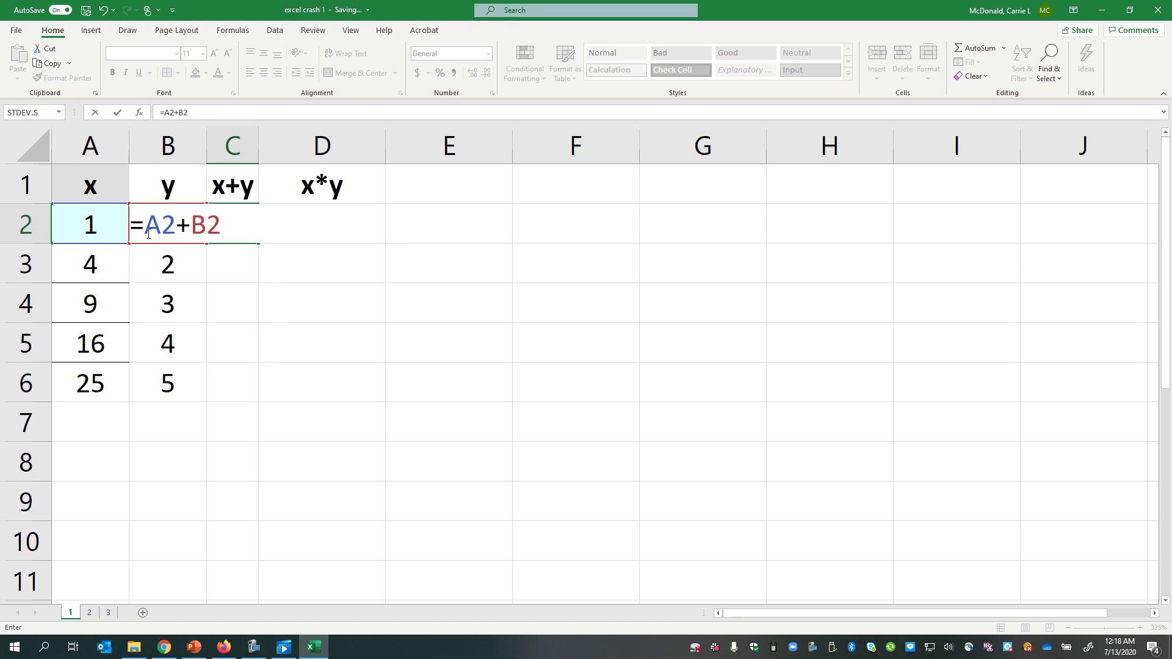
pyautogui.press('Return')
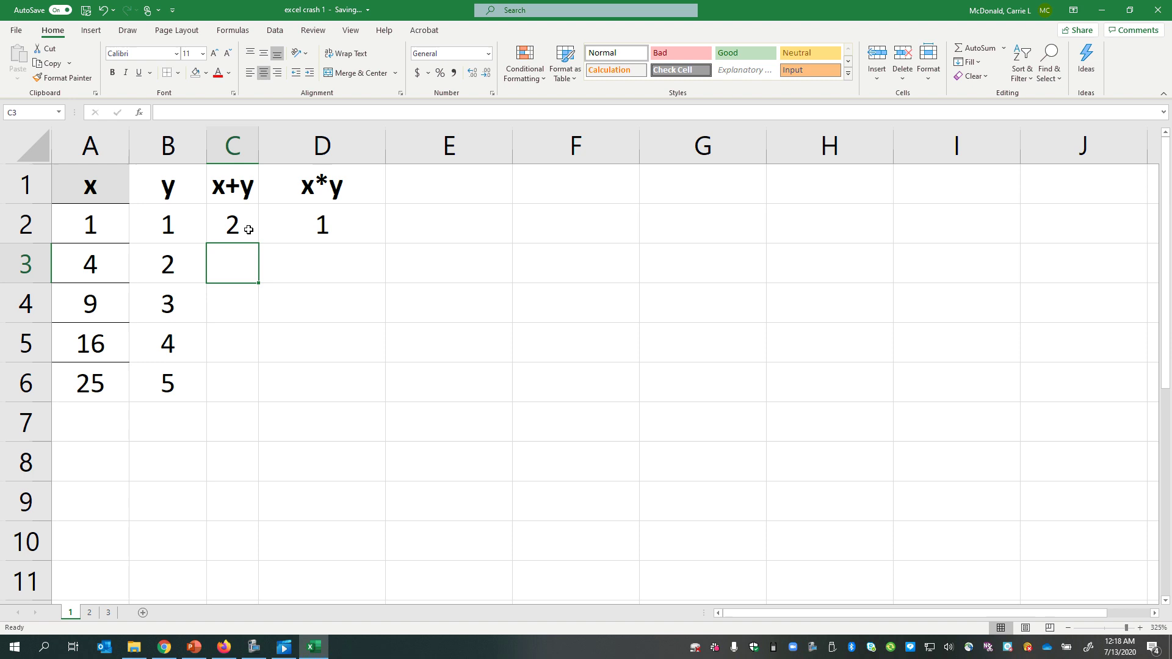
# Rewrite D2 as the reference formula =A2*B2.
pyautogui.click(249, 231)
pyautogui.click(318, 232)
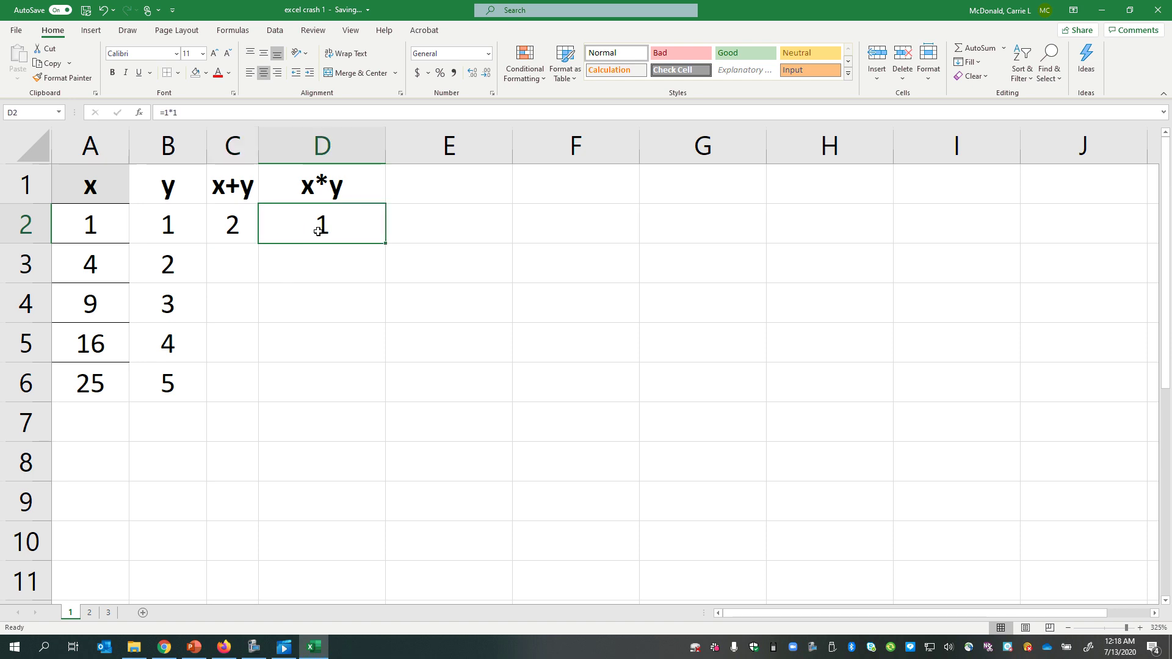
pyautogui.write('=')
pyautogui.click(104, 232)
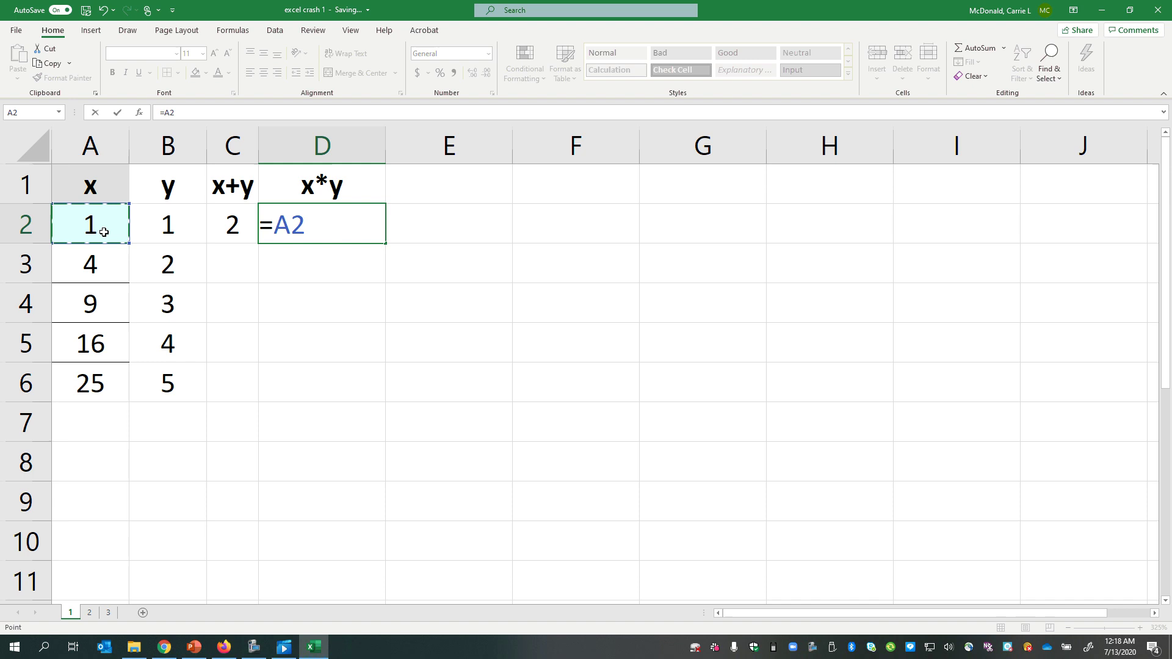
pyautogui.write('*')
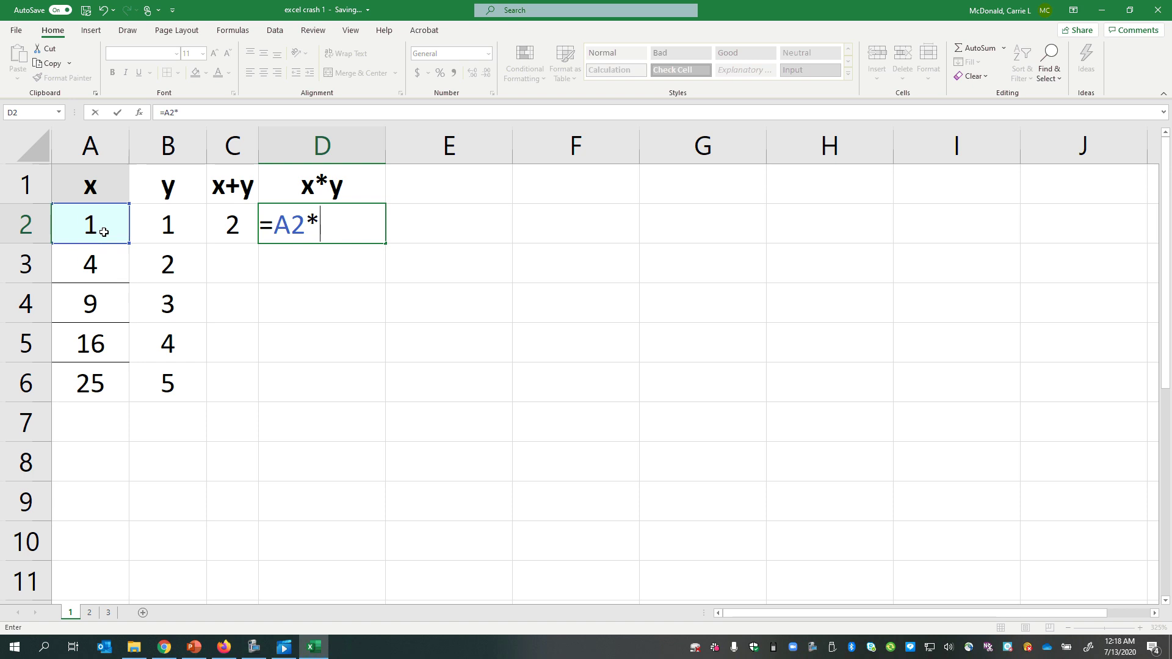
pyautogui.click(146, 230)
pyautogui.press('Return')
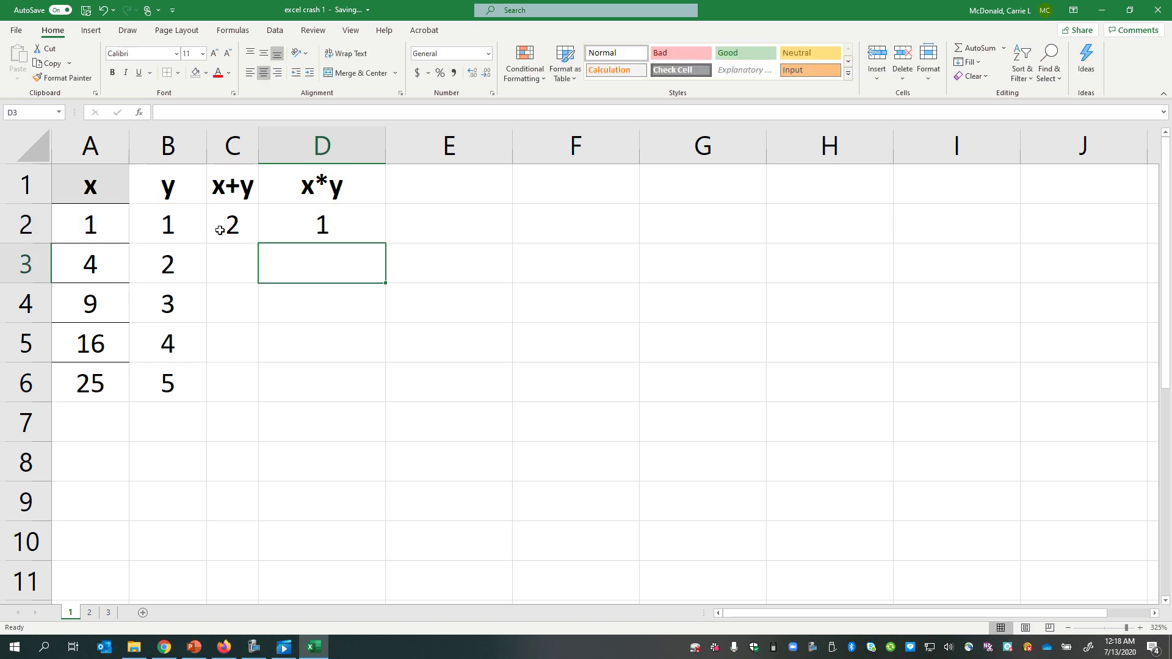
# Test the formulas by setting A2 to 2 and re-entering 1 in B2.
pyautogui.moveTo(227, 228); pyautogui.dragTo(275, 228)
pyautogui.click(97, 225)
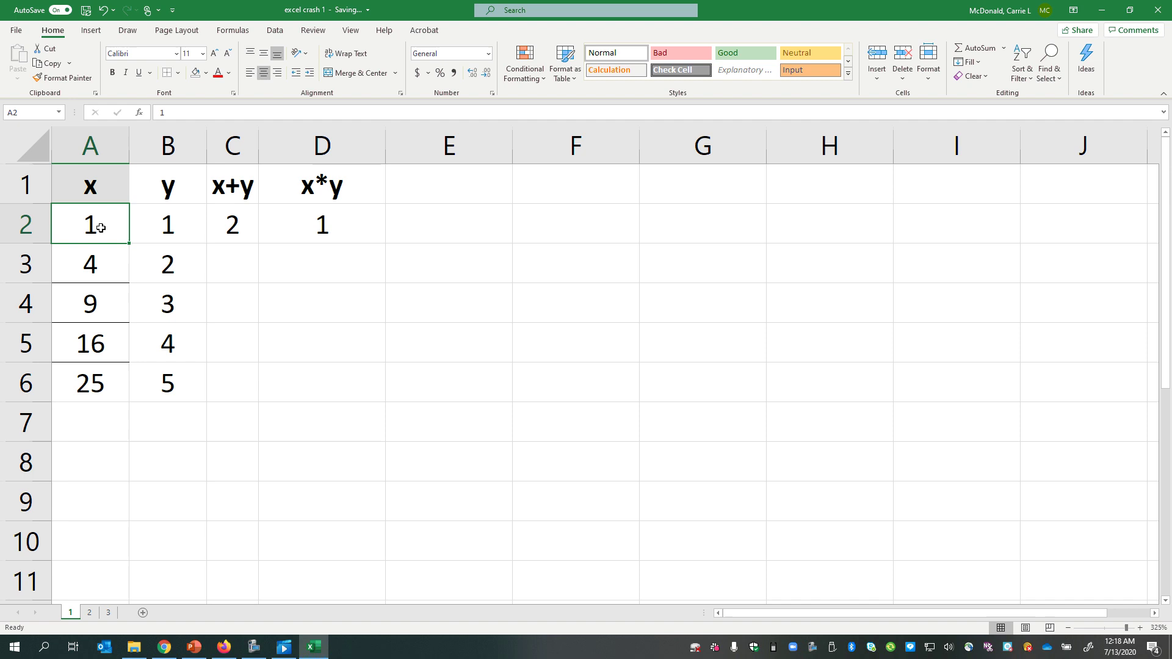
pyautogui.write('2')
pyautogui.press('Return')
pyautogui.click(100, 227)
pyautogui.press('Right')
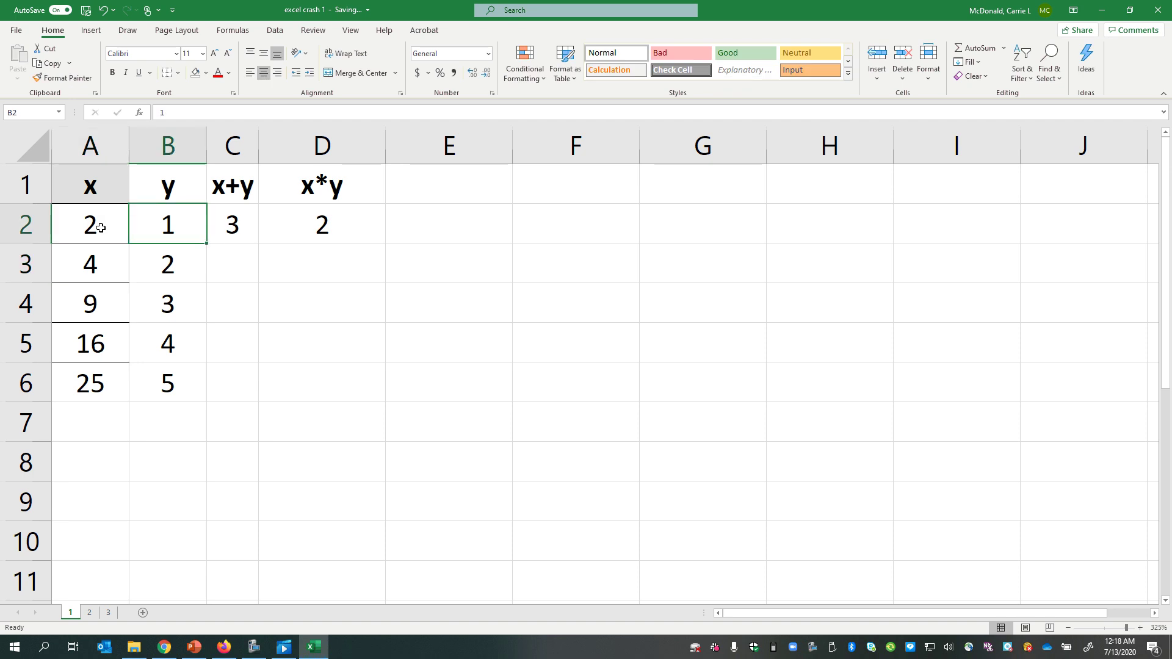
pyautogui.write('1')
pyautogui.press('Return')
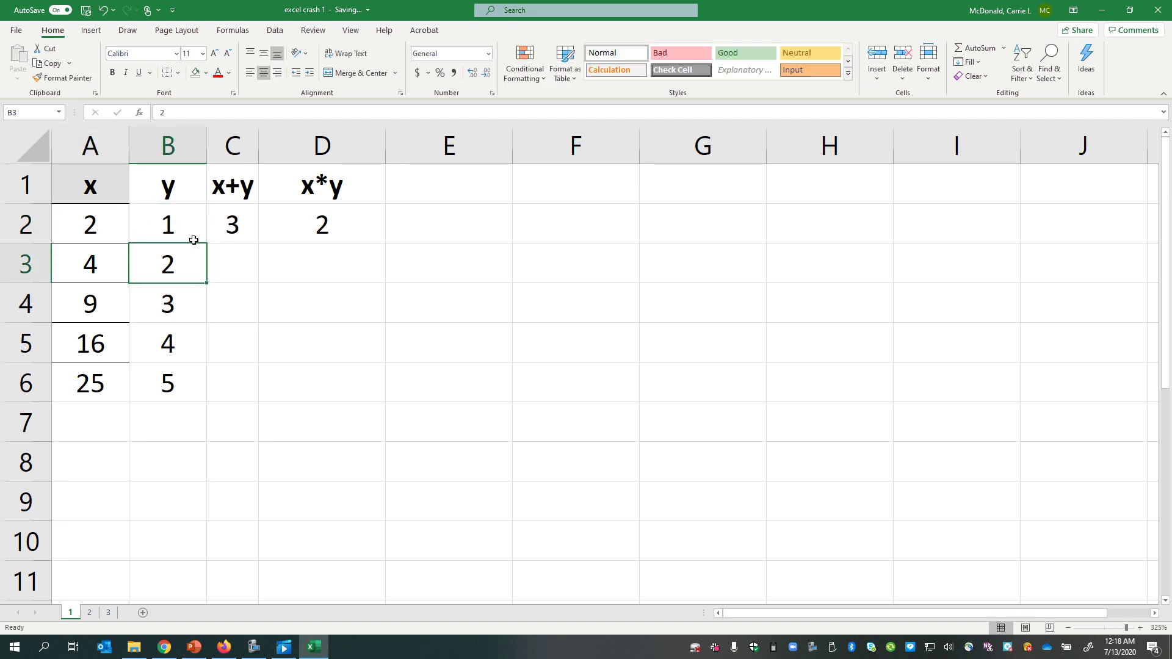
# Try 4 in B2, undo it, and set A2 back to 1.
pyautogui.click(158, 233)
pyautogui.write('4')
pyautogui.press('Return')
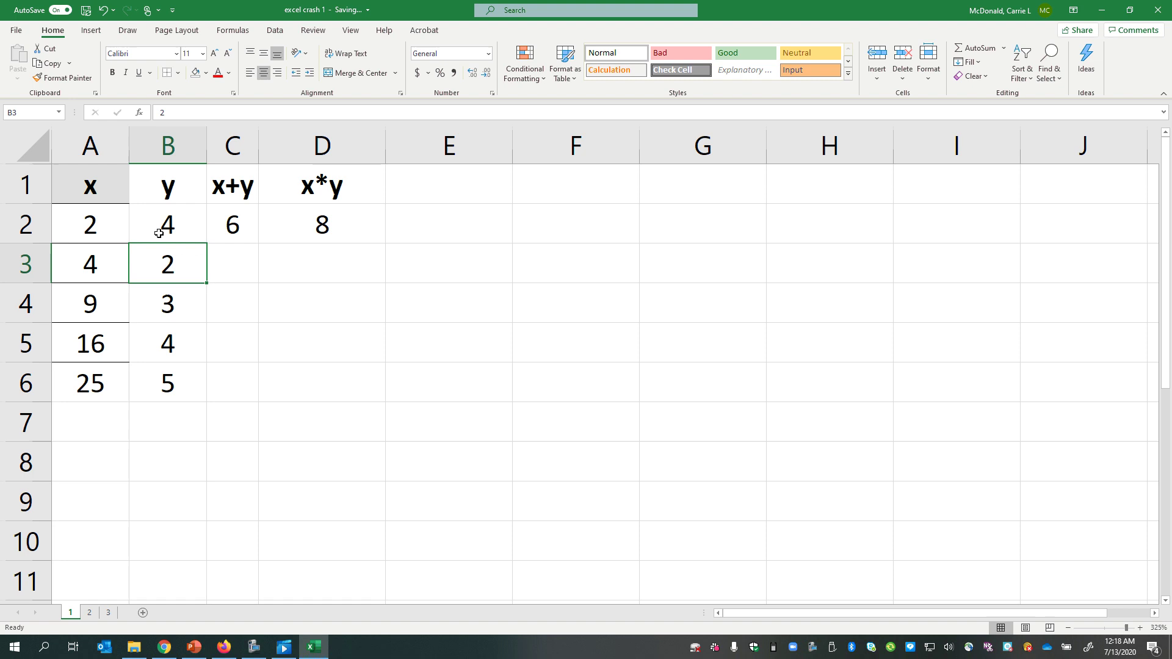
pyautogui.click(157, 234)
pyautogui.hotkey('ctrl', 'z')
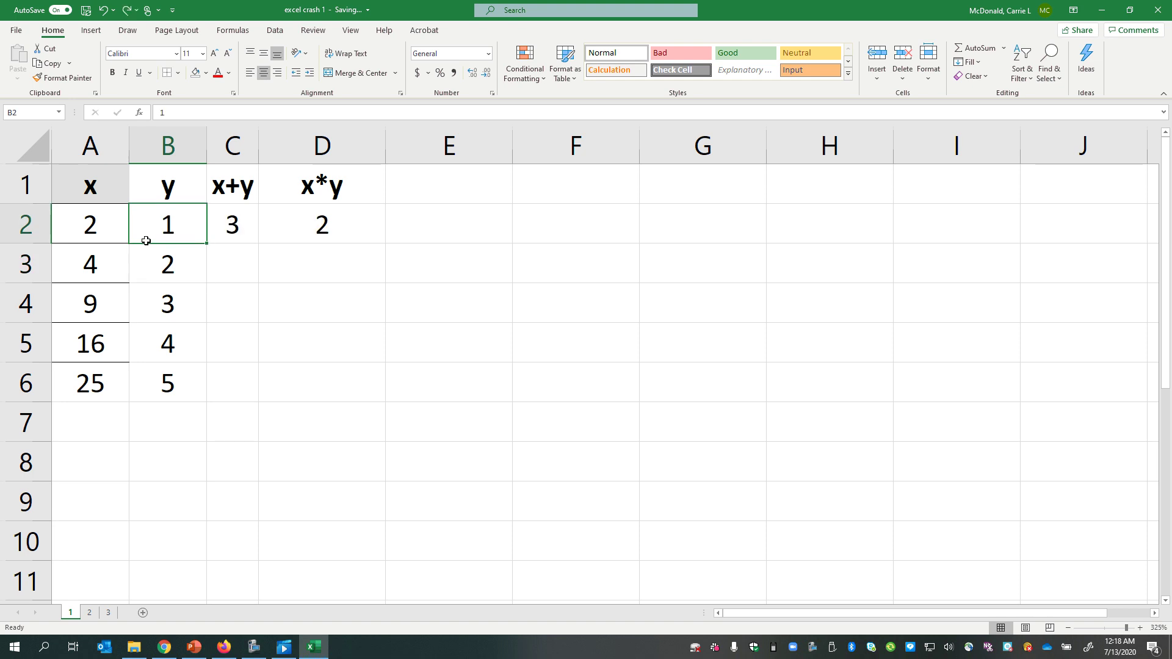
pyautogui.click(90, 231)
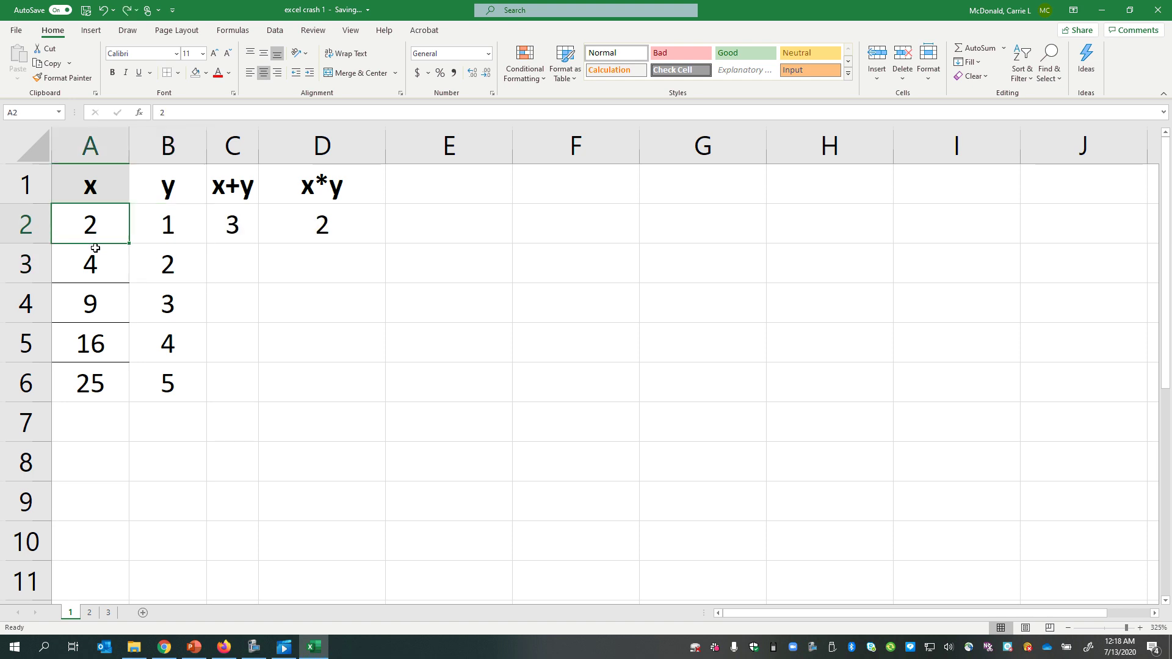
pyautogui.write('1')
pyautogui.press('Return')
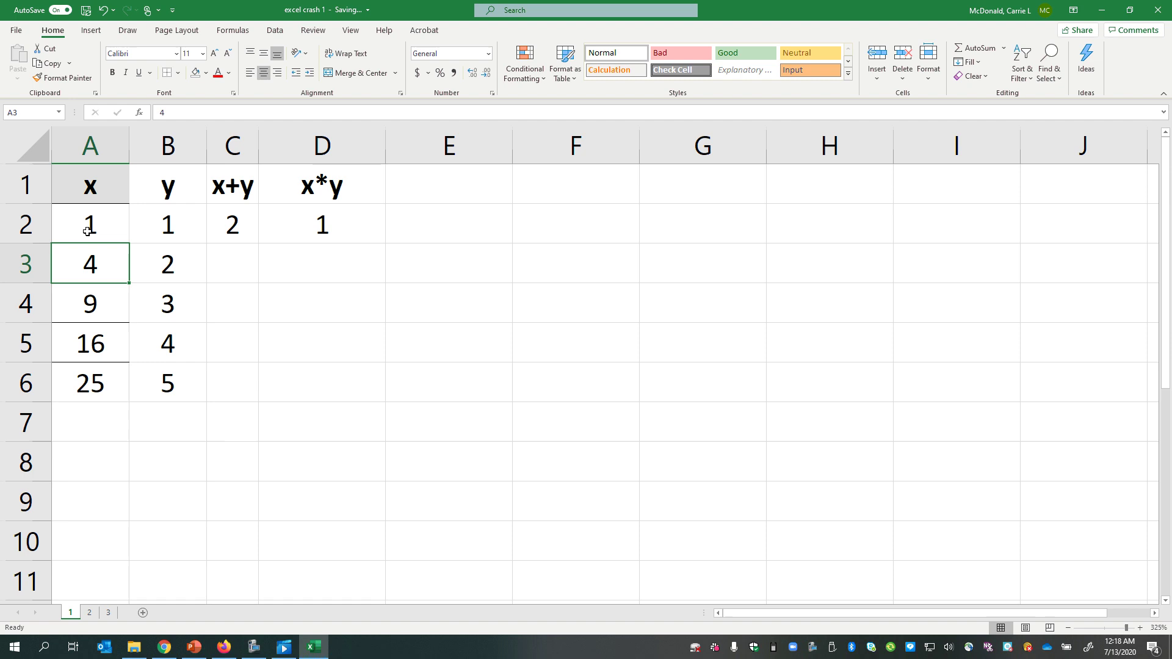
# Fill the x+y and x*y formulas down separately, then undo both fills.
pyautogui.click(246, 222)
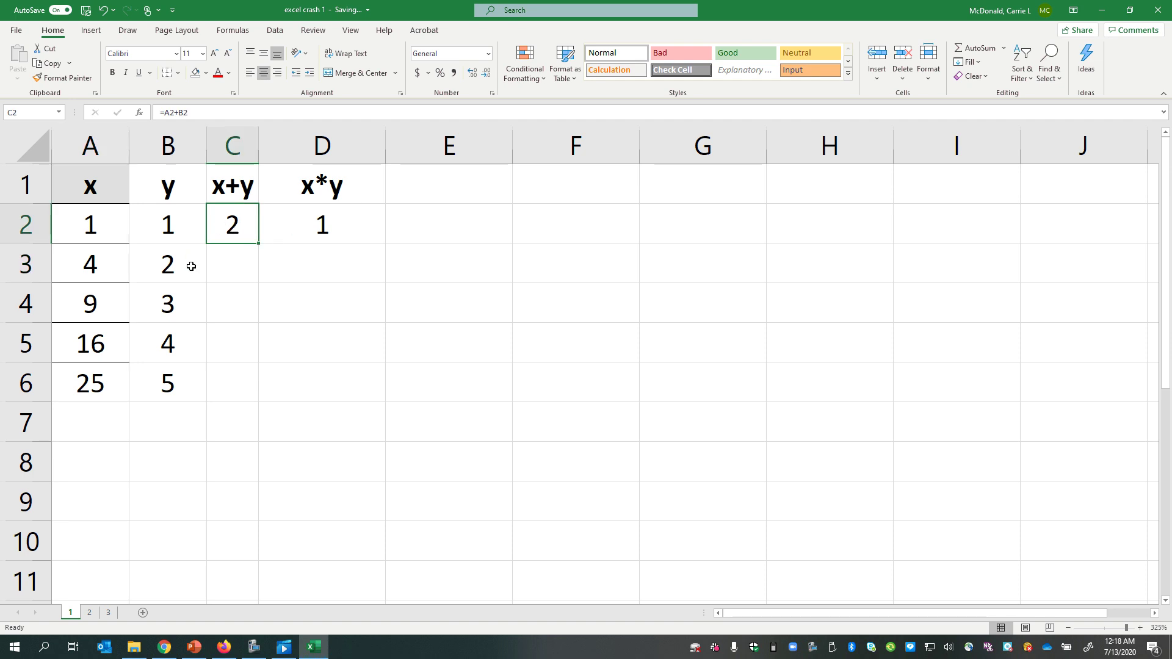
pyautogui.moveTo(95, 276); pyautogui.dragTo(162, 267)
pyautogui.moveTo(110, 306); pyautogui.dragTo(156, 305)
pyautogui.moveTo(109, 339); pyautogui.dragTo(150, 339)
pyautogui.click(235, 232)
pyautogui.moveTo(260, 244); pyautogui.dragTo(260, 383)
pyautogui.click(325, 227)
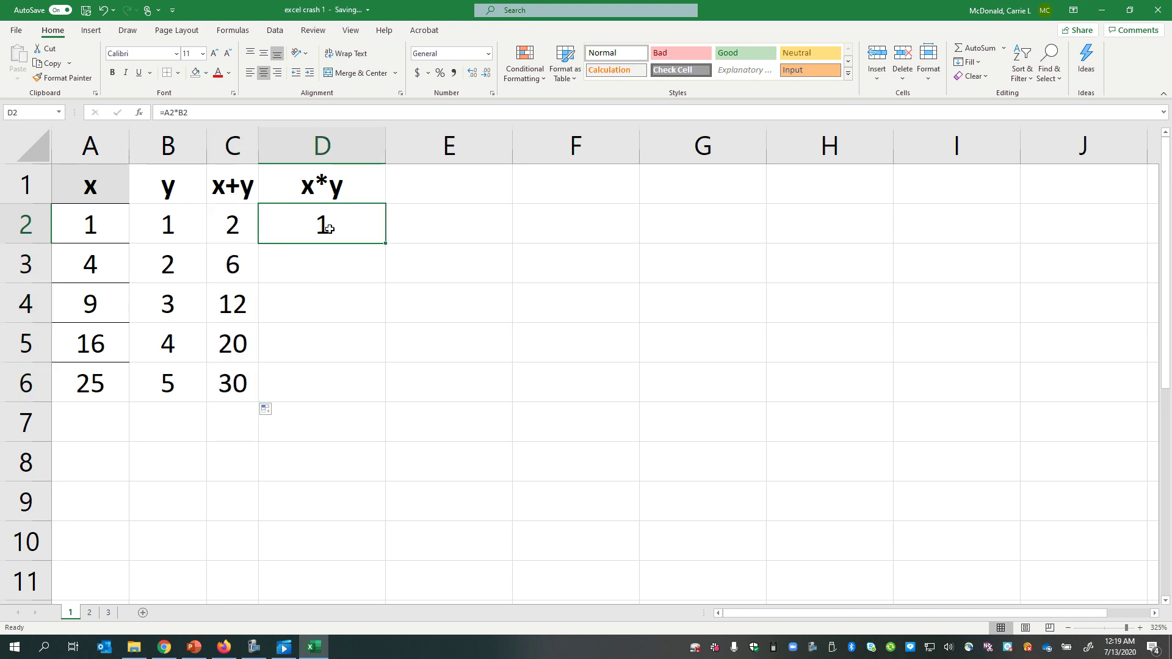
pyautogui.doubleClick(387, 245)
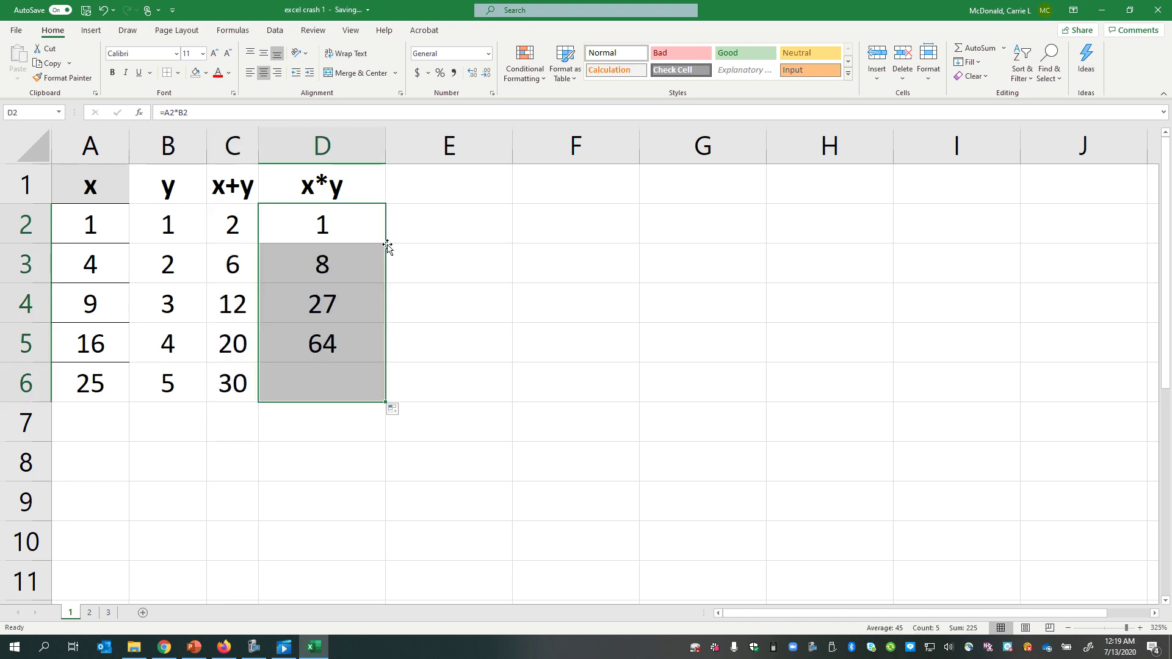
pyautogui.hotkey('ctrl', 'z')
pyautogui.hotkey('ctrl', 'z')
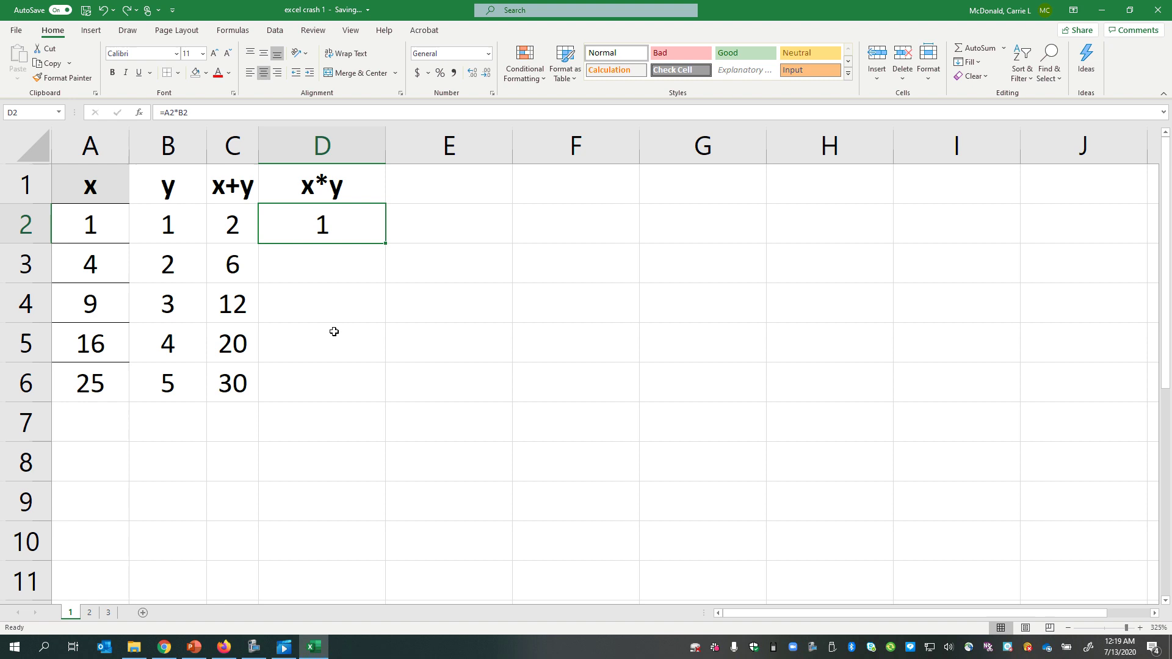
# Fill C2:D2 down to row 6, giving x+y 2–30 and x*y 1–125.
pyautogui.moveTo(231, 228); pyautogui.dragTo(284, 231)
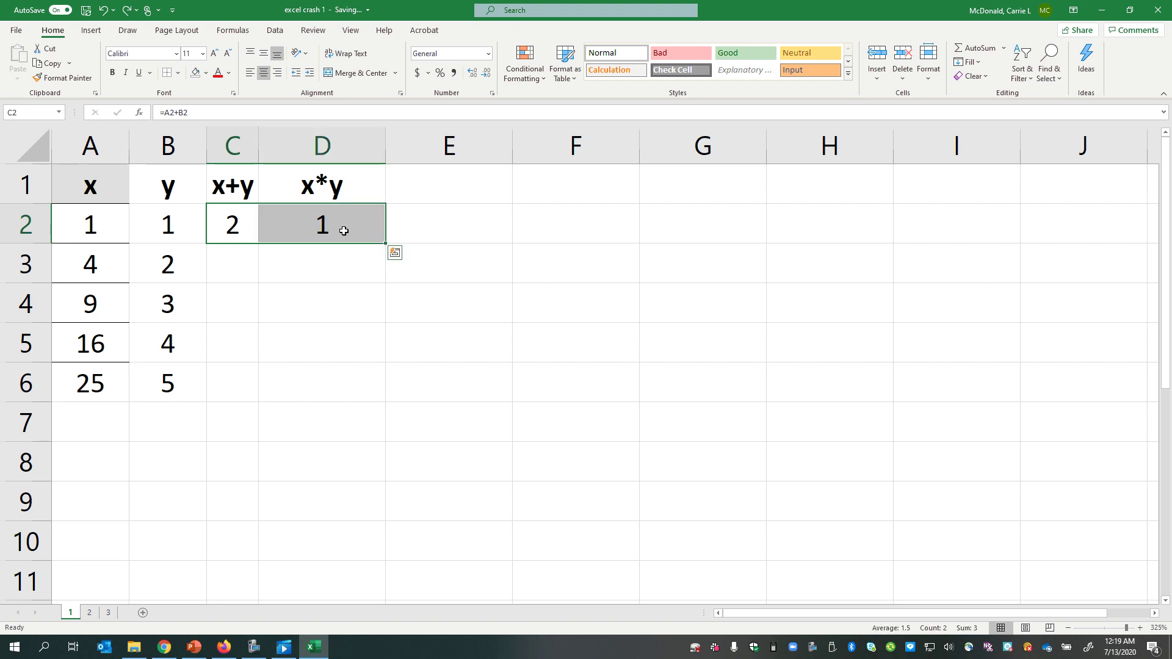
pyautogui.moveTo(385, 243); pyautogui.dragTo(385, 401)
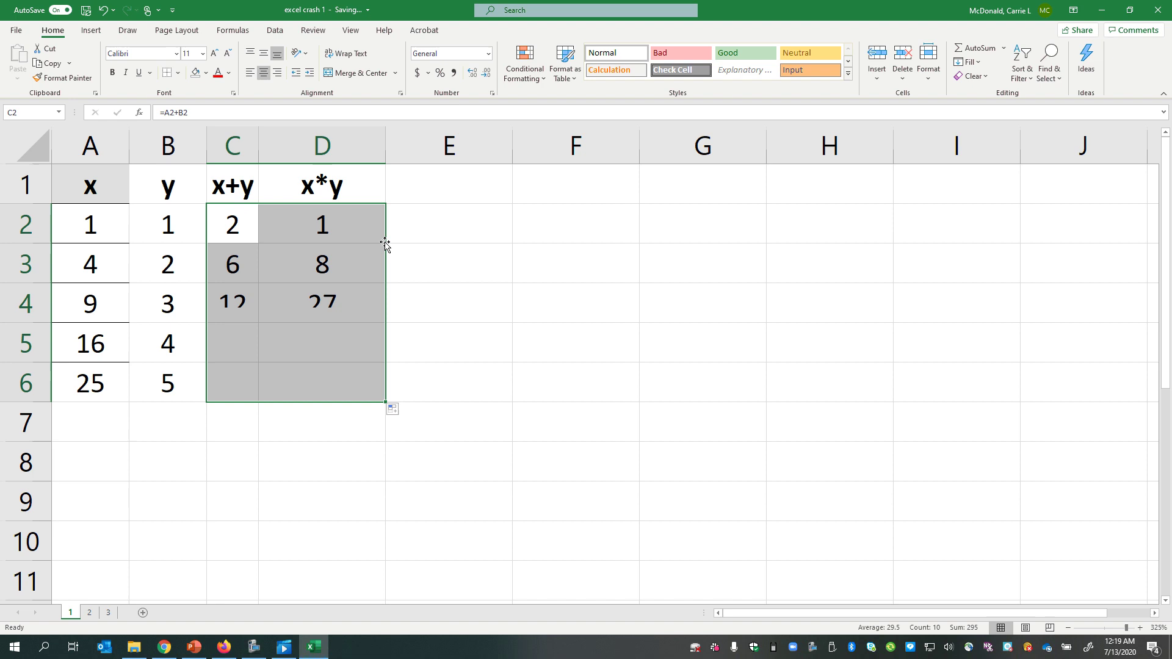
pyautogui.click(328, 351)
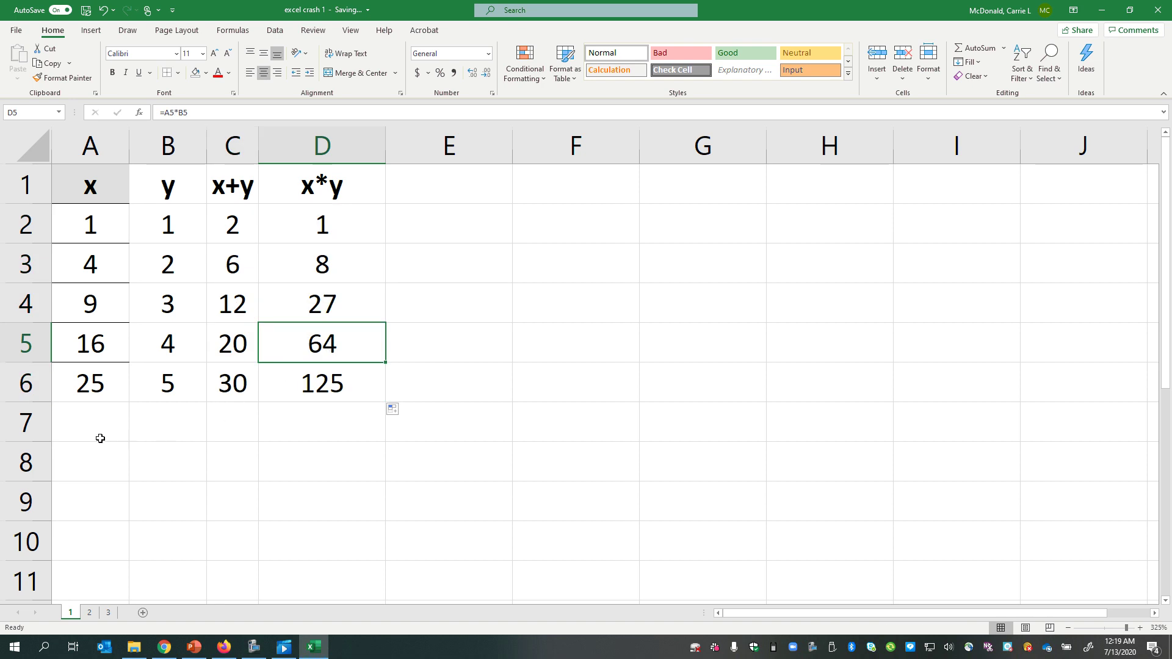
# Enter =SUM(A2:A6) in A7 using the SUM autocomplete, totalling 55.
pyautogui.click(98, 431)
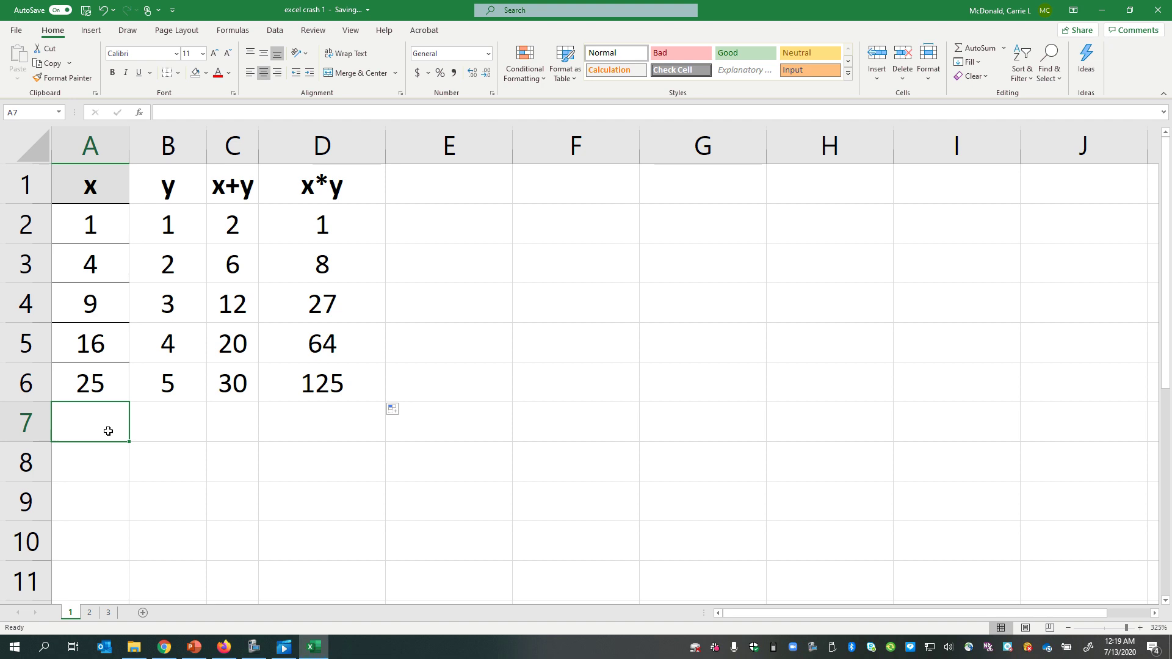
pyautogui.write('=')
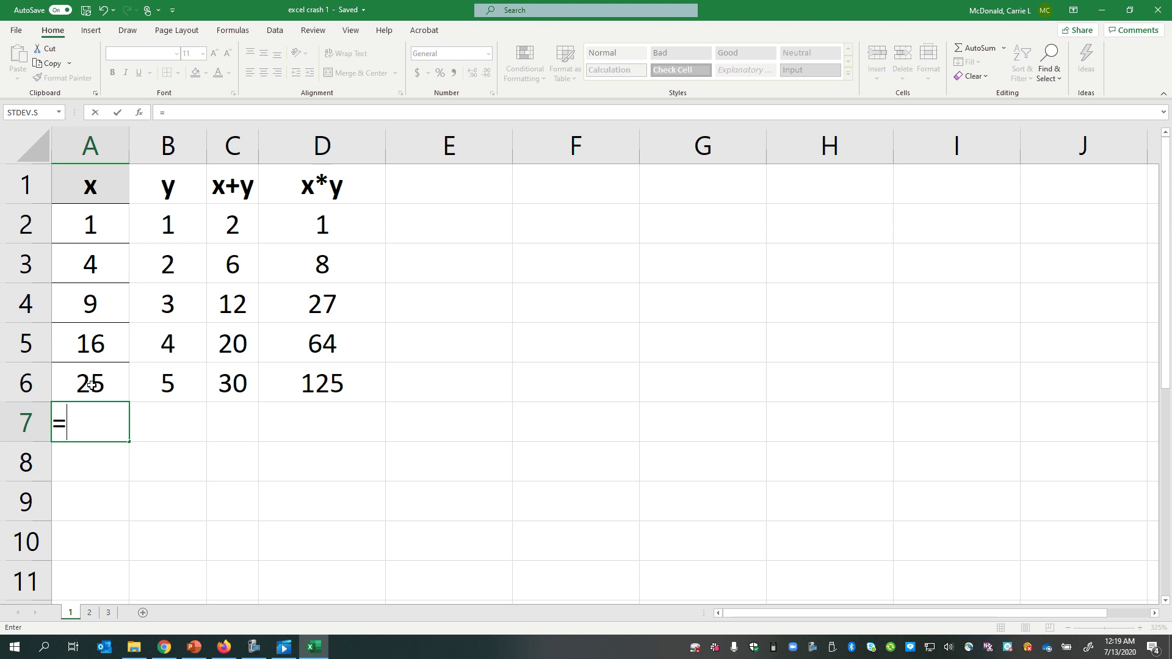
pyautogui.write('s')
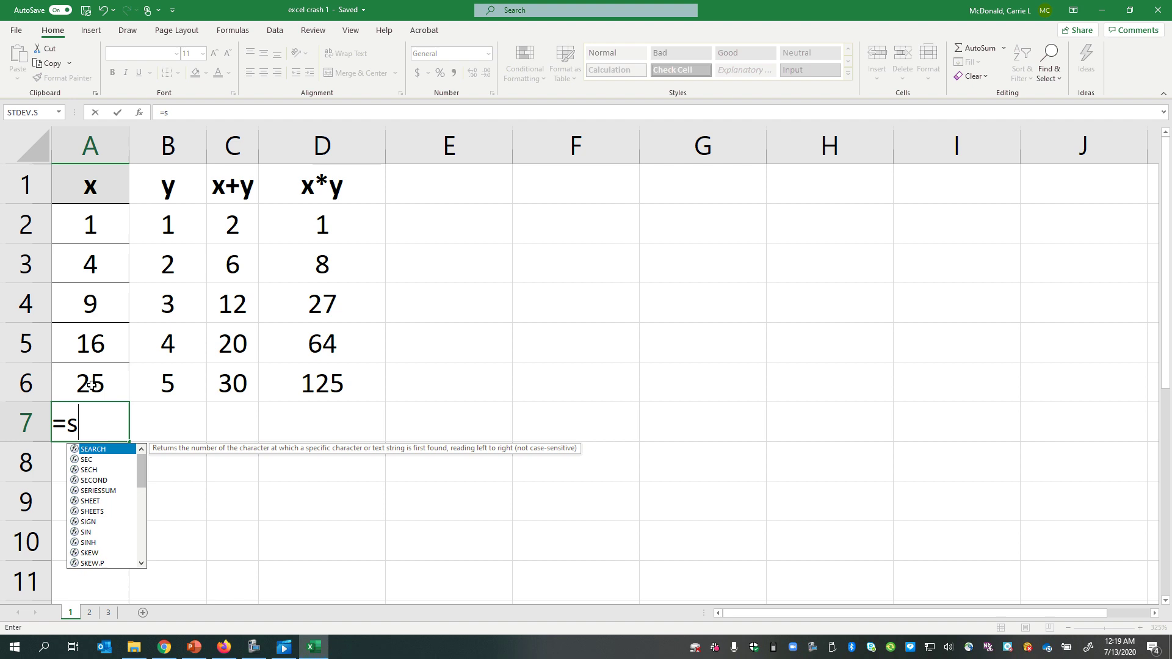
pyautogui.write('u')
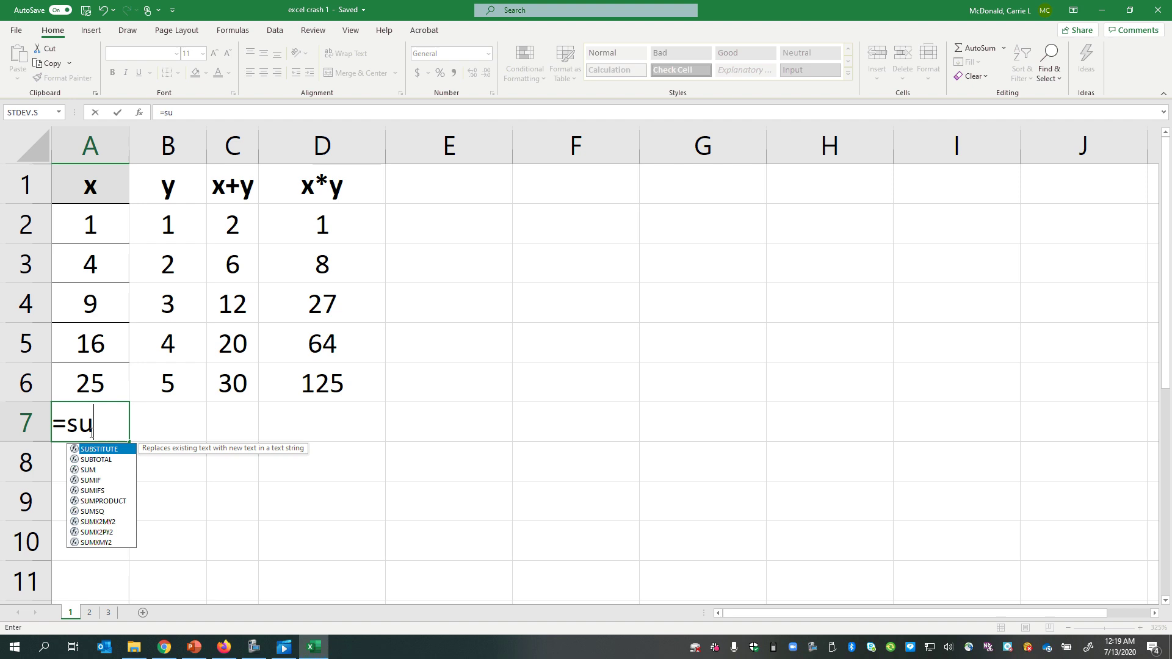
pyautogui.click(86, 462)
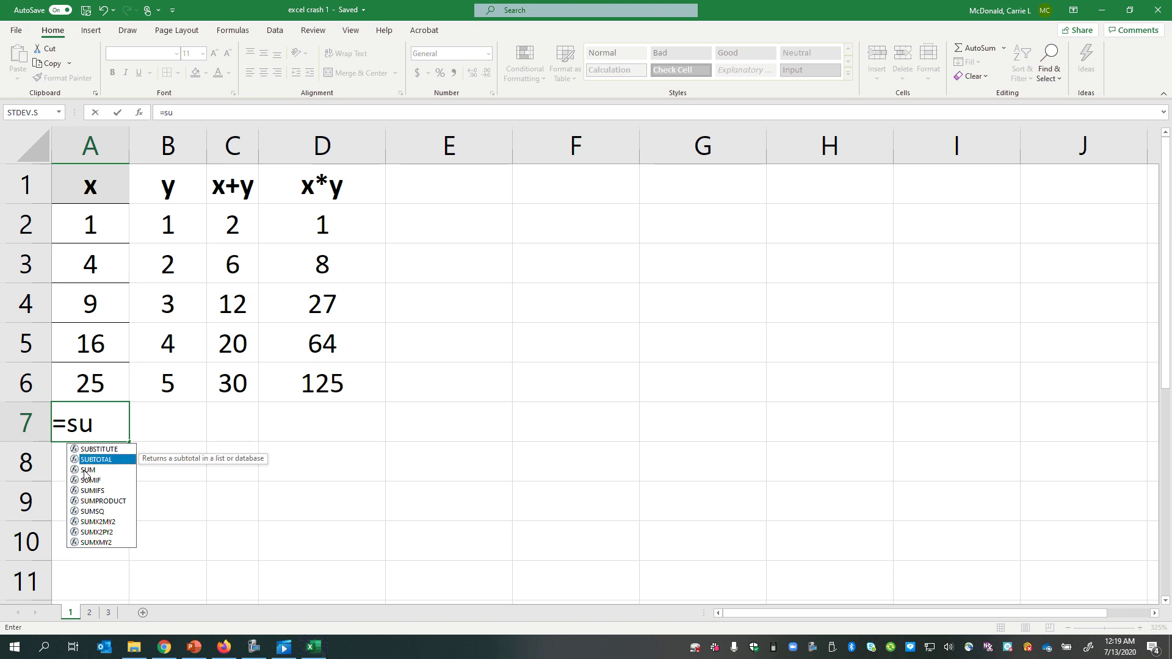
pyautogui.click(84, 471)
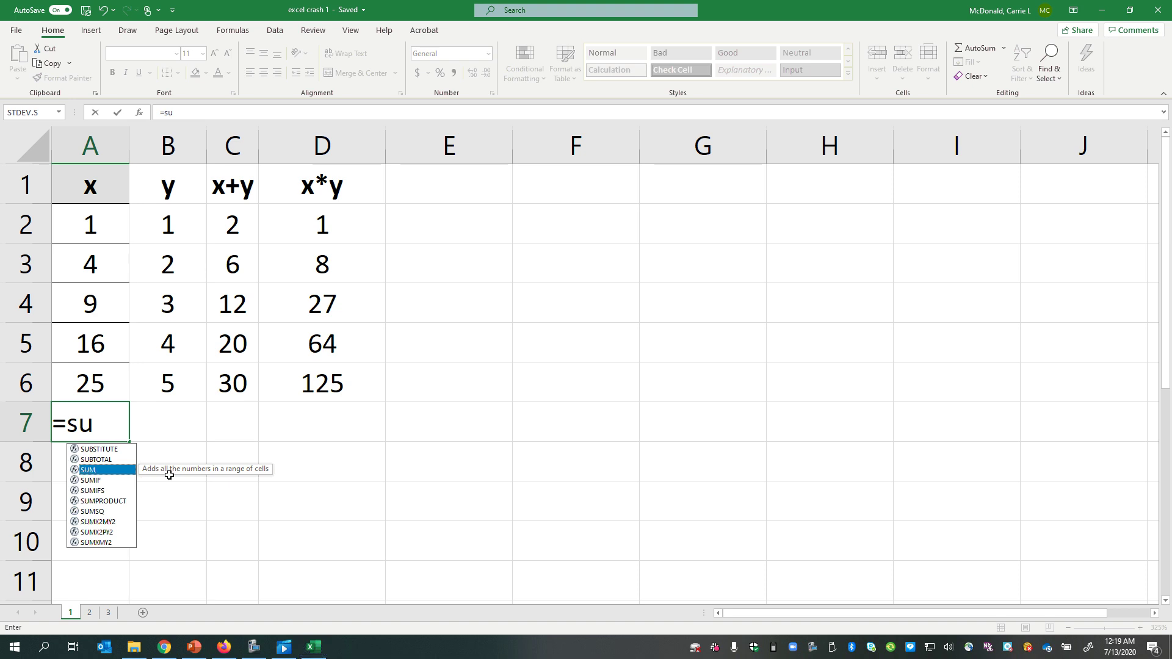
pyautogui.doubleClick(93, 470)
pyautogui.moveTo(80, 226); pyautogui.dragTo(97, 370)
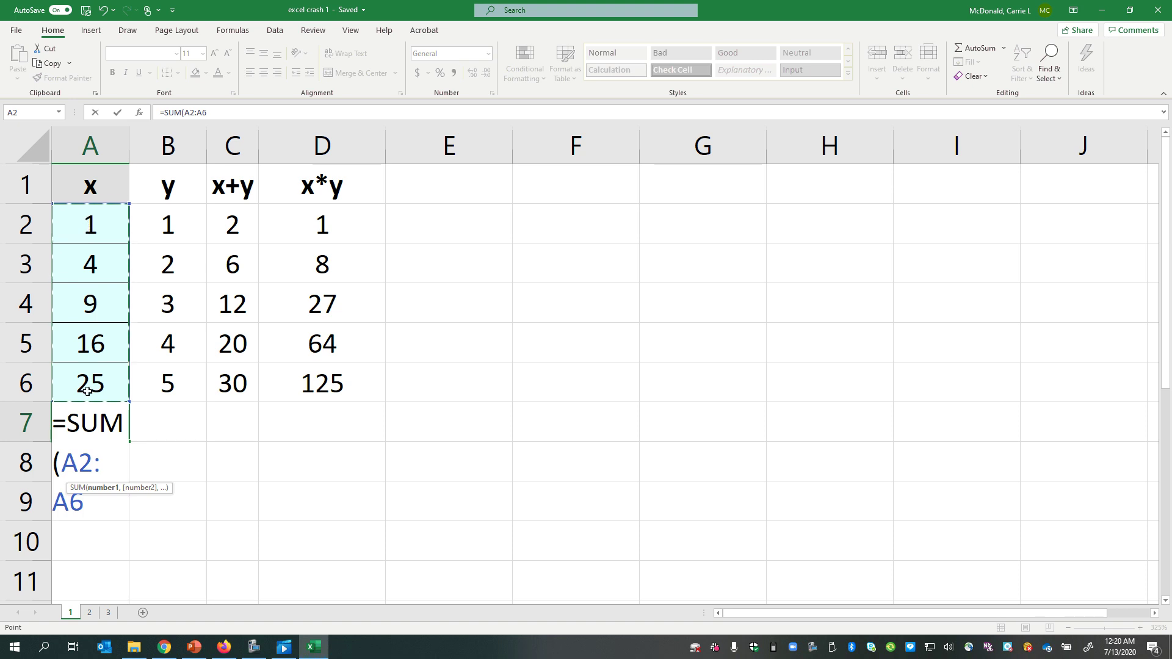
pyautogui.press('Return')
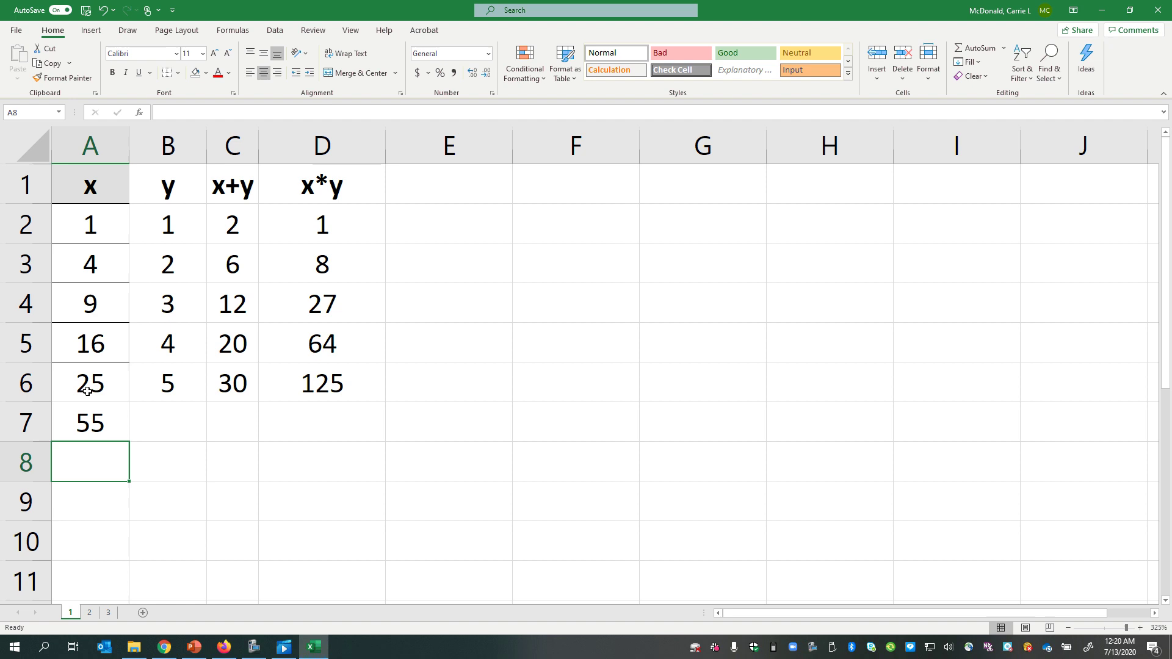
# Fill the A7 total yellow and give it all borders.
pyautogui.press('Up')
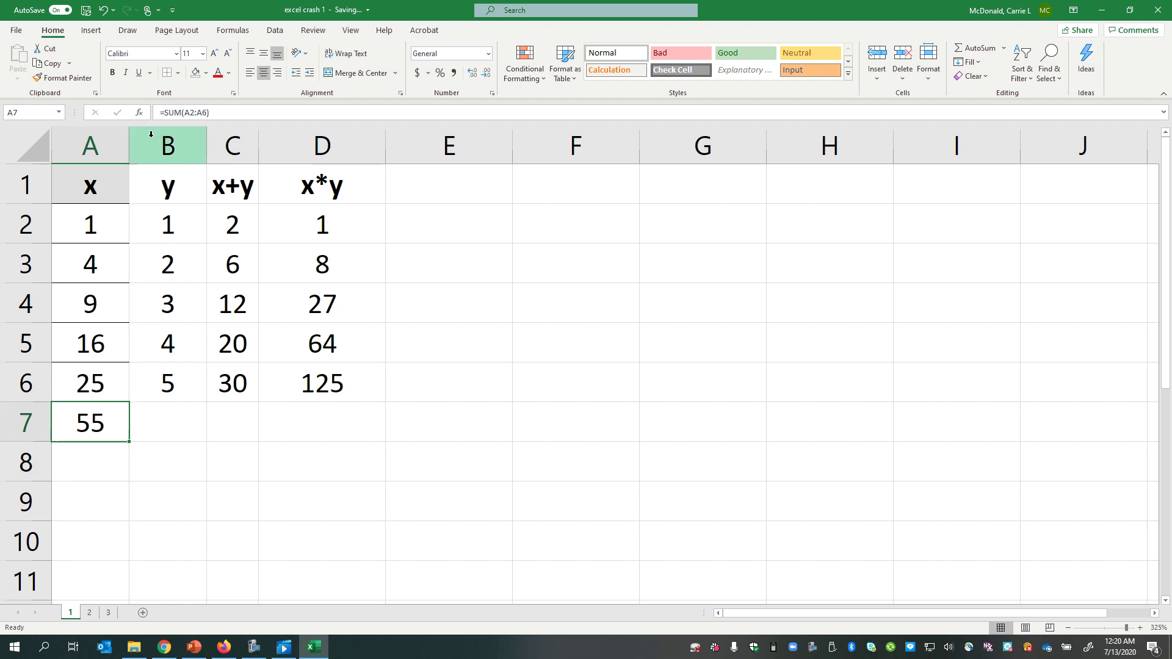
pyautogui.click(206, 72)
pyautogui.click(224, 188)
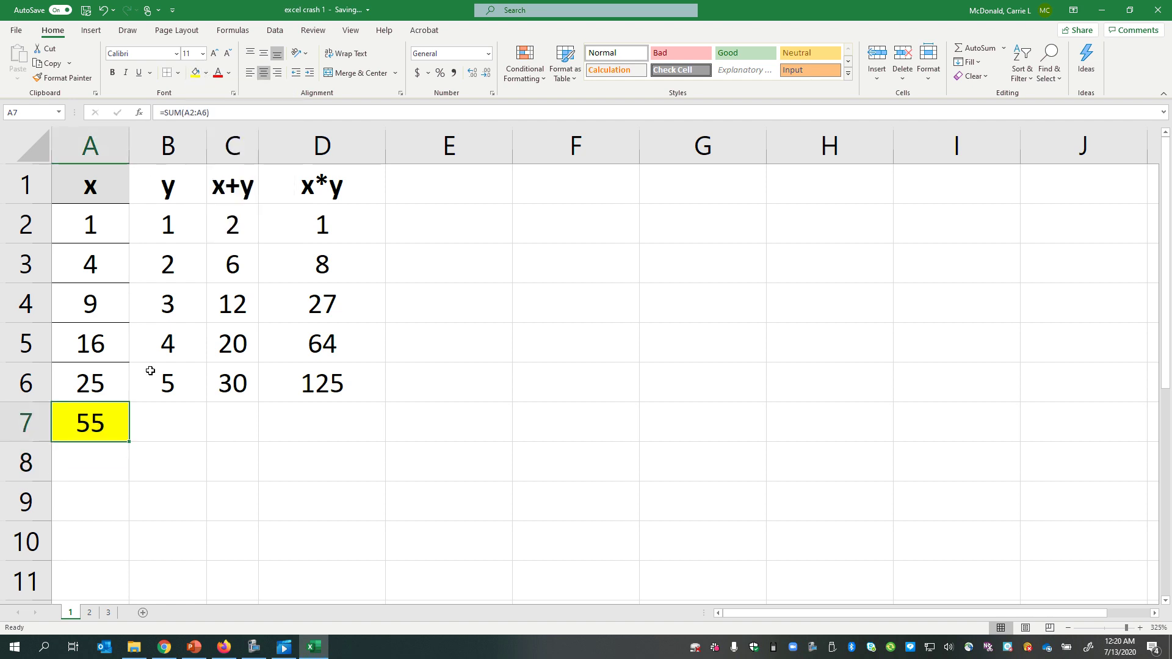
pyautogui.click(178, 73)
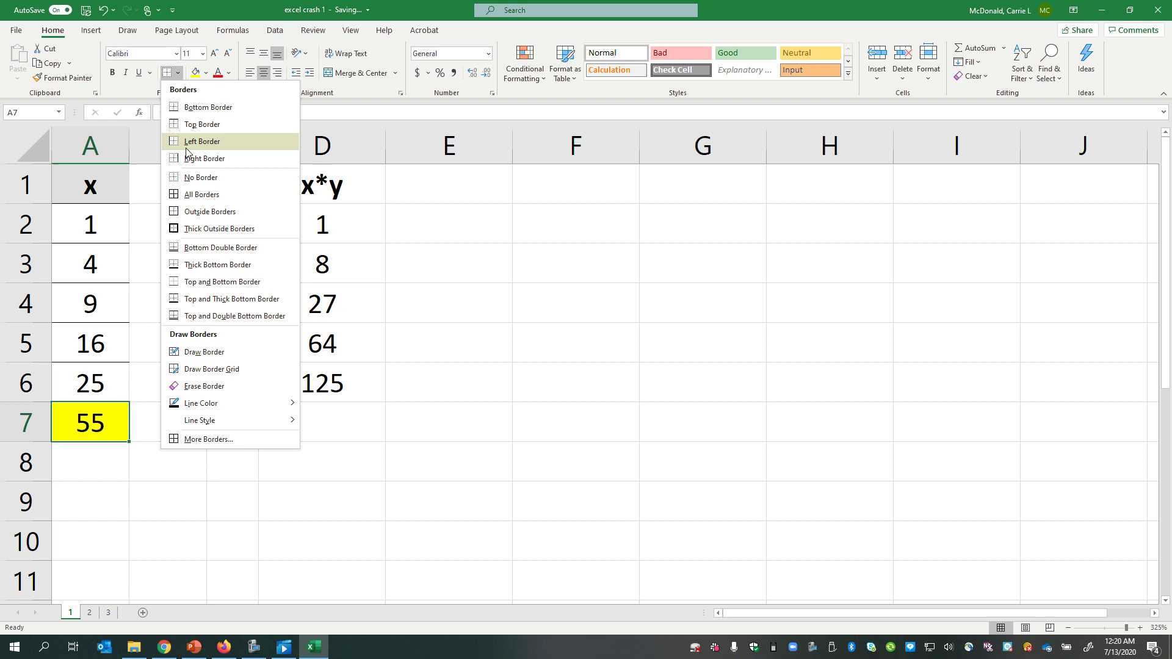
pyautogui.click(183, 194)
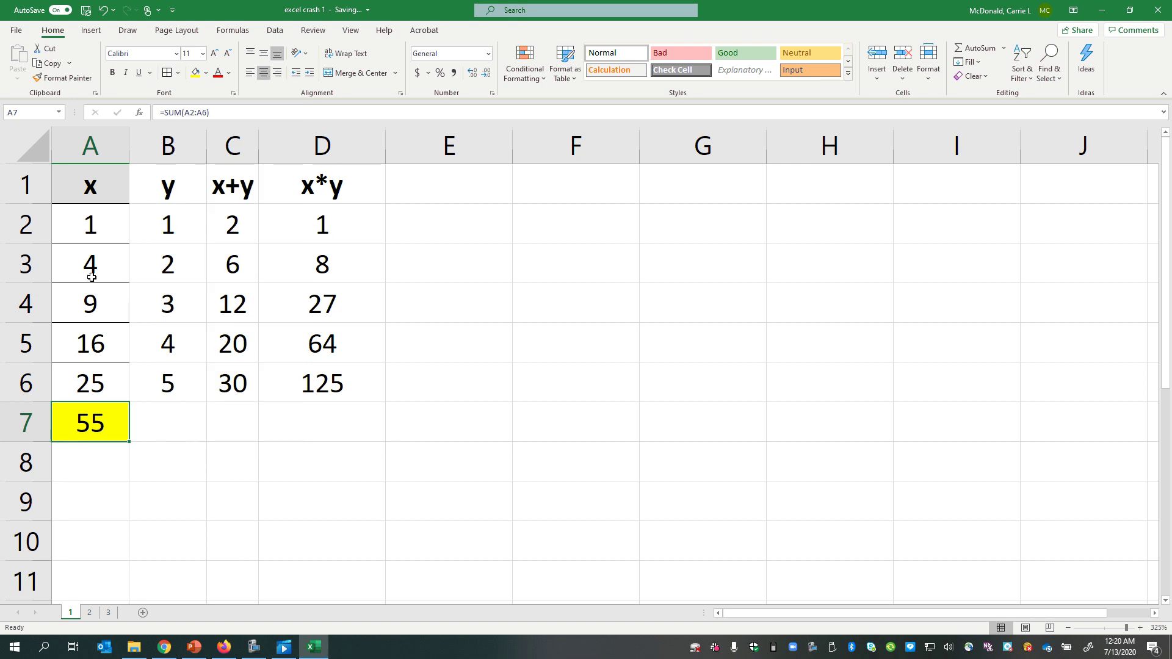
# Select the x, y, x+y and x*y value ranges to preview their sums.
pyautogui.moveTo(90, 179); pyautogui.dragTo(98, 421)
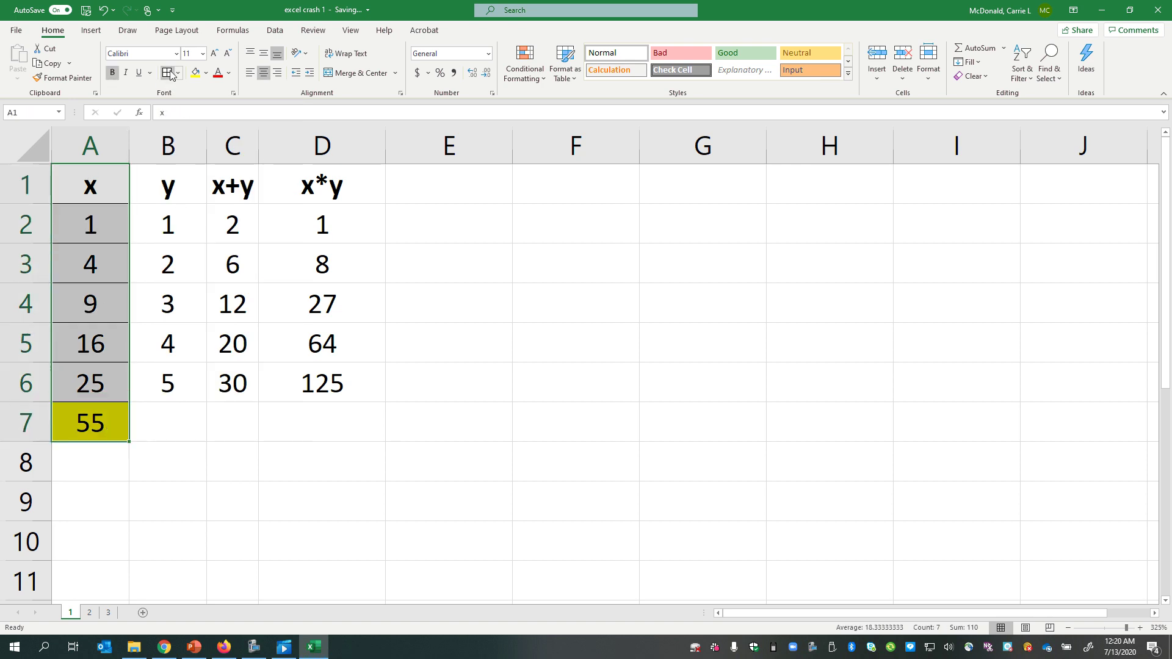
pyautogui.click(78, 434)
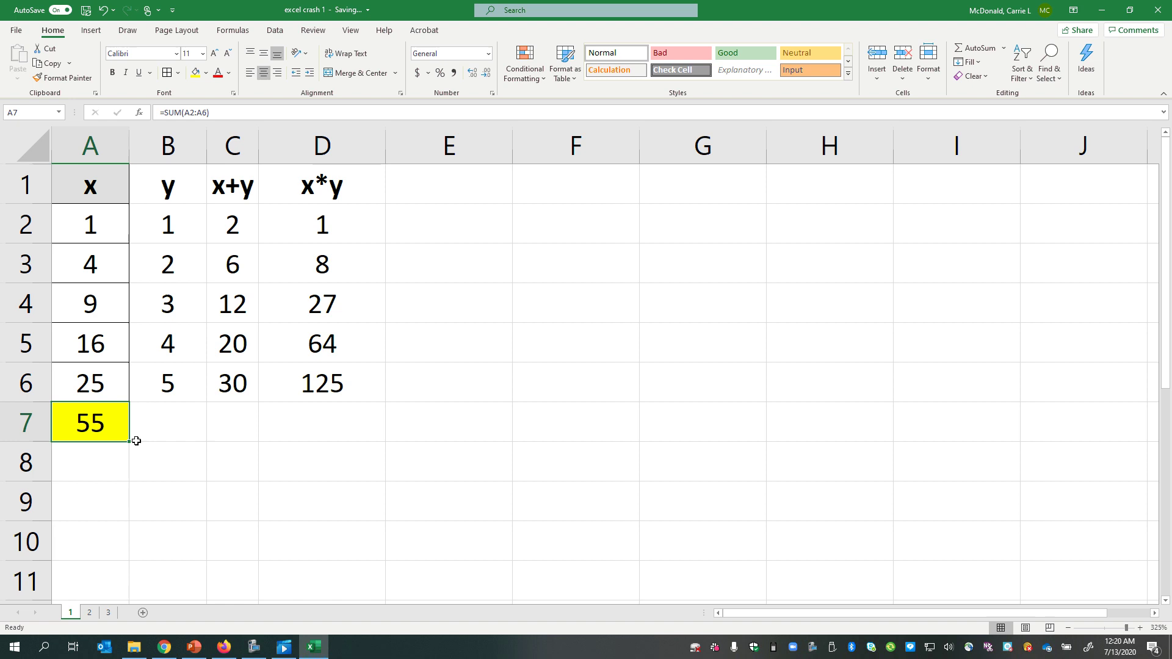
pyautogui.moveTo(170, 215); pyautogui.dragTo(176, 387)
pyautogui.click(173, 414)
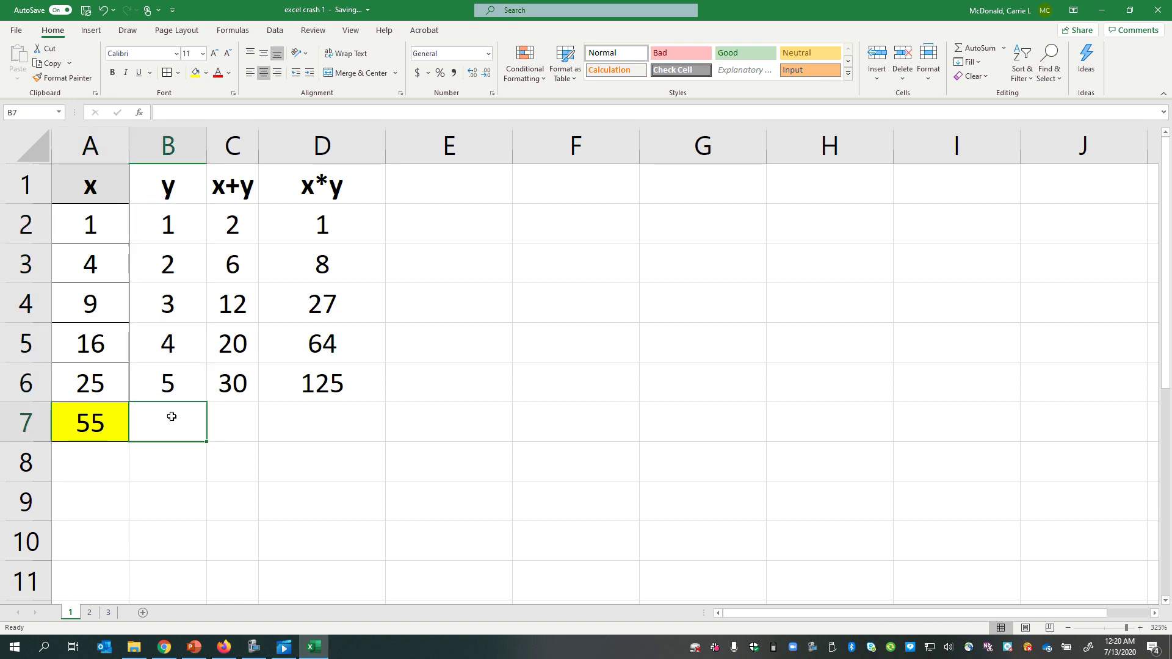
pyautogui.moveTo(224, 229); pyautogui.dragTo(229, 394)
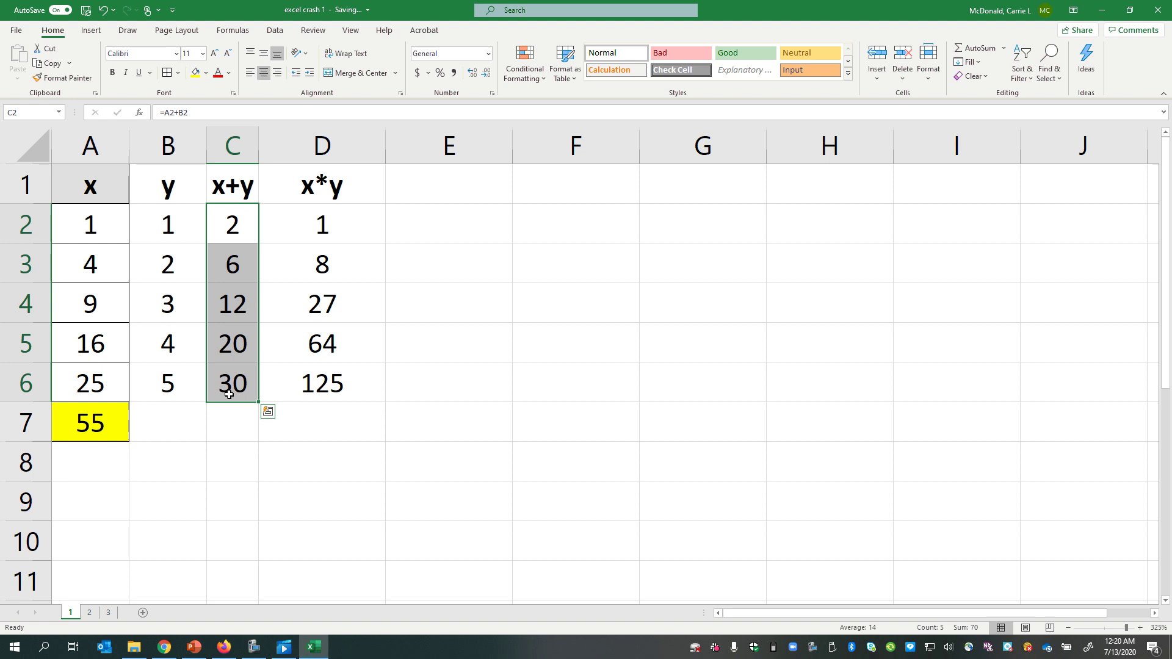
pyautogui.click(237, 416)
pyautogui.moveTo(332, 221); pyautogui.dragTo(331, 377)
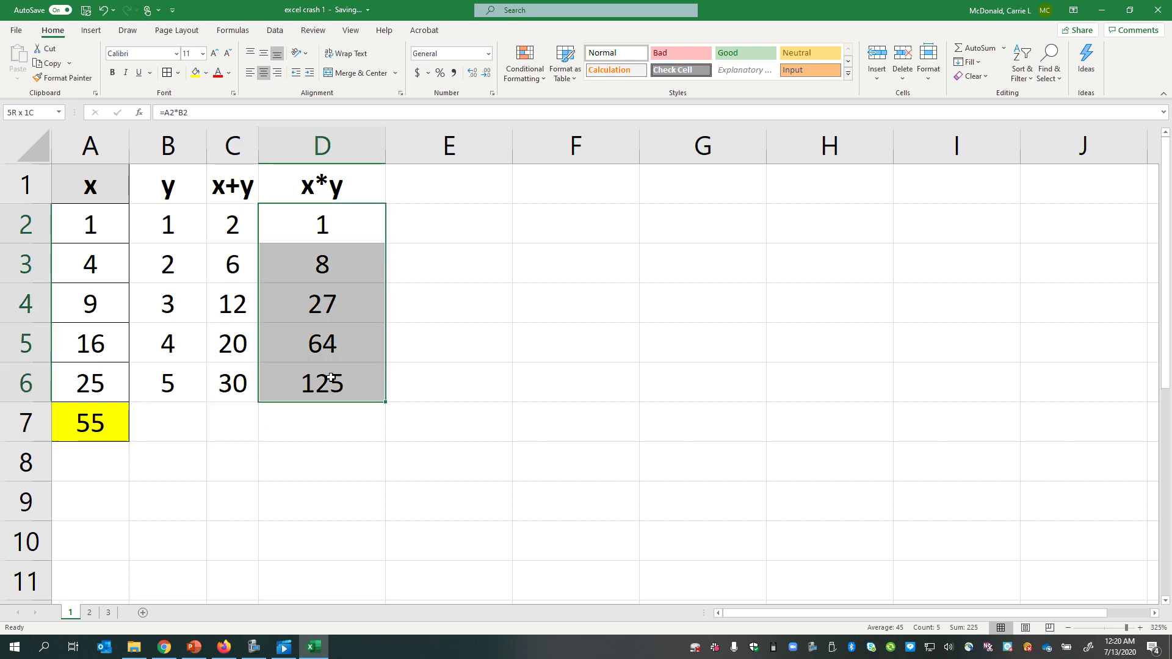
pyautogui.click(301, 425)
pyautogui.click(141, 429)
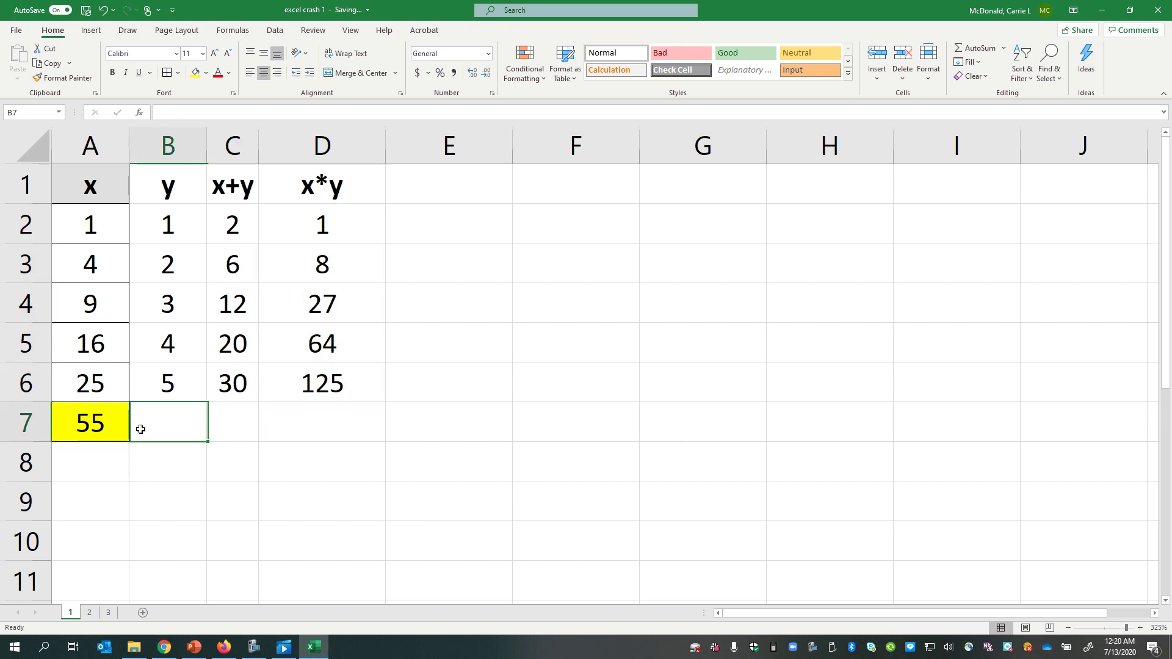
pyautogui.click(99, 428)
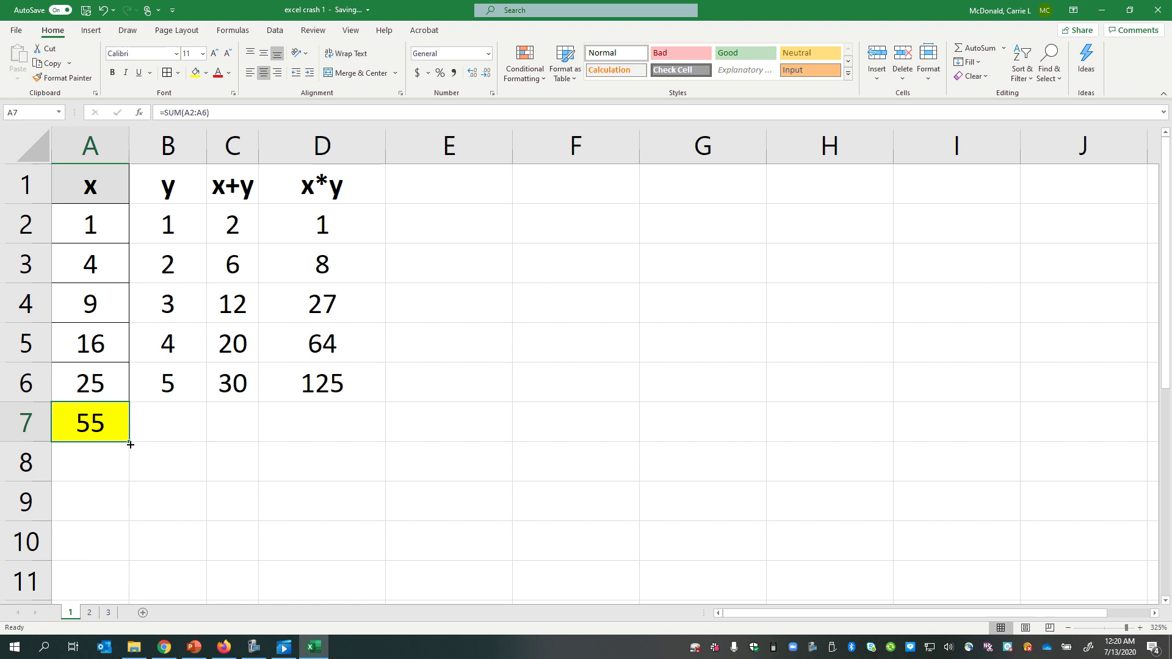
# Copy the yellow A7 total across to D7, giving 15, 70 and 225.
pyautogui.moveTo(128, 444); pyautogui.dragTo(334, 434)
pyautogui.click(104, 425)
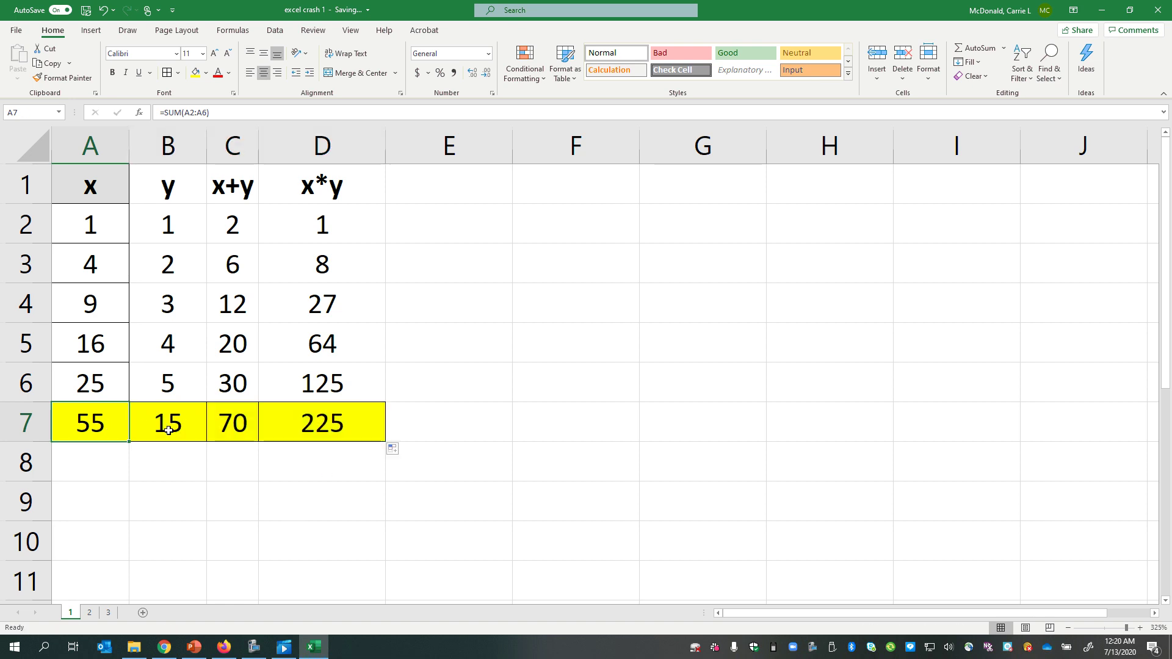
pyautogui.click(171, 425)
pyautogui.click(232, 425)
pyautogui.click(298, 429)
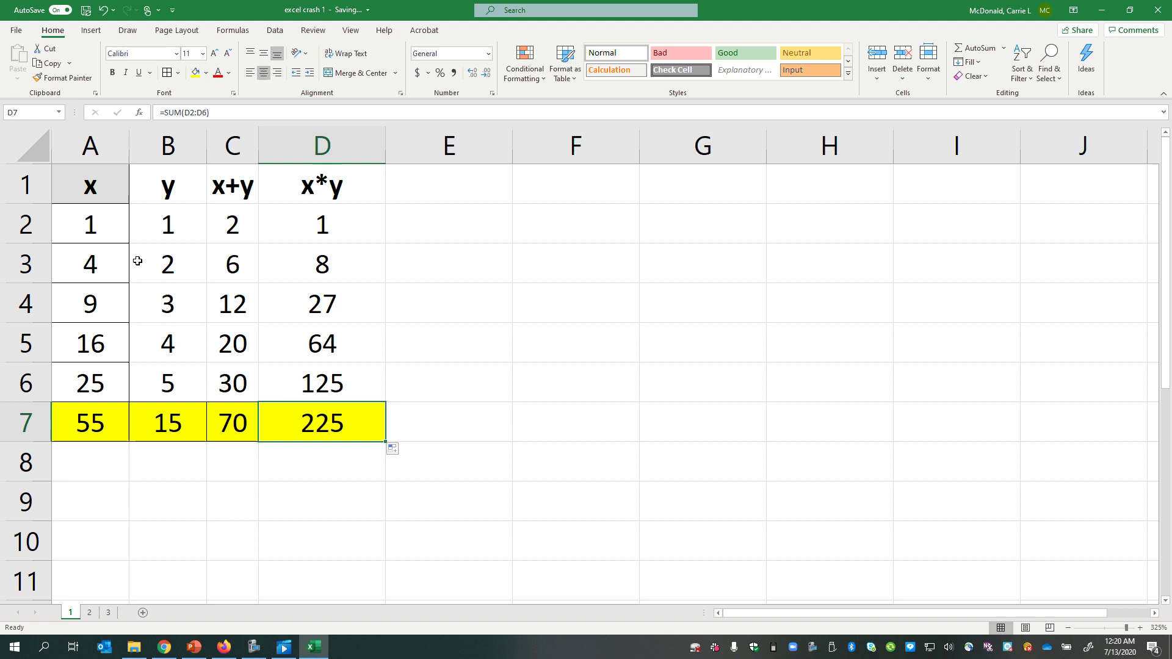
pyautogui.click(91, 180)
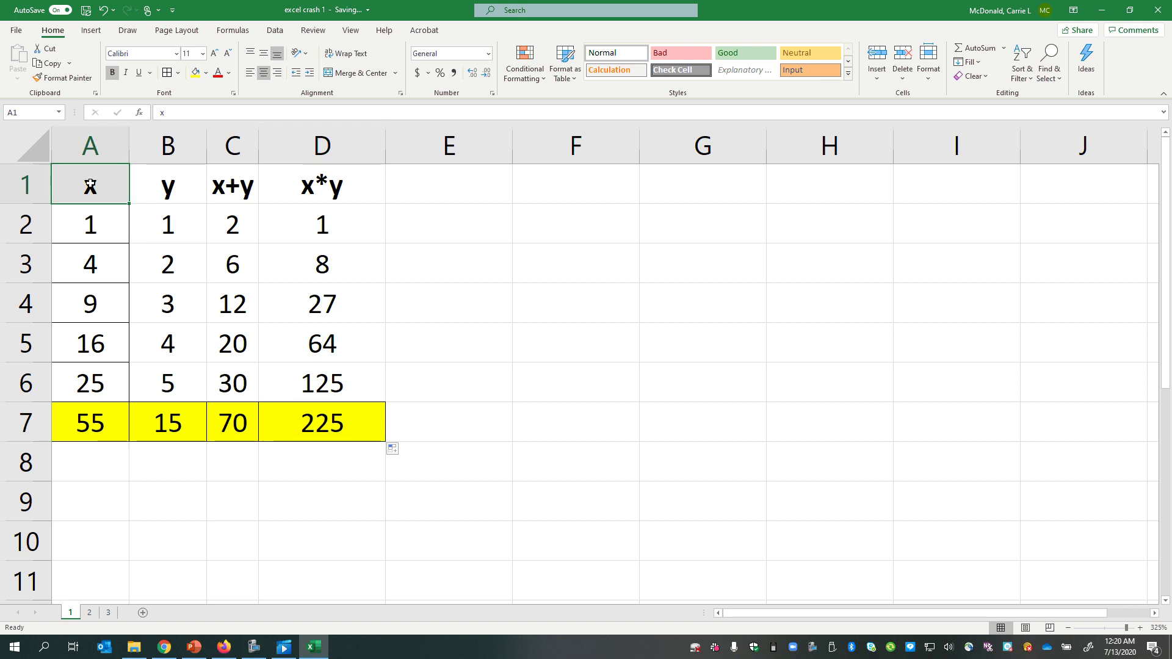
# Copy A1:A6 and paste it over B1:D6, then undo the overwrite.
pyautogui.moveTo(91, 181); pyautogui.dragTo(94, 385)
pyautogui.rightClick(96, 384)
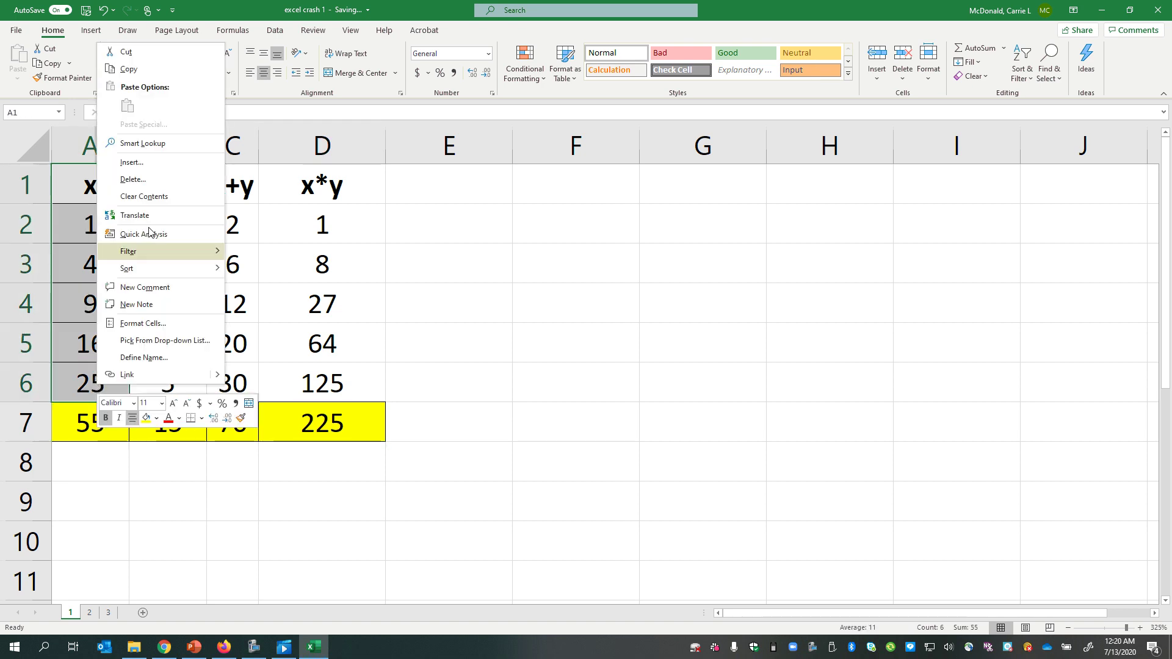
pyautogui.click(124, 72)
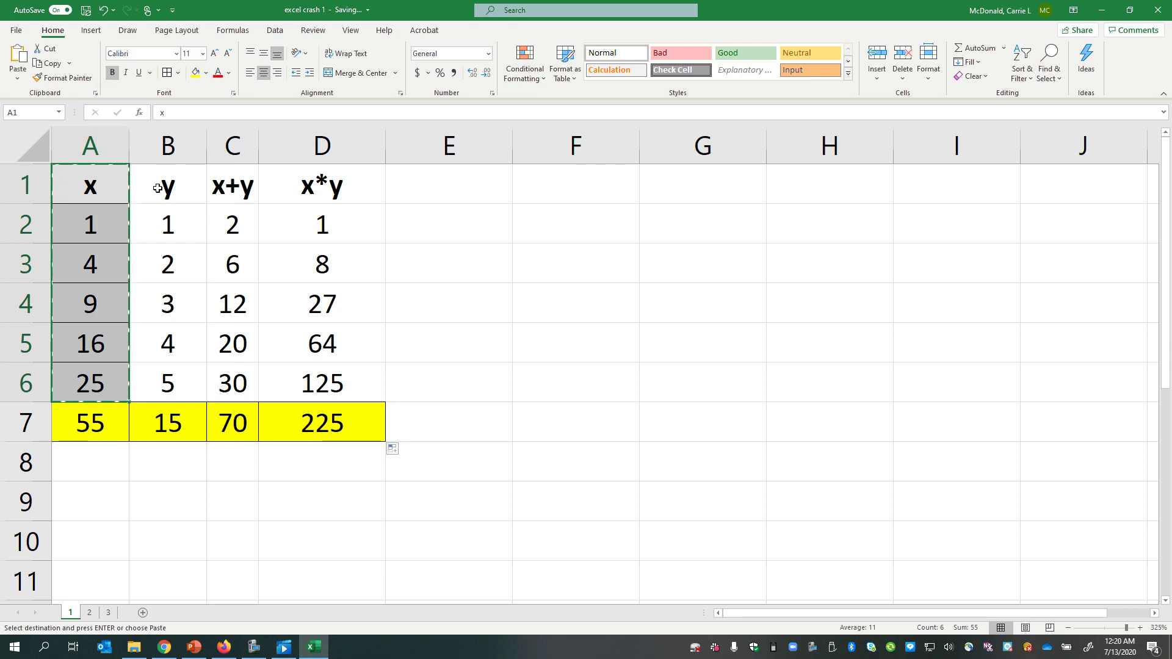
pyautogui.moveTo(157, 189); pyautogui.dragTo(318, 385)
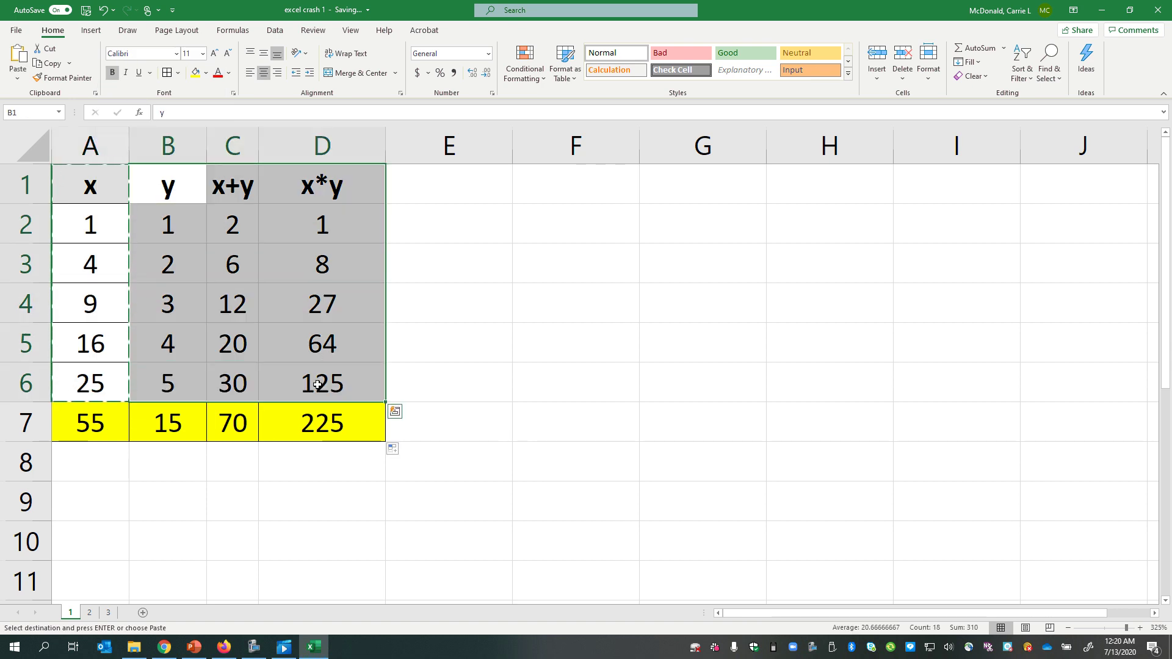
pyautogui.rightClick(296, 298)
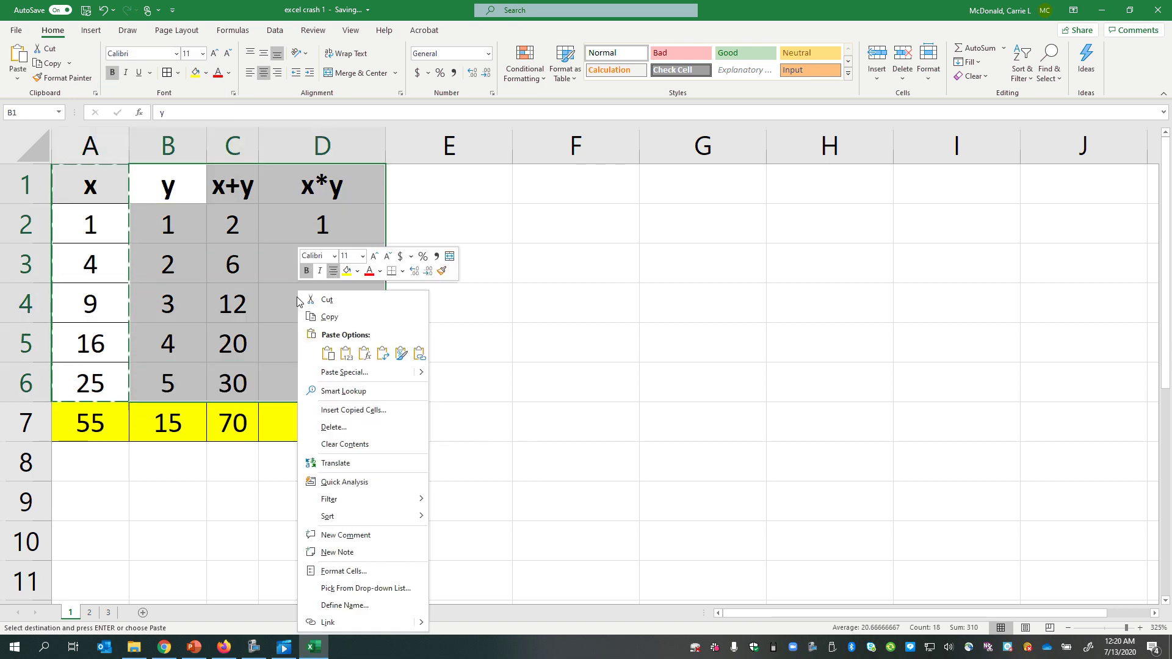
pyautogui.click(325, 357)
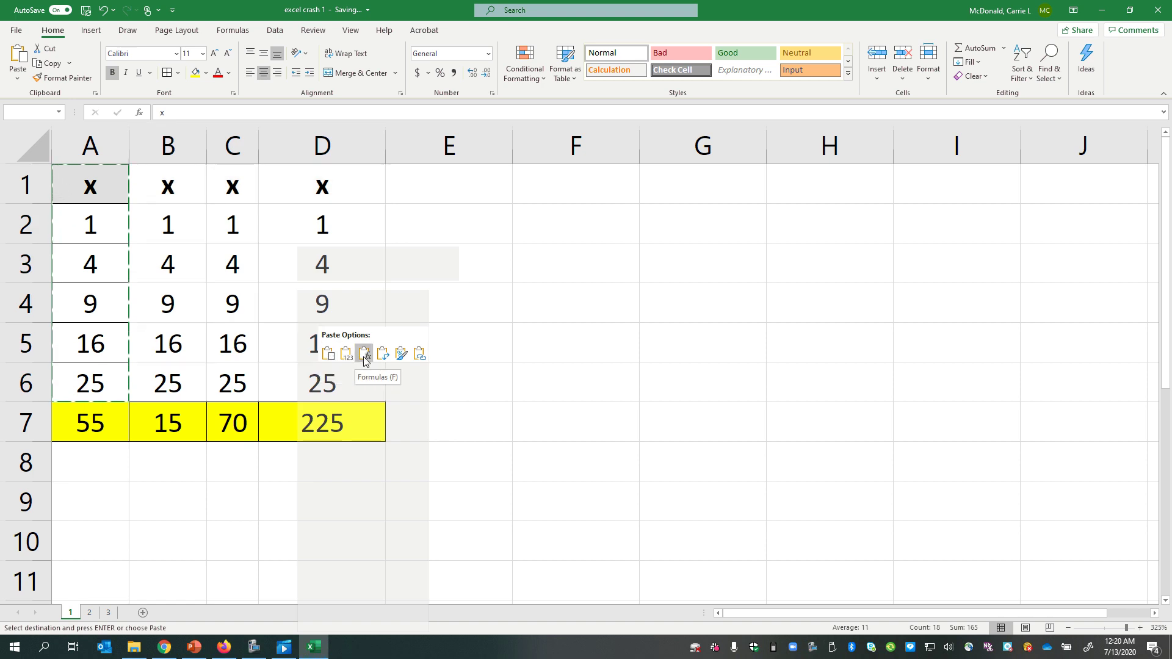
pyautogui.click(402, 359)
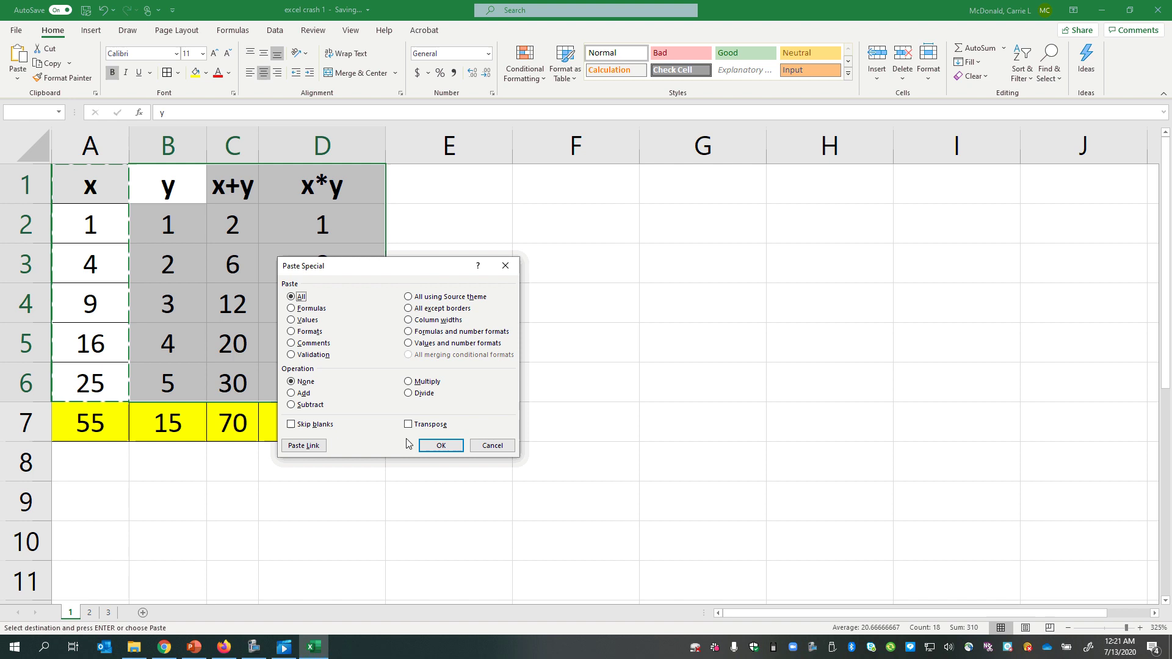
pyautogui.click(441, 446)
pyautogui.click(400, 505)
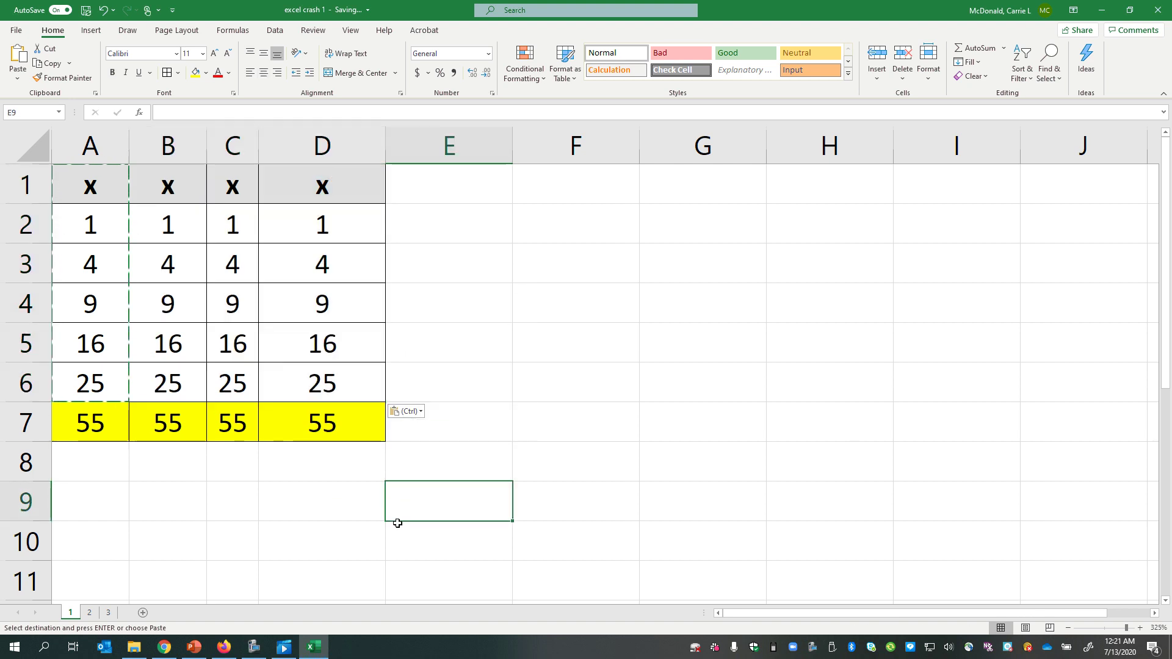
pyautogui.hotkey('ctrl', 'z')
# Paste only the formatting of A1:A6 onto B1:D6.
pyautogui.rightClick(160, 178)
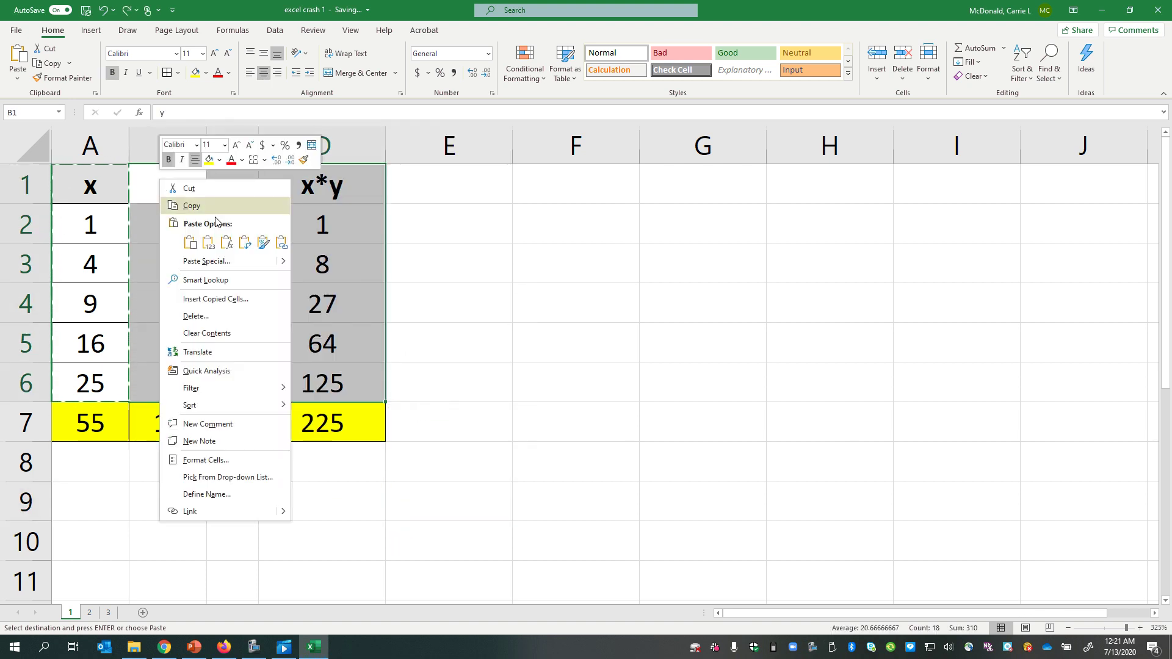
pyautogui.click(263, 243)
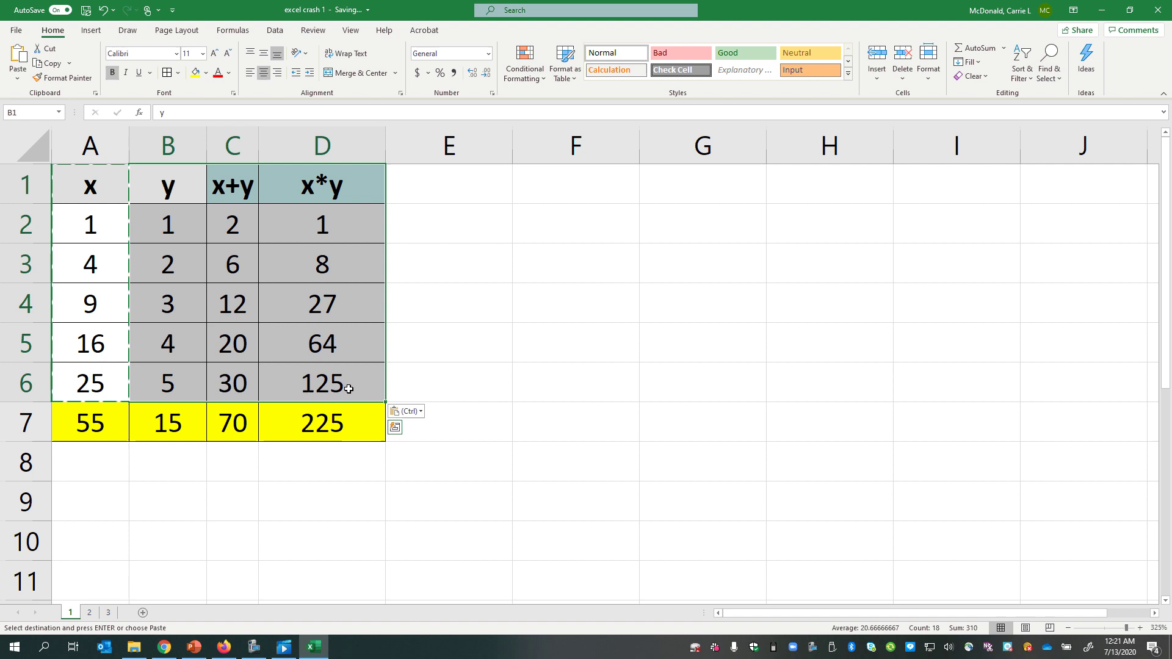
pyautogui.click(381, 383)
pyautogui.click(435, 503)
pyautogui.click(479, 311)
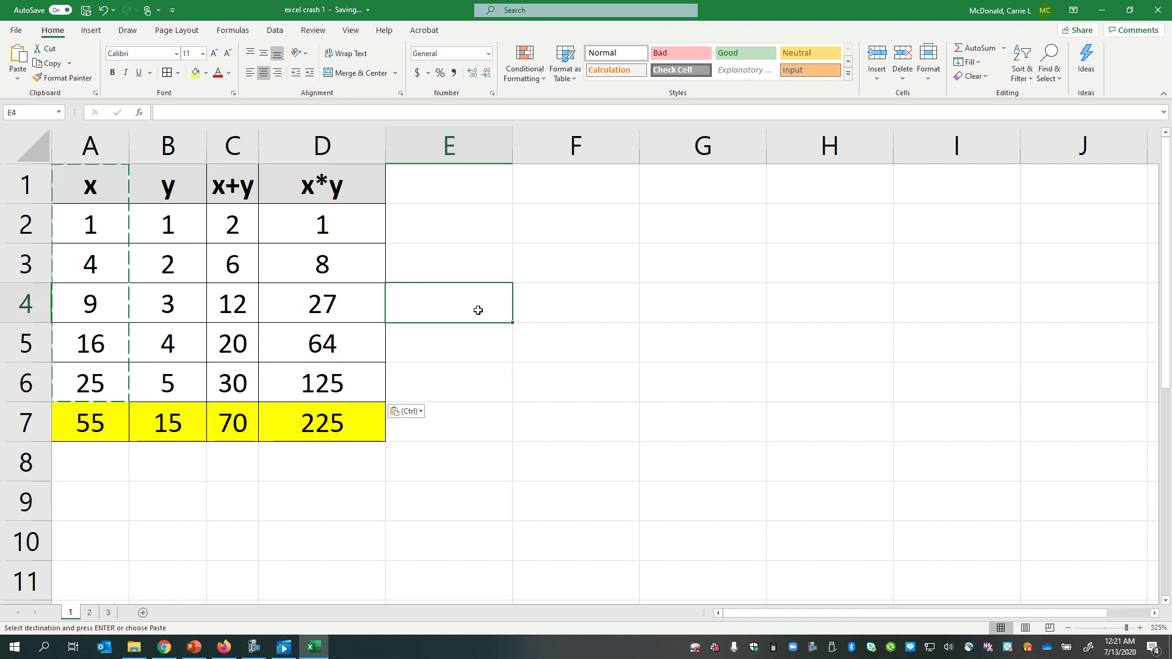
pyautogui.moveTo(87, 188); pyautogui.dragTo(91, 384)
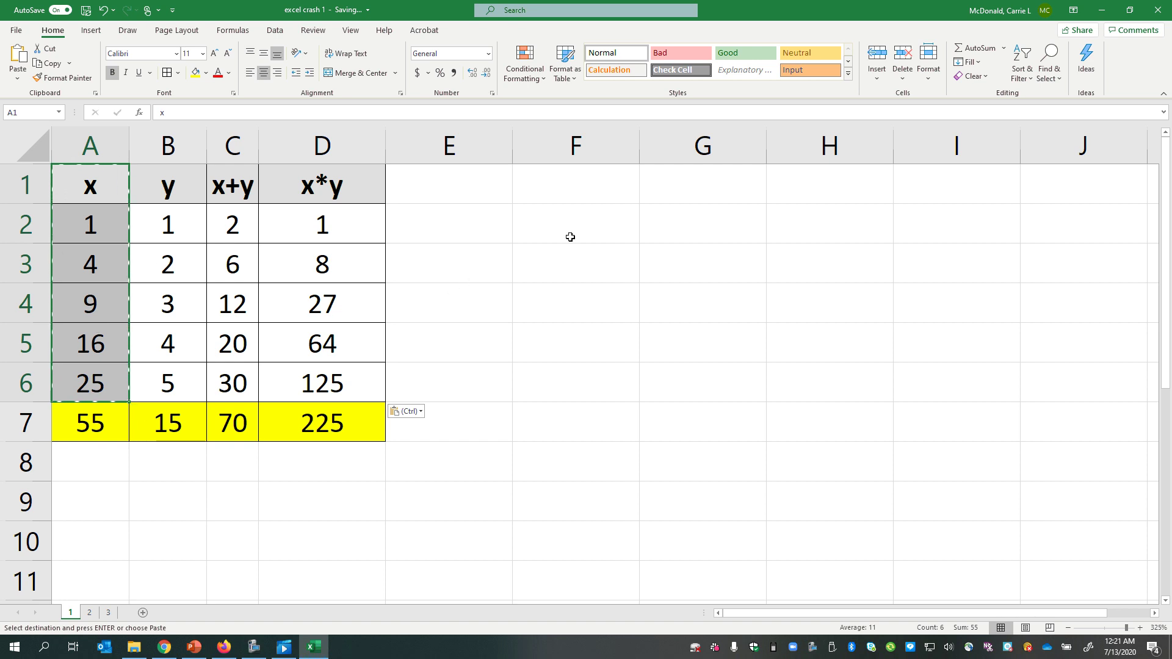
# Select cells in column F and the x column, and check the x+y total.
pyautogui.click(592, 225)
pyautogui.click(563, 266)
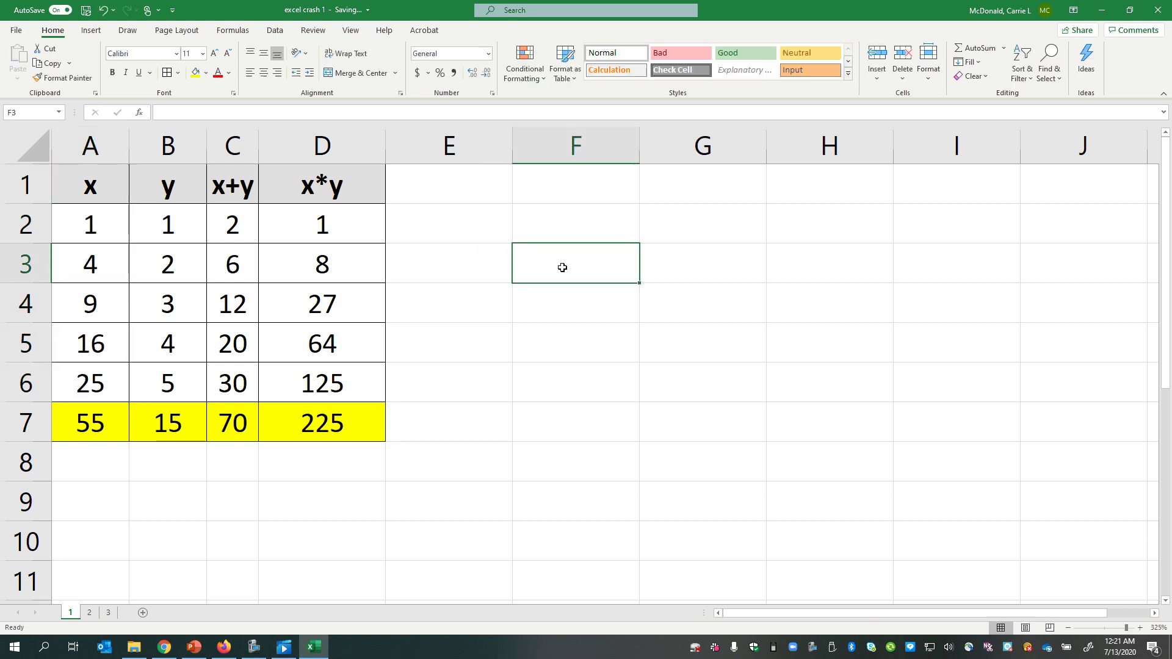
pyautogui.click(552, 330)
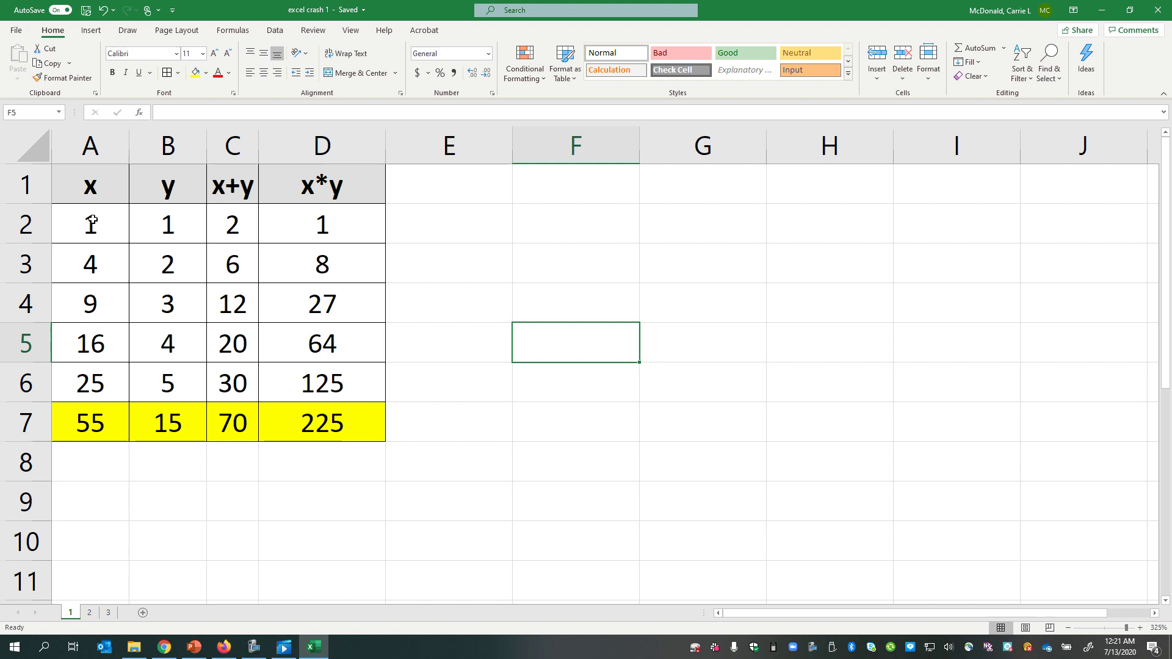
pyautogui.moveTo(92, 186); pyautogui.dragTo(94, 379)
pyautogui.click(249, 414)
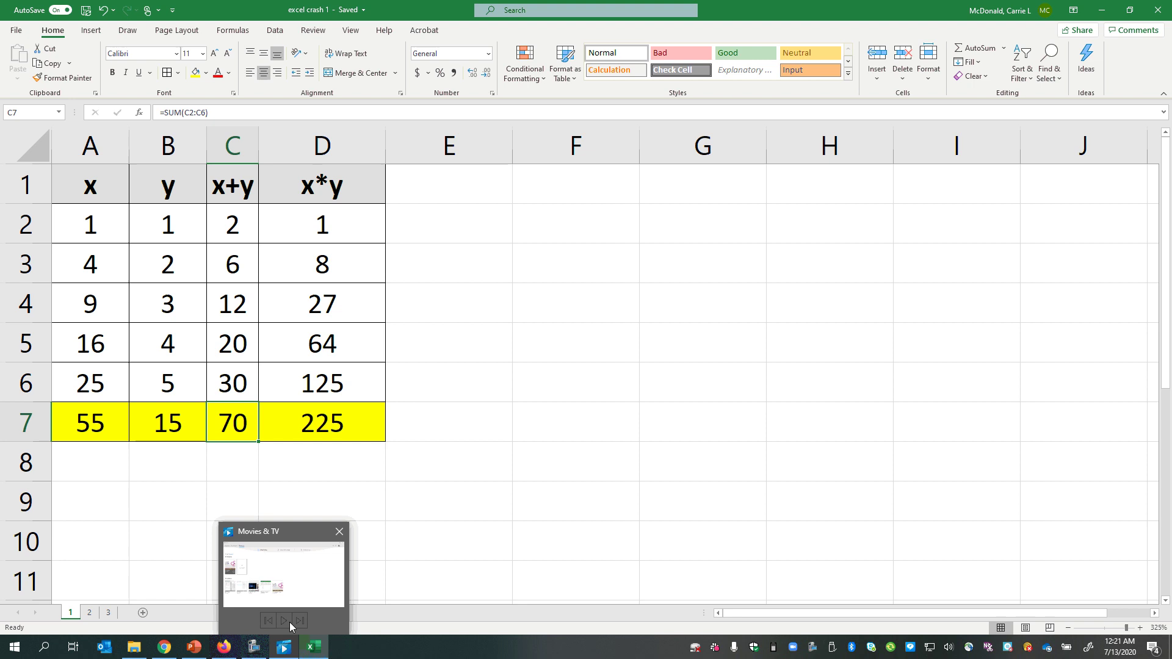
# Enter heading w in F1 and 1 in F2, and give F1:F2 all borders.
pyautogui.click(553, 188)
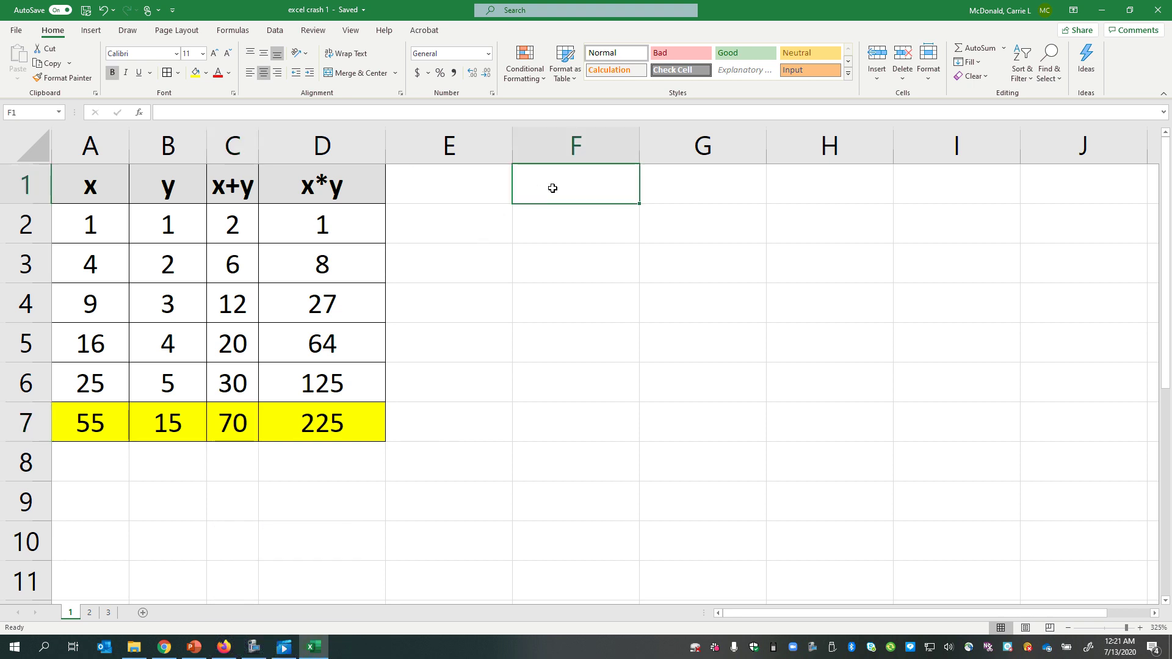
pyautogui.write('w')
pyautogui.press('Return')
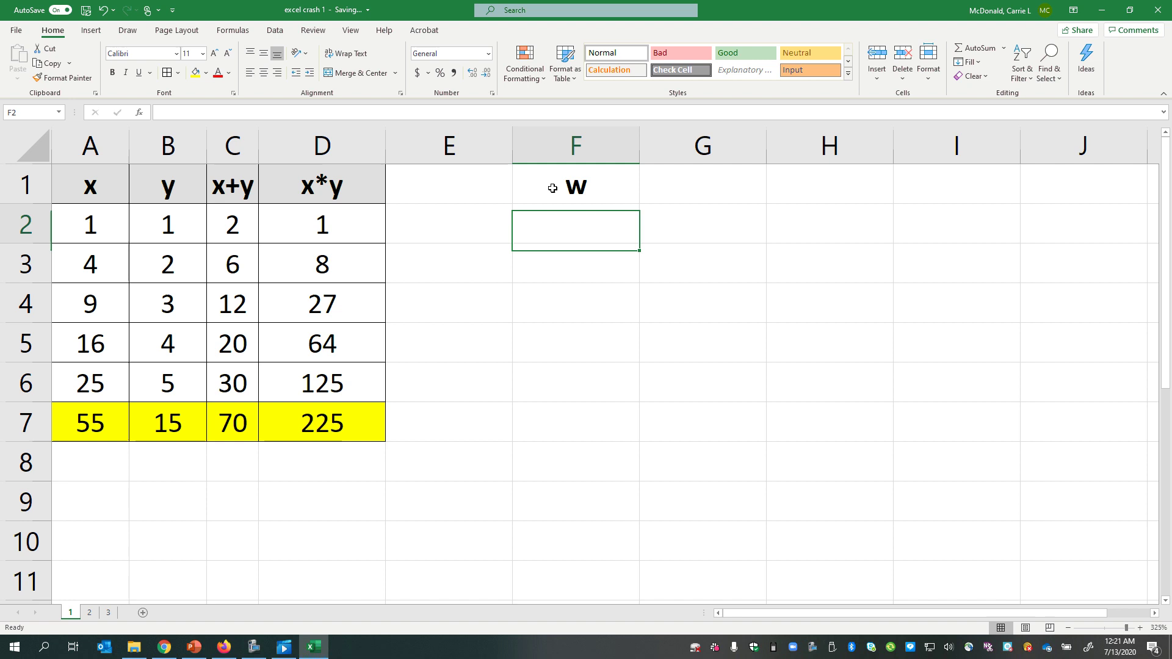
pyautogui.write('1')
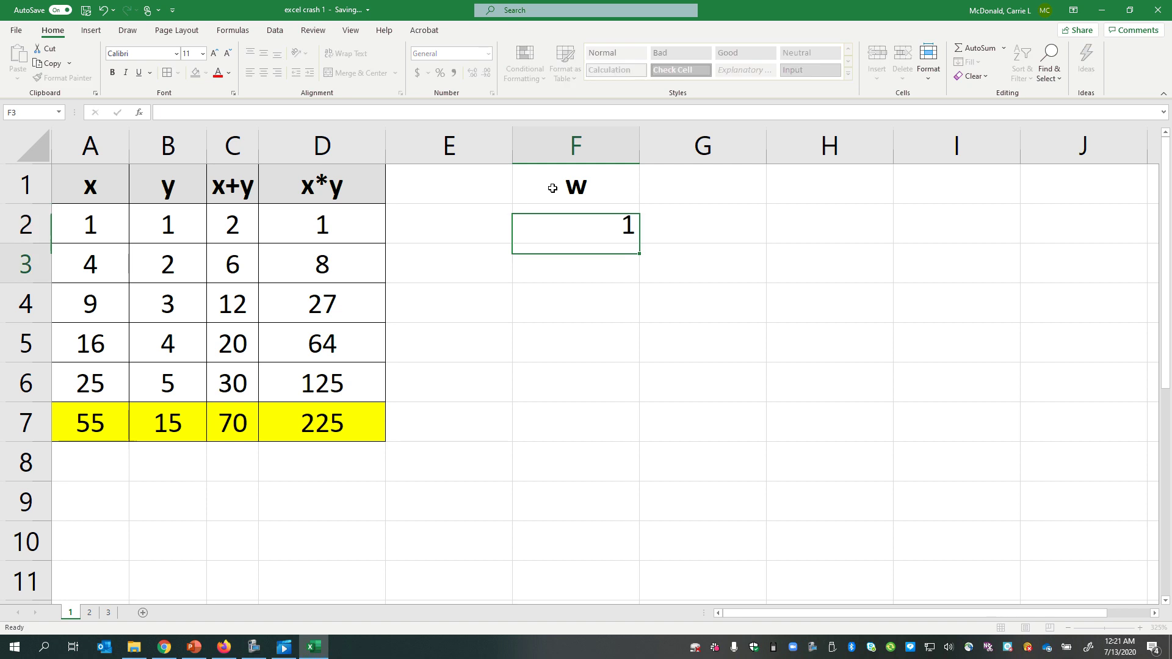
pyautogui.press('Return')
pyautogui.click(545, 228)
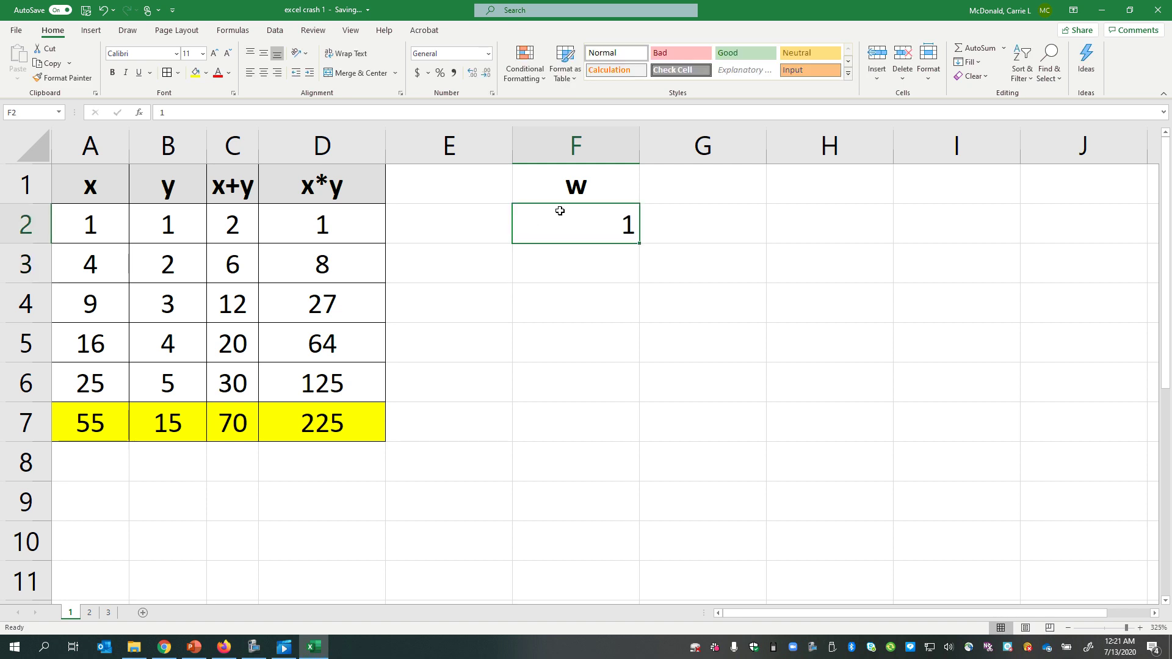
pyautogui.moveTo(570, 183); pyautogui.dragTo(578, 209)
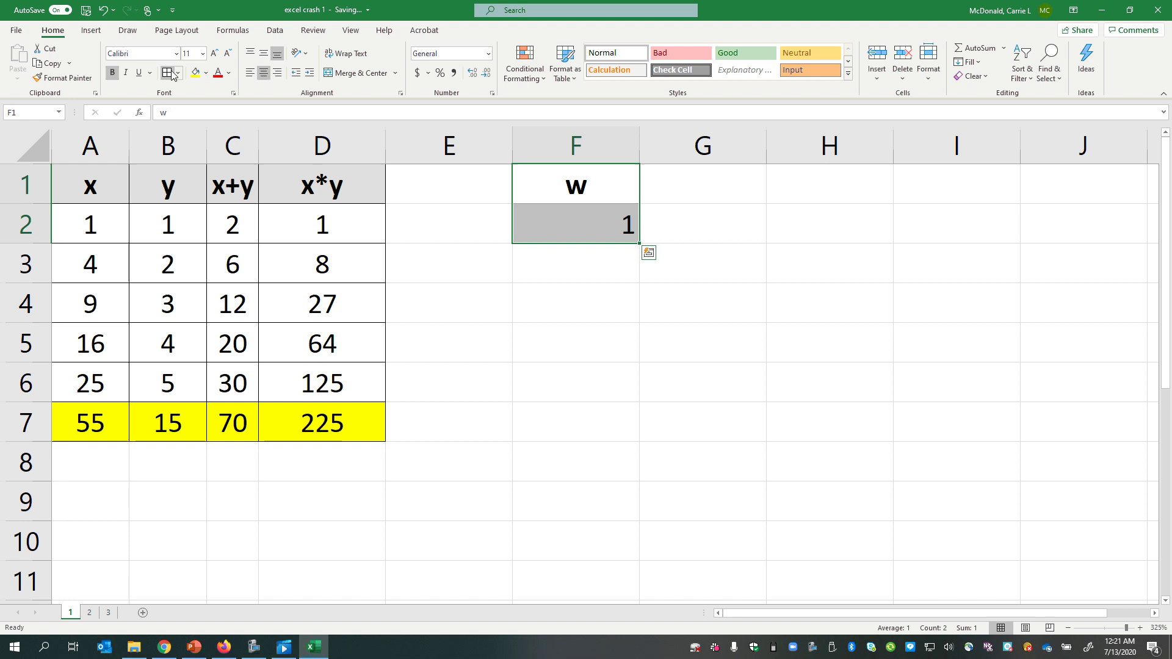
pyautogui.click(172, 74)
pyautogui.click(615, 229)
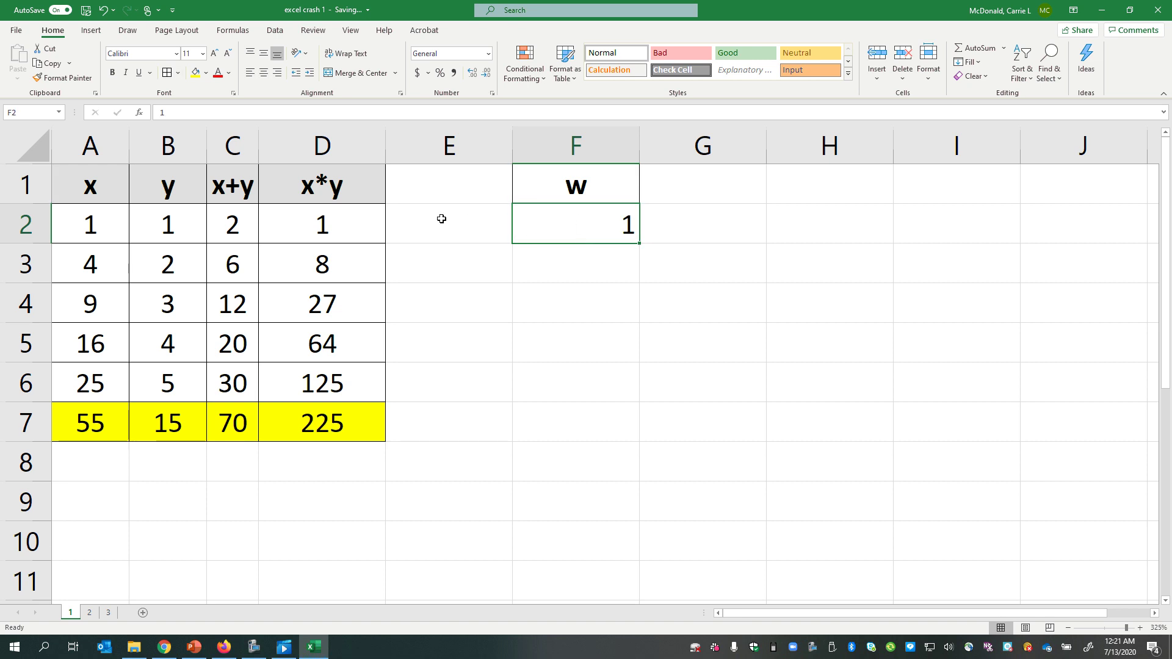
# Add the heading 'x+w' in E1 for the new column.
pyautogui.click(431, 178)
pyautogui.write('x')
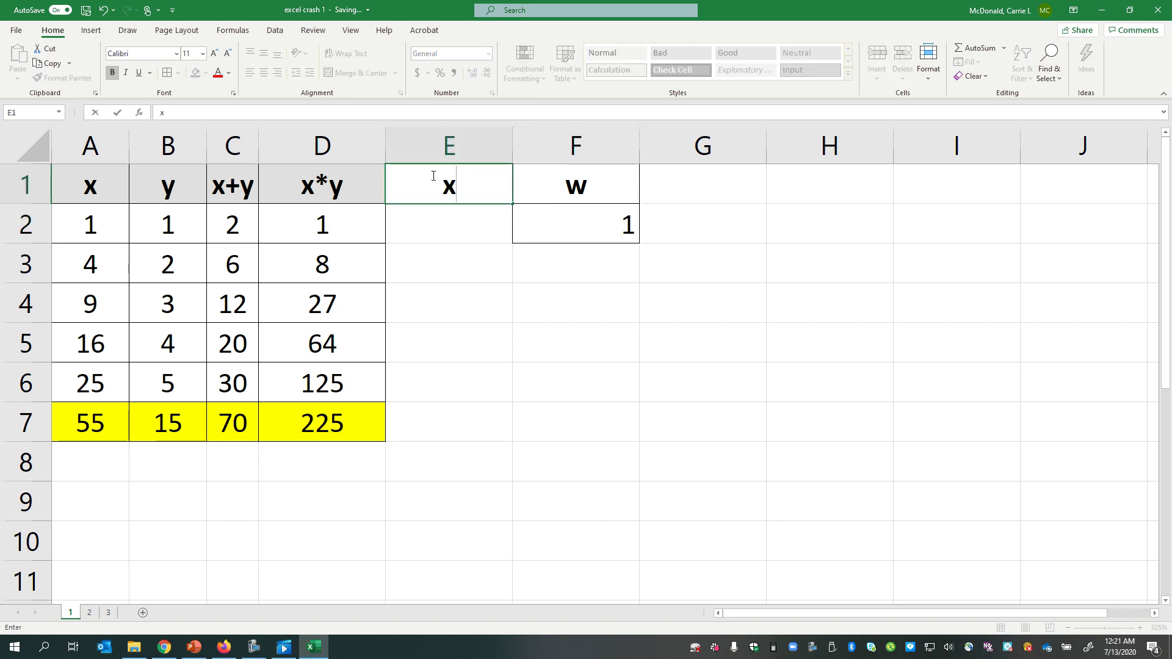
pyautogui.write('+w')
pyautogui.press('Return')
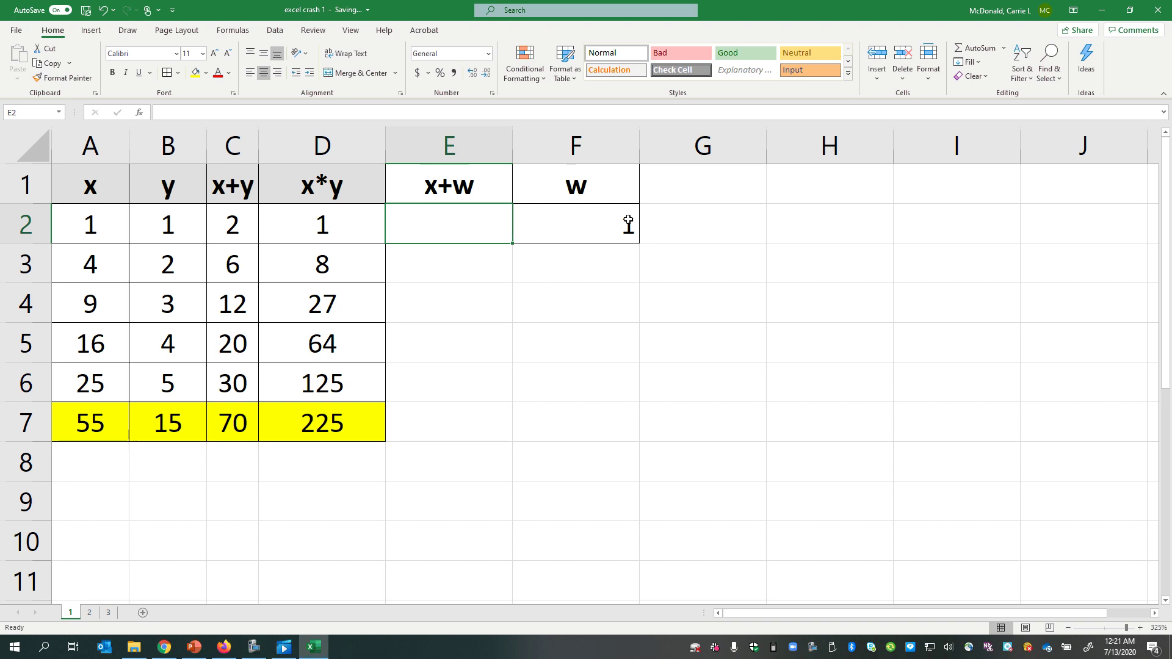
pyautogui.click(574, 232)
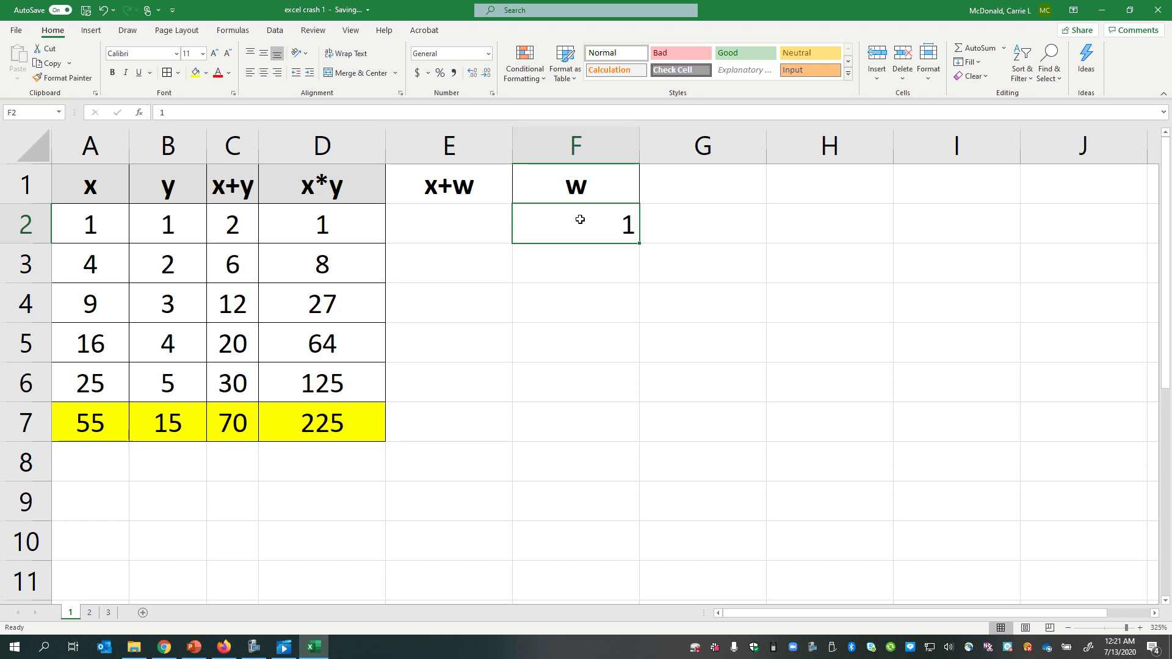
# Enter =A2+F2 in E2 to add x and w, showing 2.
pyautogui.click(444, 226)
pyautogui.write('=')
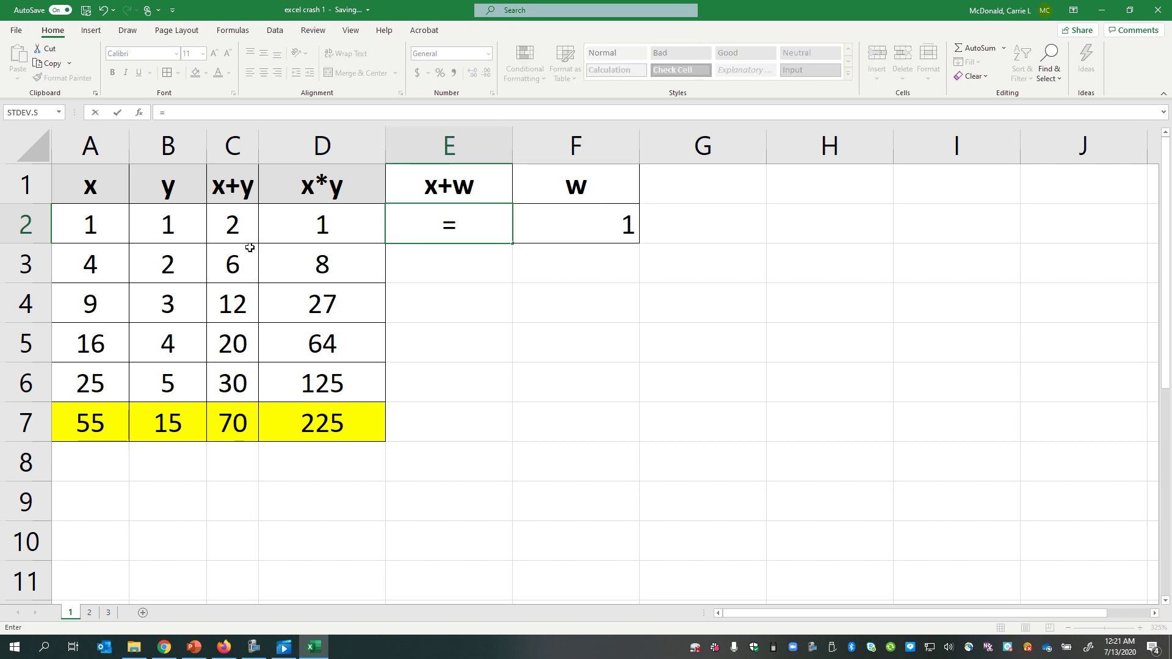
pyautogui.click(79, 232)
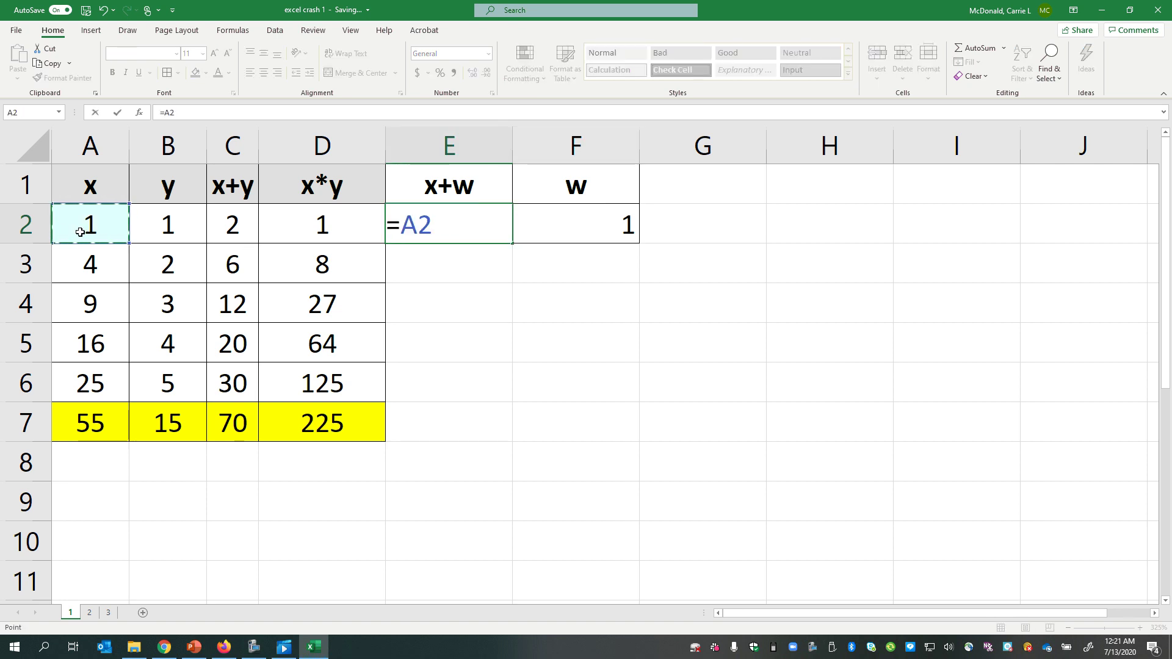
pyautogui.write('+')
pyautogui.click(556, 231)
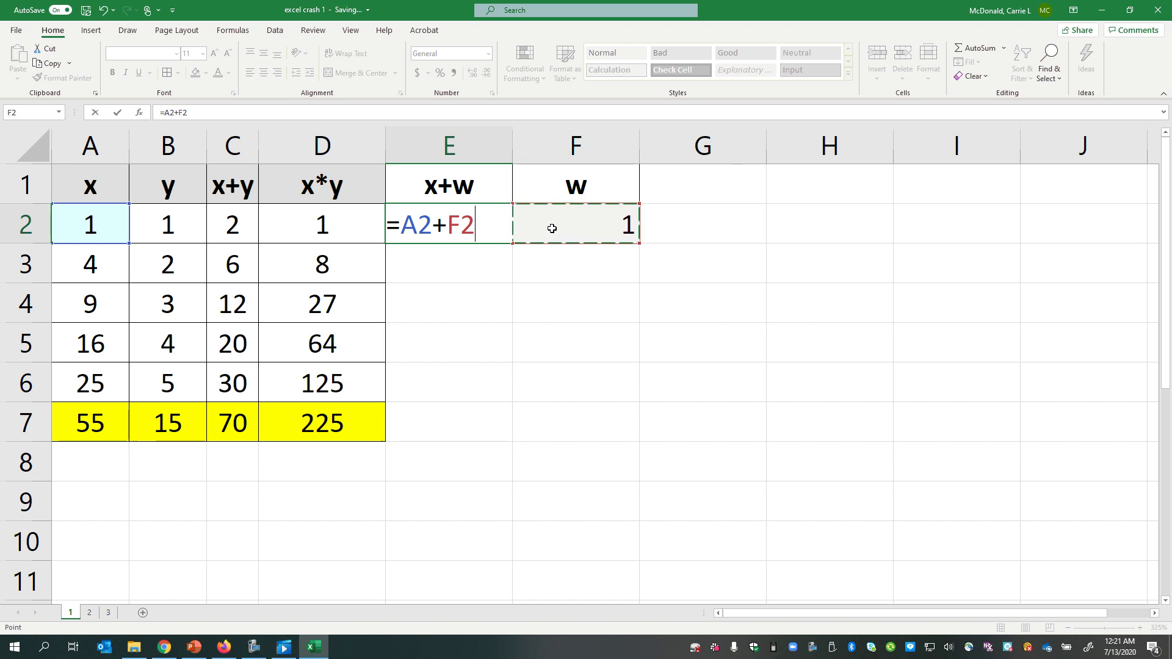
pyautogui.press('Return')
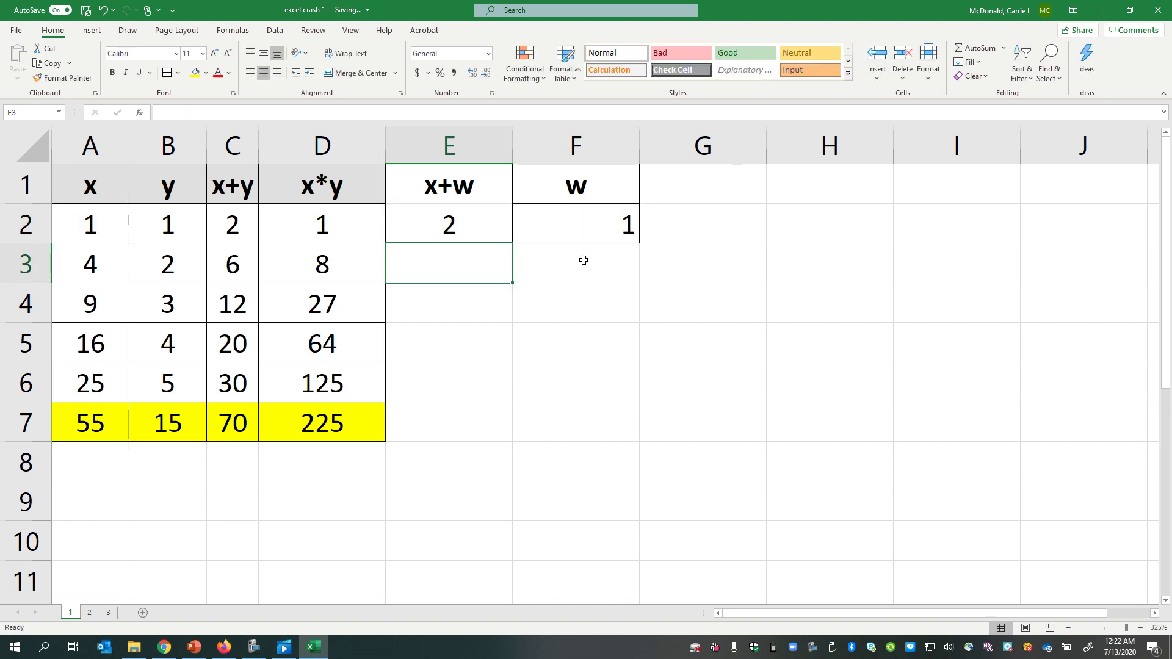
# Review E2's =A2+F2 formula and the row 3 cells before copying.
pyautogui.click(494, 236)
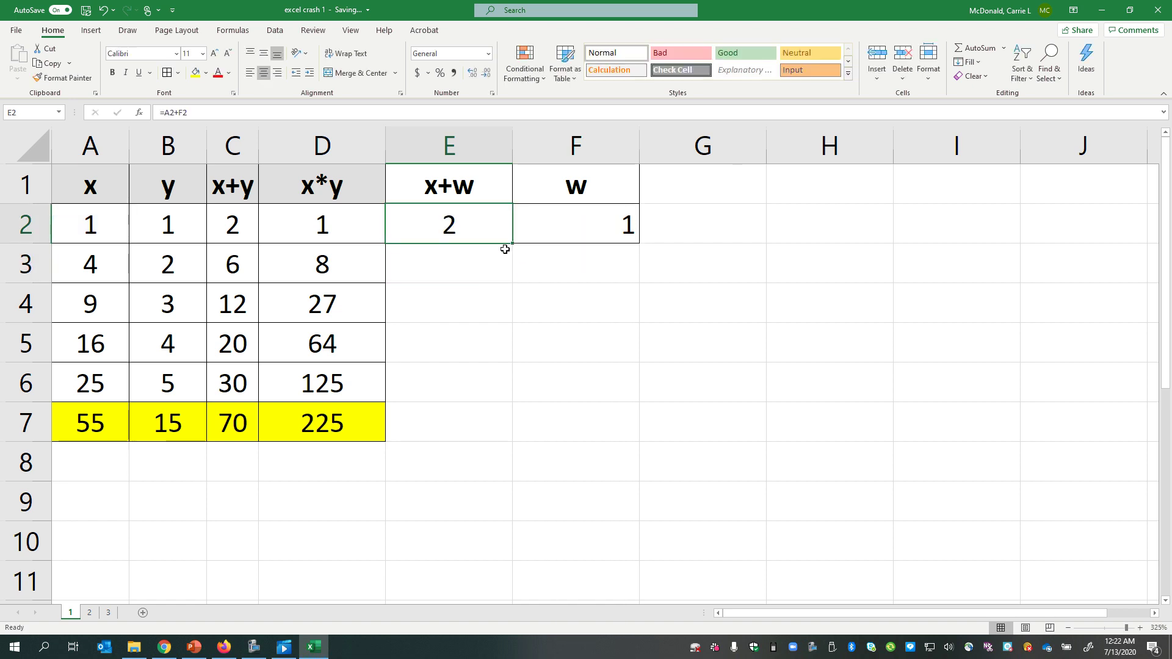
pyautogui.click(84, 236)
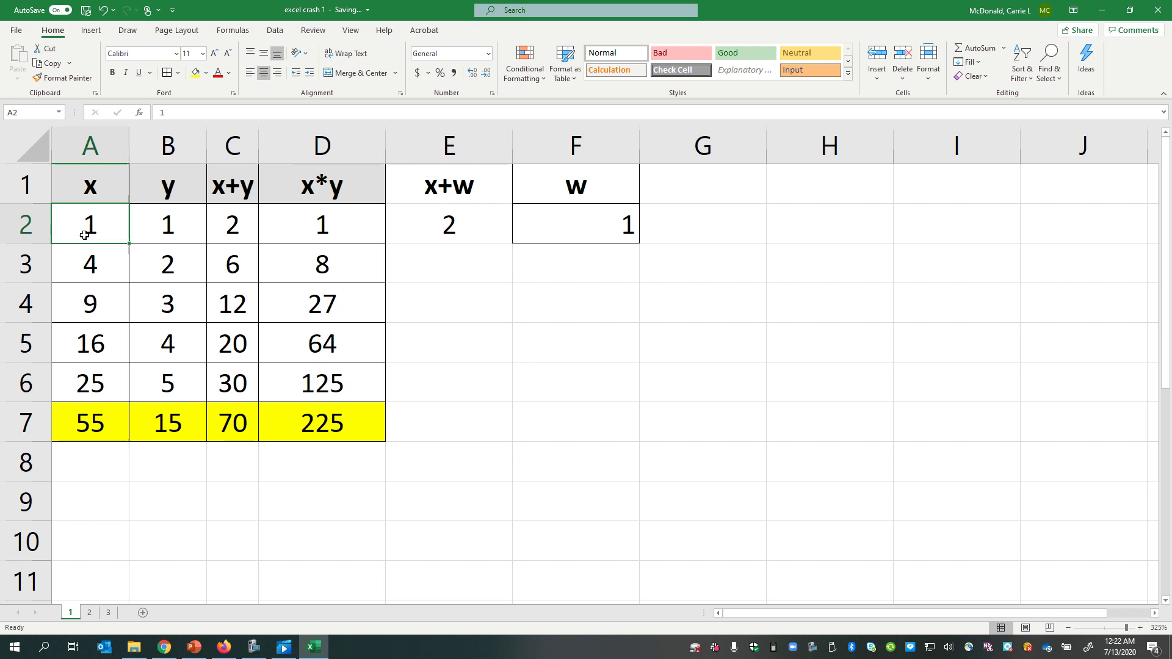
pyautogui.click(397, 218)
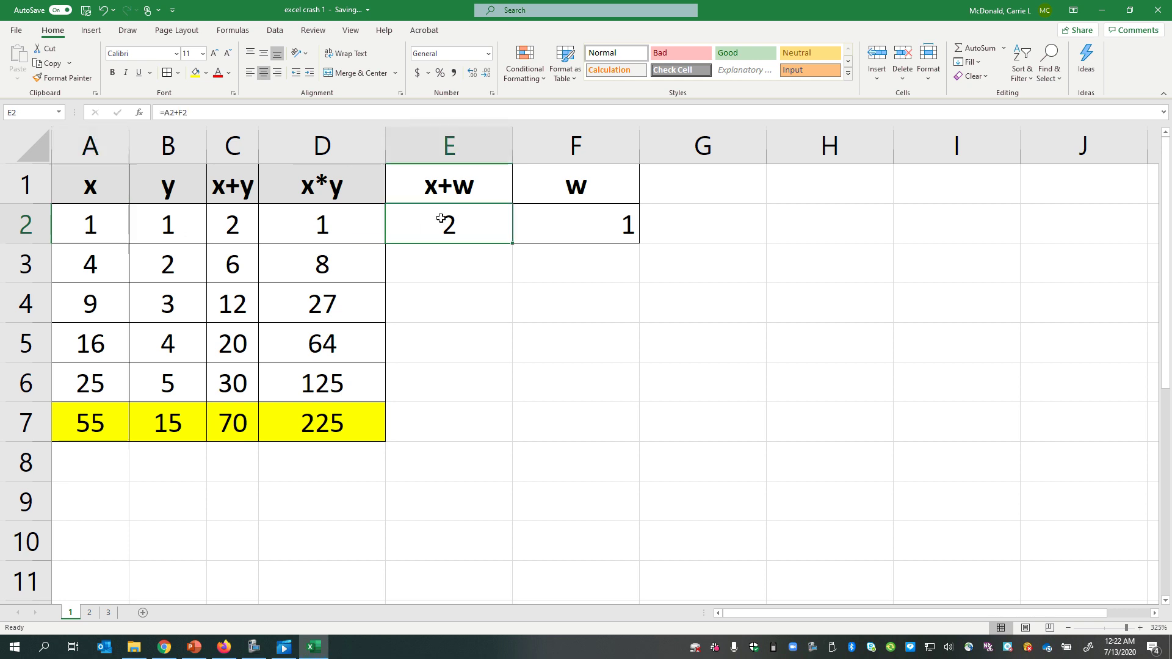
pyautogui.click(93, 274)
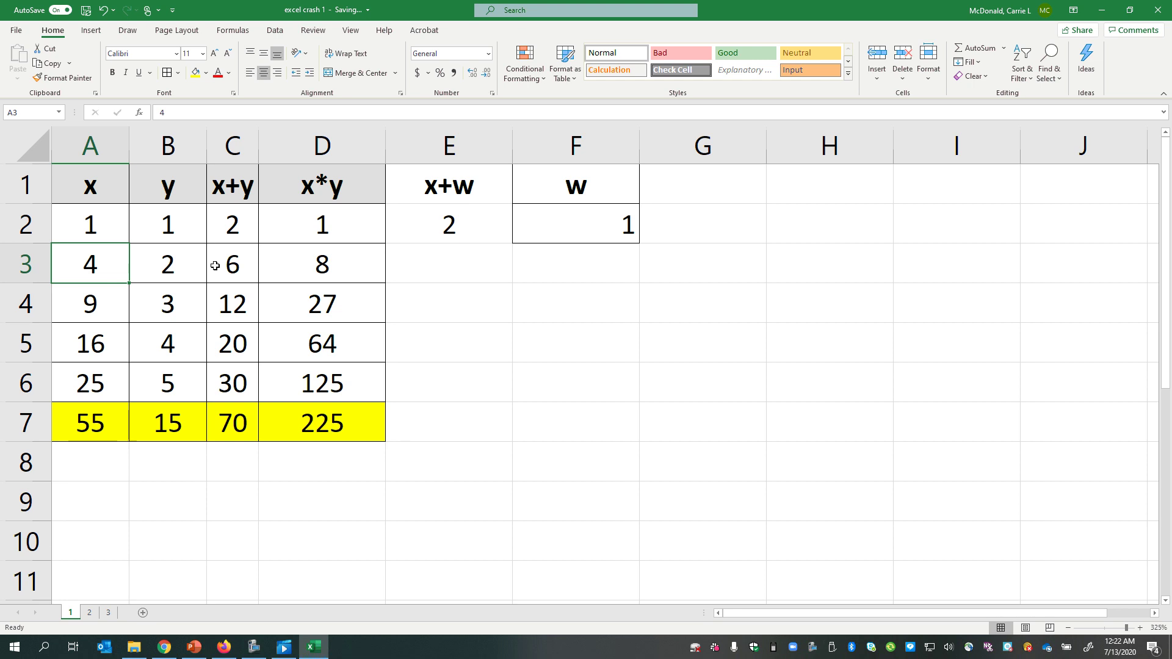
pyautogui.click(414, 266)
pyautogui.click(505, 223)
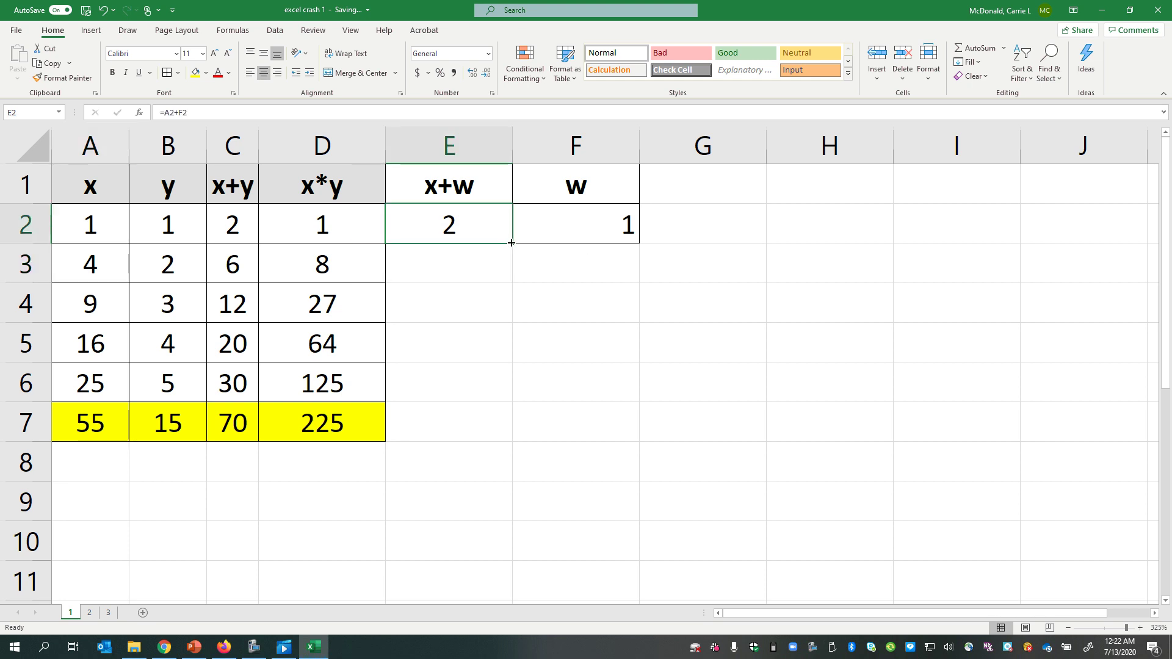
# Fill E2's formula down to E3 and confirm it shifted to =A3+F3.
pyautogui.moveTo(515, 251); pyautogui.dragTo(513, 277)
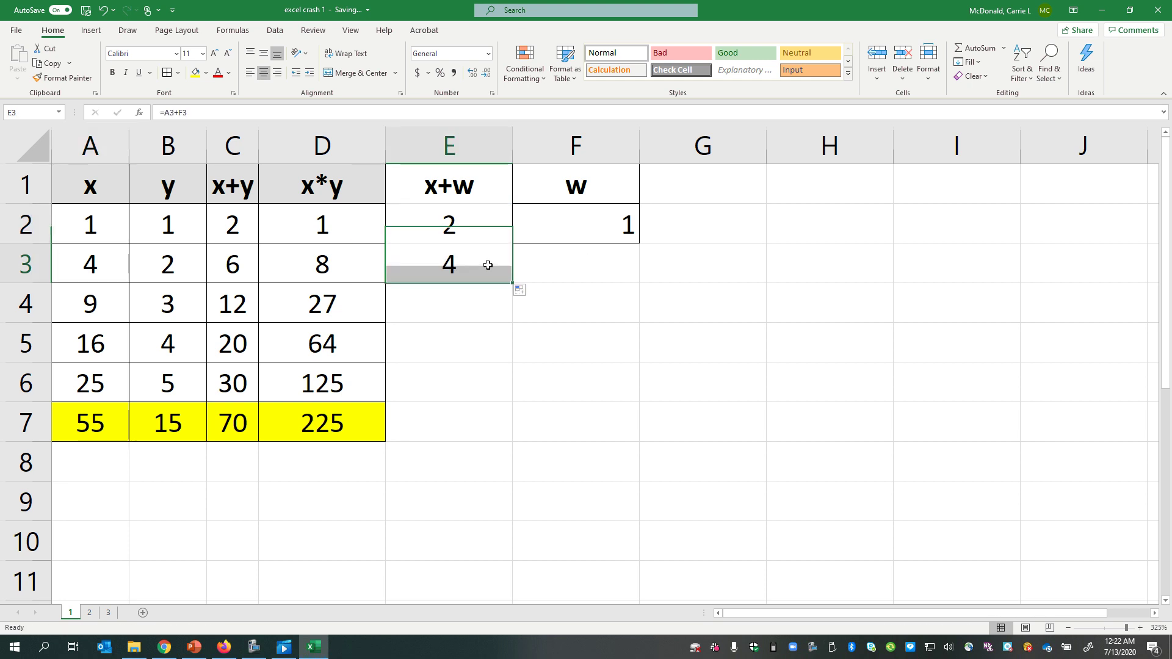
pyautogui.click(97, 271)
pyautogui.click(484, 270)
pyautogui.click(575, 269)
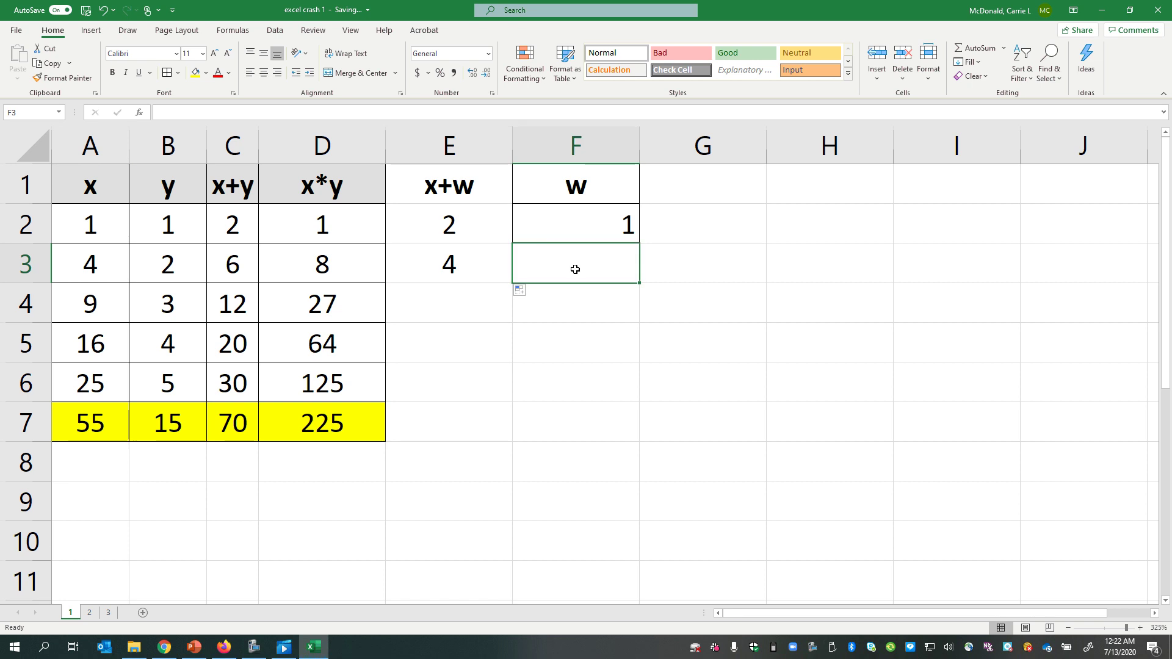
pyautogui.click(450, 229)
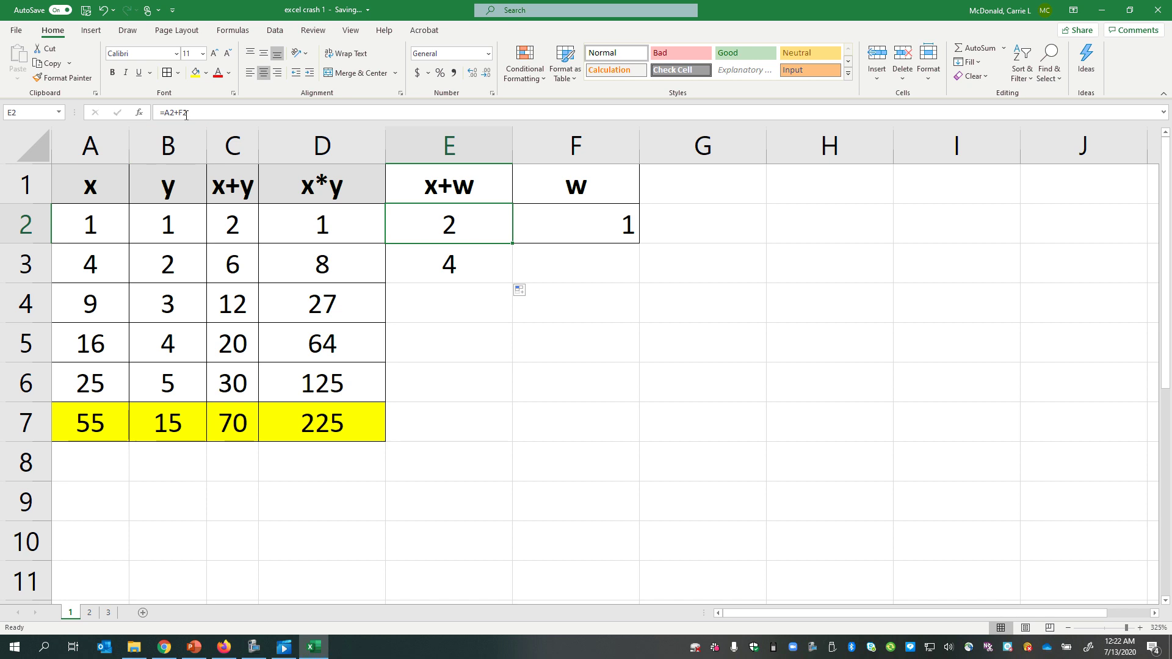
pyautogui.click(408, 248)
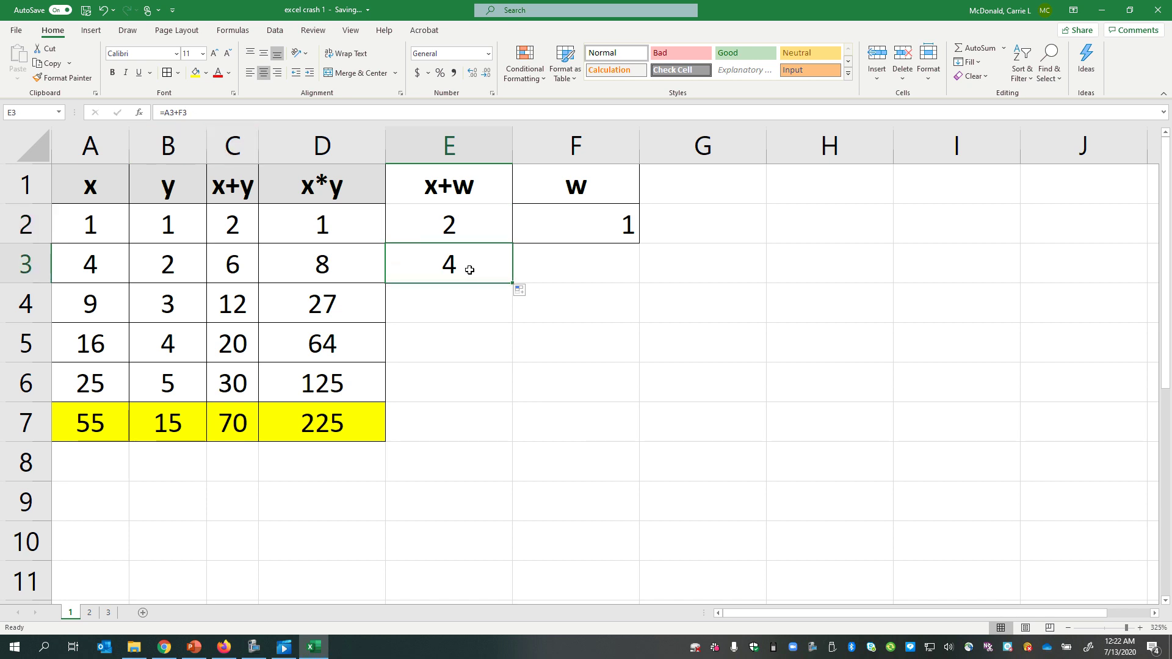
# Clear E3 and edit E2 to =A2+$F$2 by typing the dollar signs.
pyautogui.press('BackSpace')
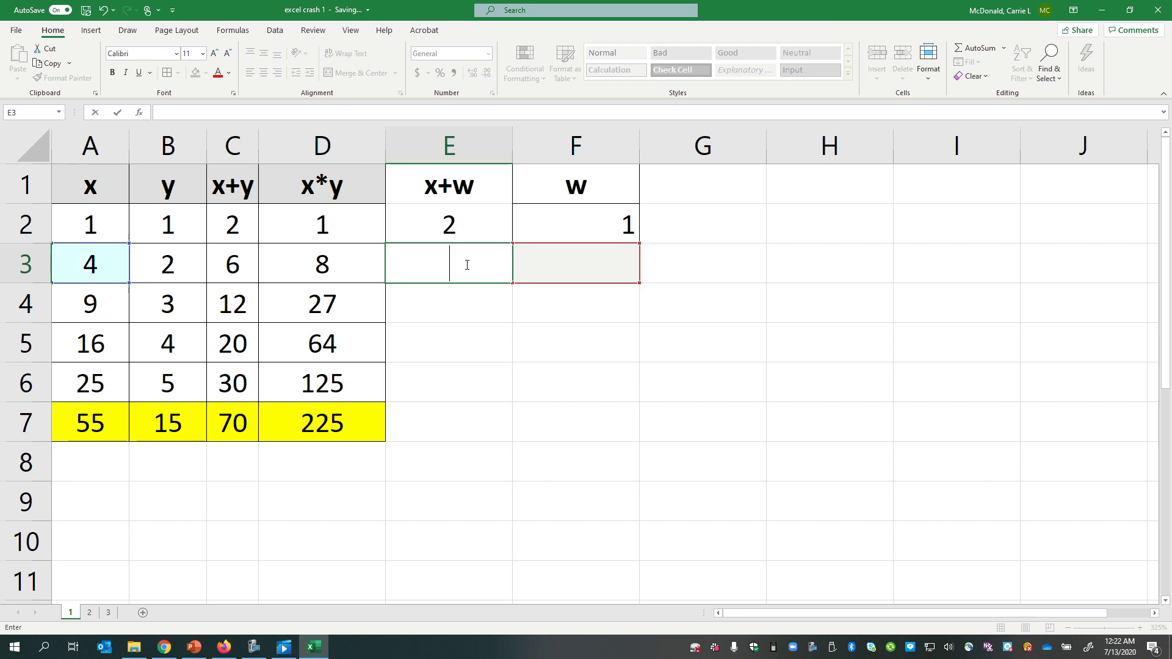
pyautogui.press('Return')
pyautogui.click(456, 240)
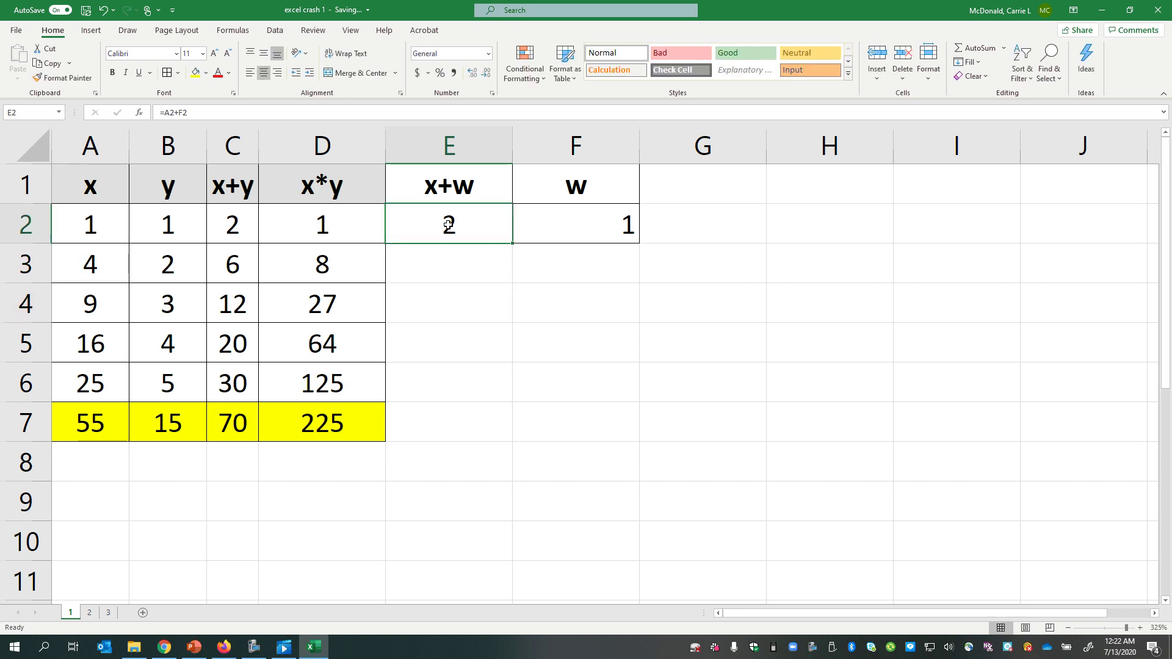
pyautogui.click(196, 118)
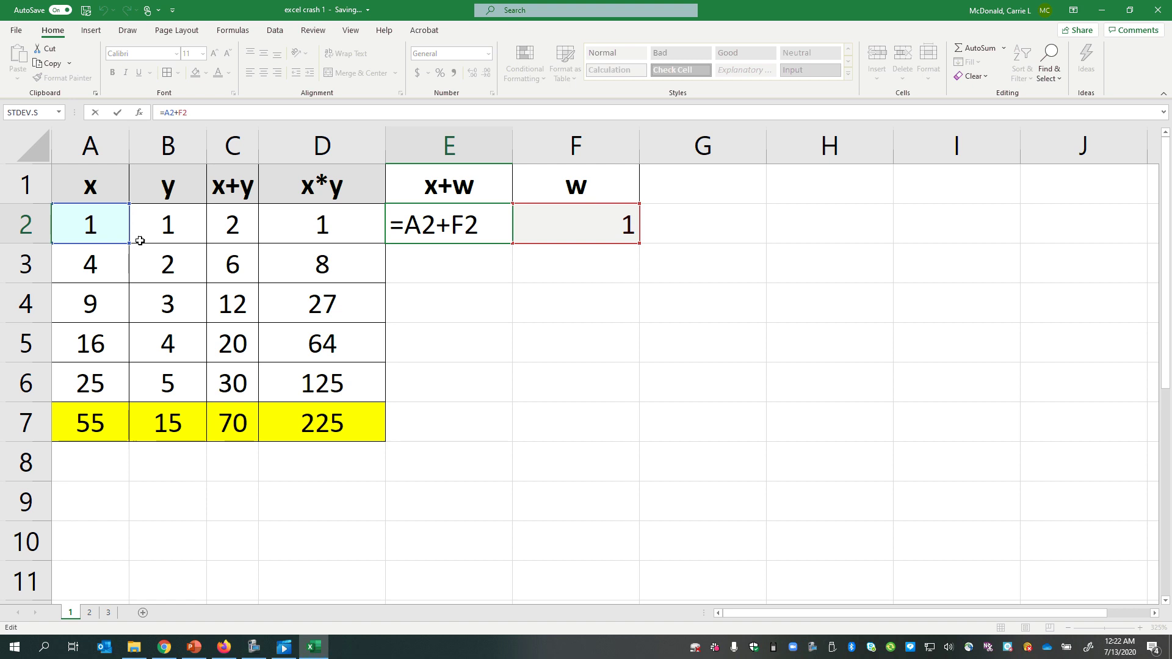
pyautogui.press('BackSpace')
pyautogui.press('BackSpace')
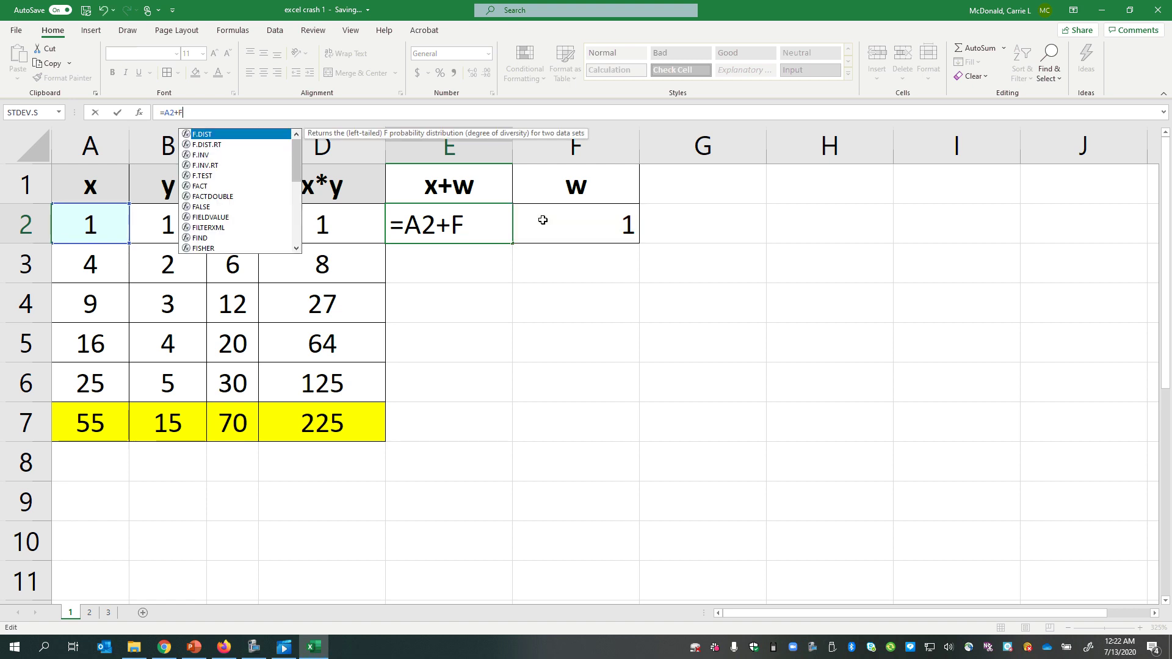
pyautogui.click(589, 229)
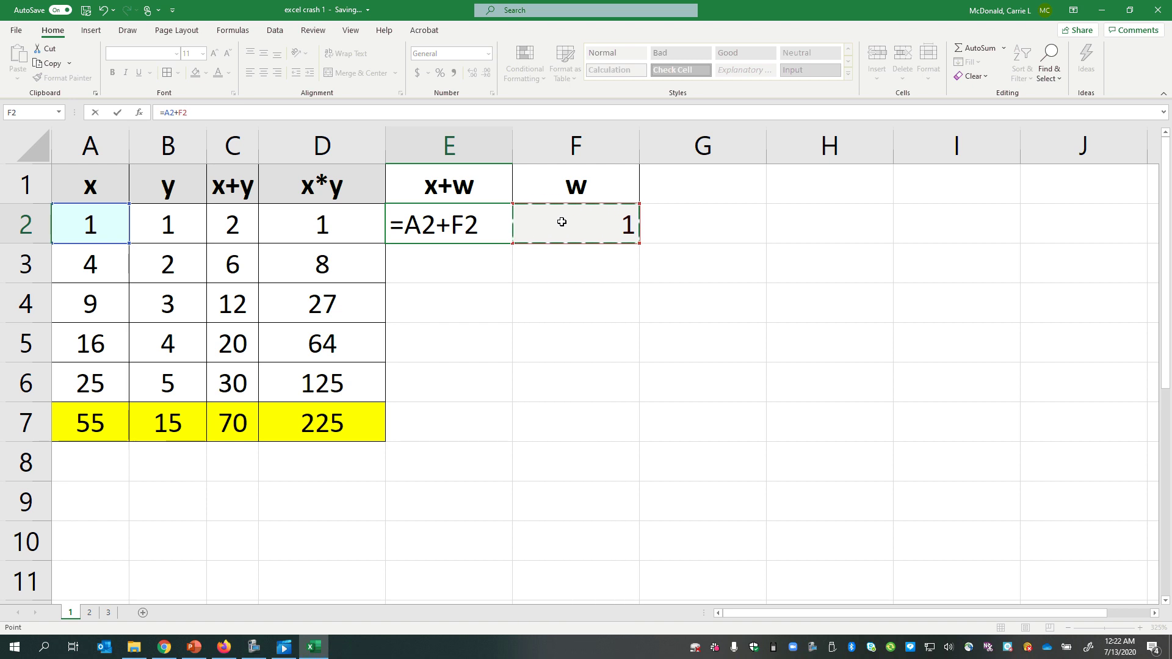
pyautogui.click(179, 115)
pyautogui.write('$')
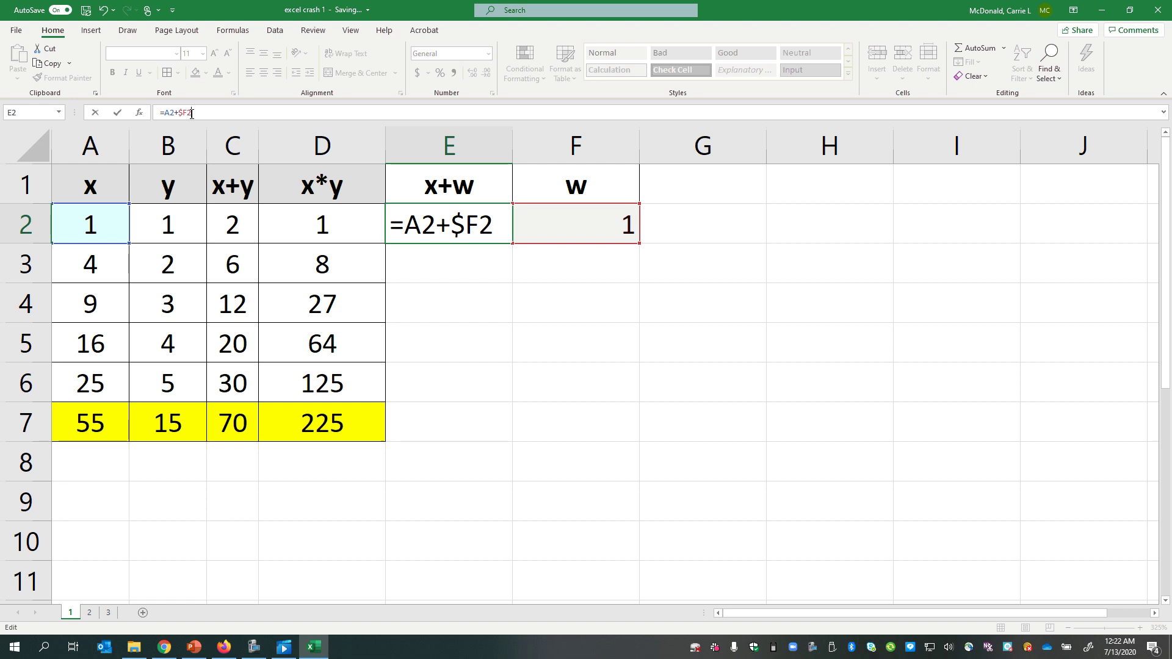
pyautogui.click(190, 115)
pyautogui.write('$')
pyautogui.press('Return')
# Redo E2's w reference as absolute $F$2 using F4, giving =A2+$F$2.
pyautogui.click(389, 211)
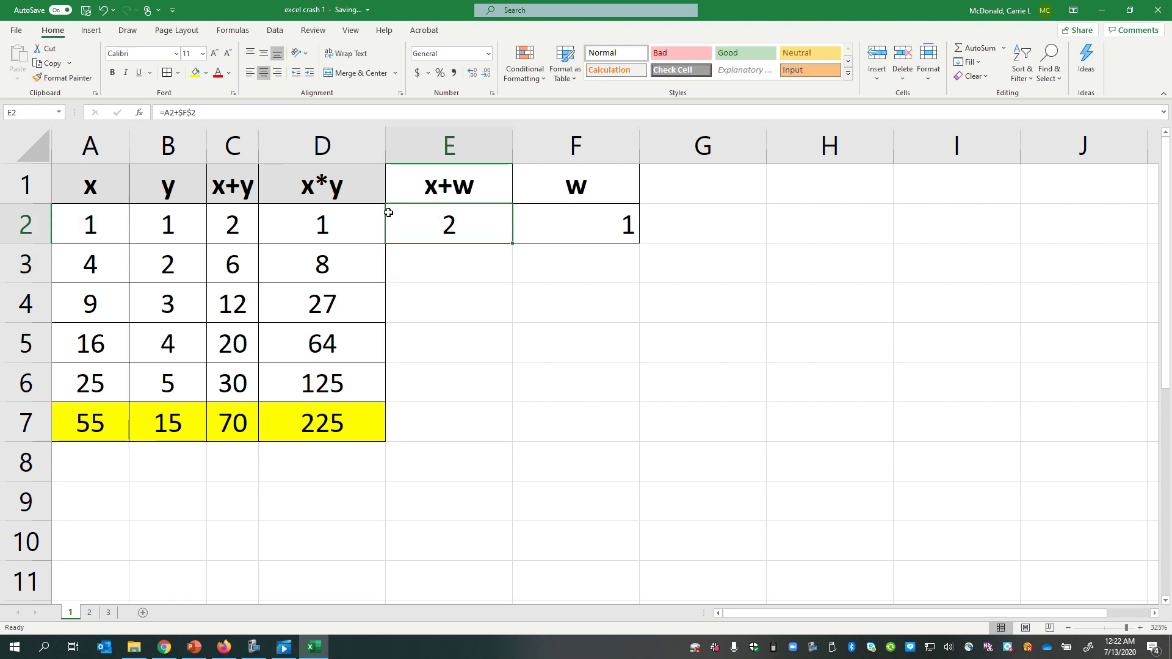
pyautogui.click(239, 116)
pyautogui.press('BackSpace')
pyautogui.press('BackSpace')
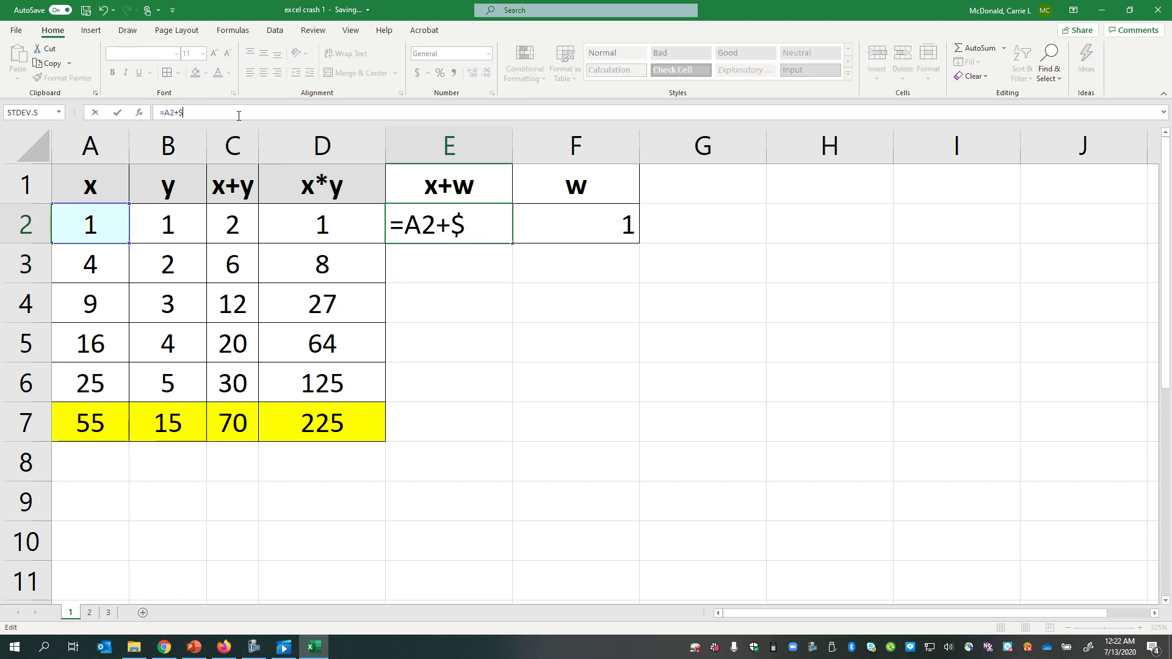
pyautogui.press('BackSpace')
pyautogui.click(577, 226)
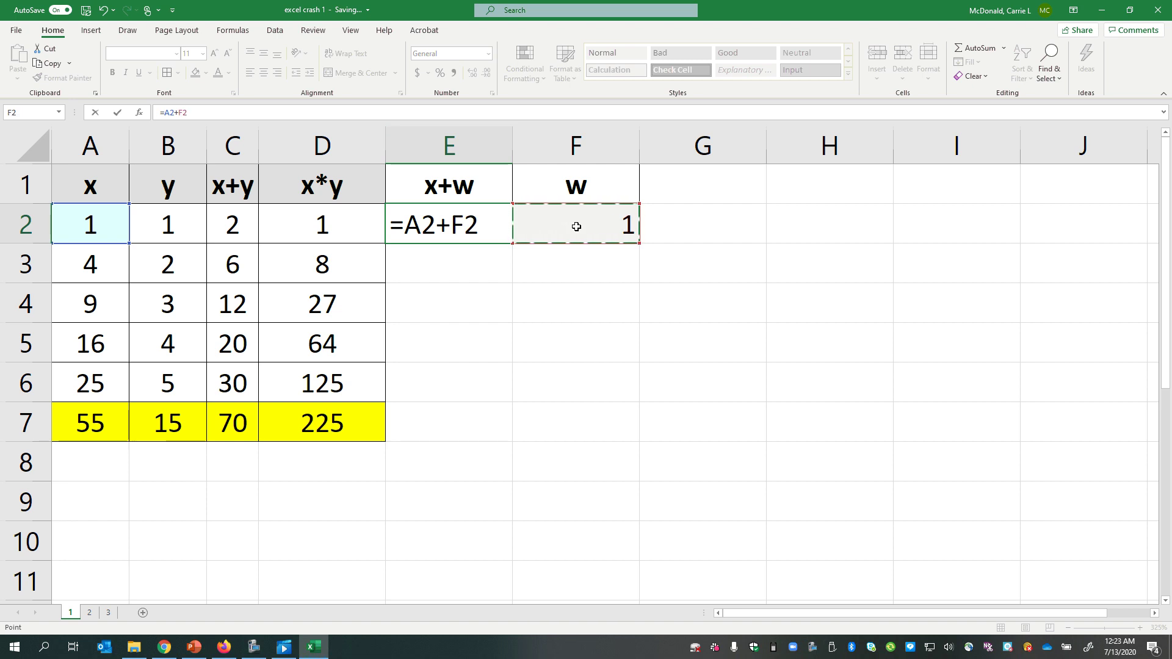
pyautogui.press('F4')
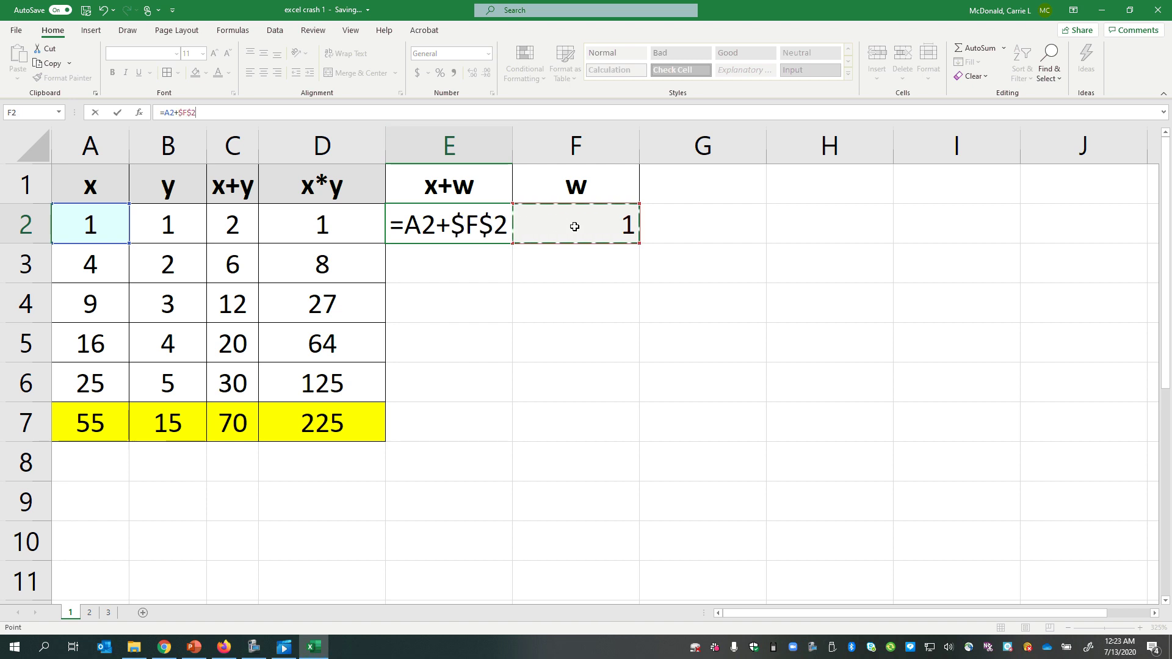
pyautogui.press('Return')
# Fill the =A2+$F$2 formula down to E6 and check each copy keeps $F$2.
pyautogui.click(479, 235)
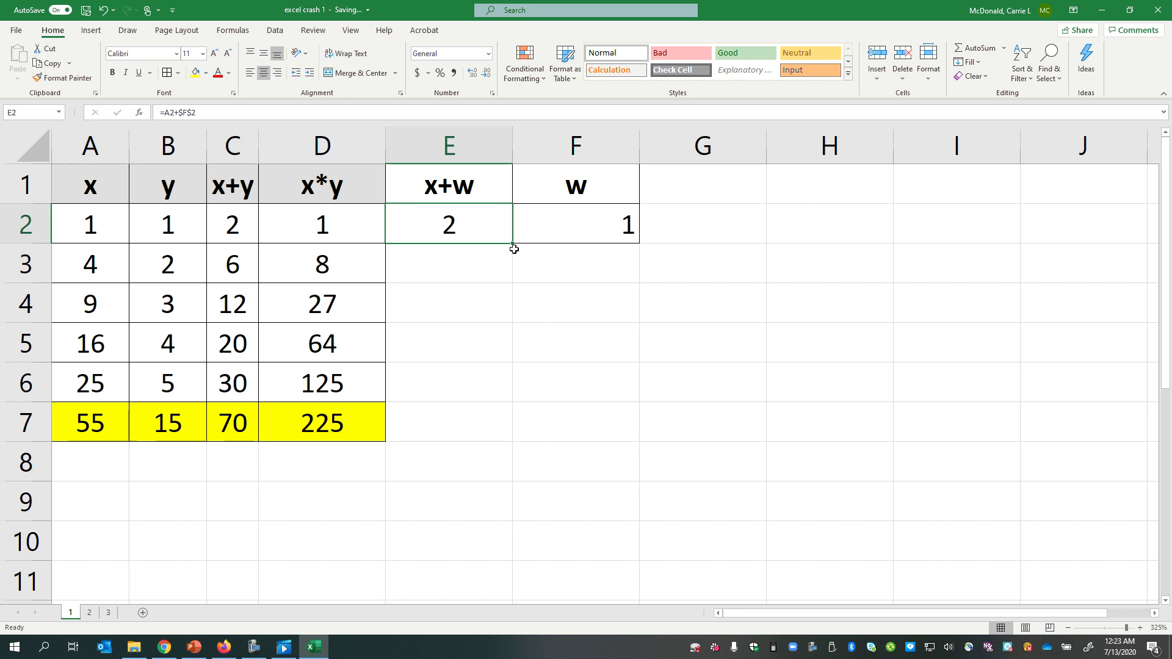
pyautogui.moveTo(513, 243); pyautogui.dragTo(506, 387)
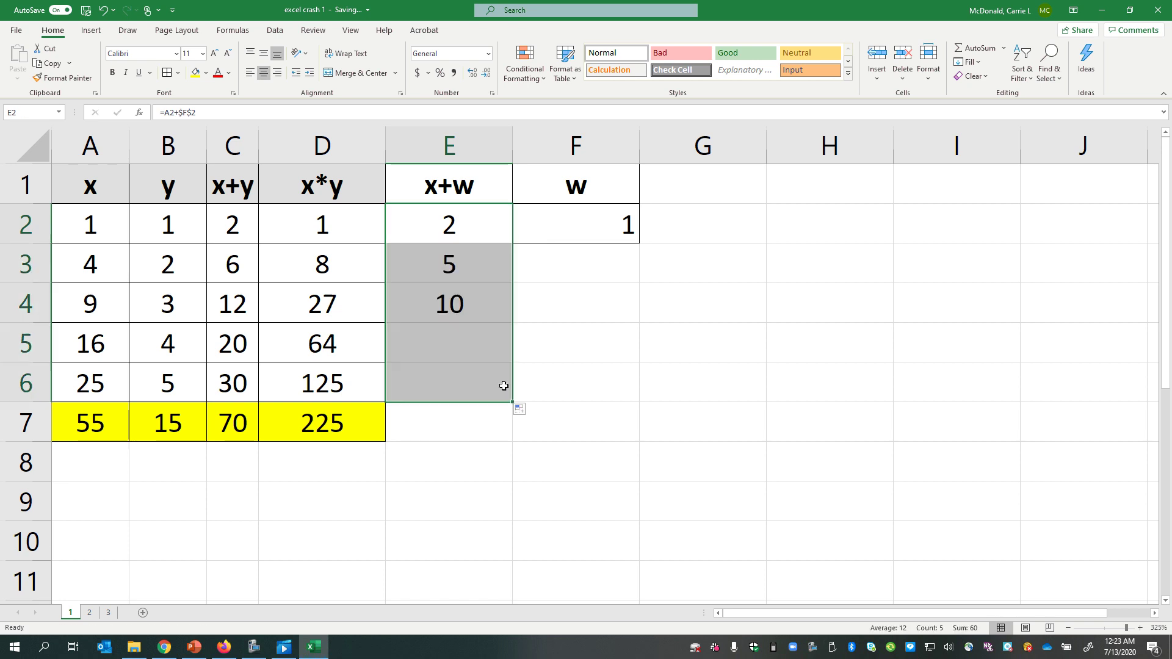
pyautogui.click(440, 266)
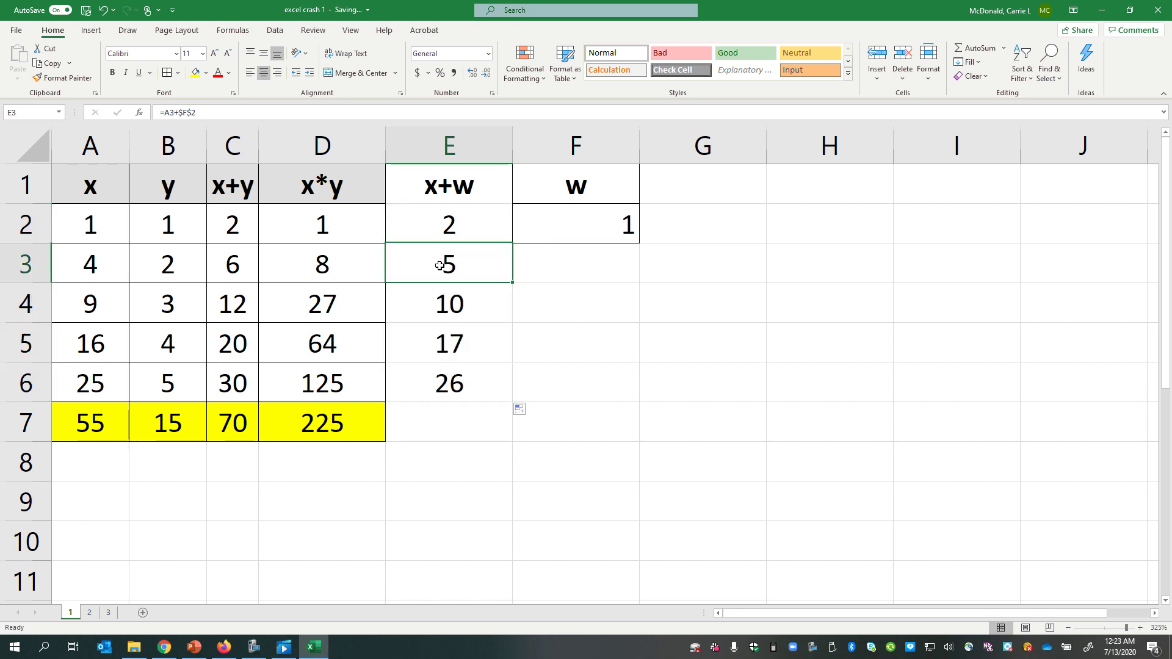
pyautogui.click(100, 278)
pyautogui.click(96, 304)
pyautogui.click(397, 302)
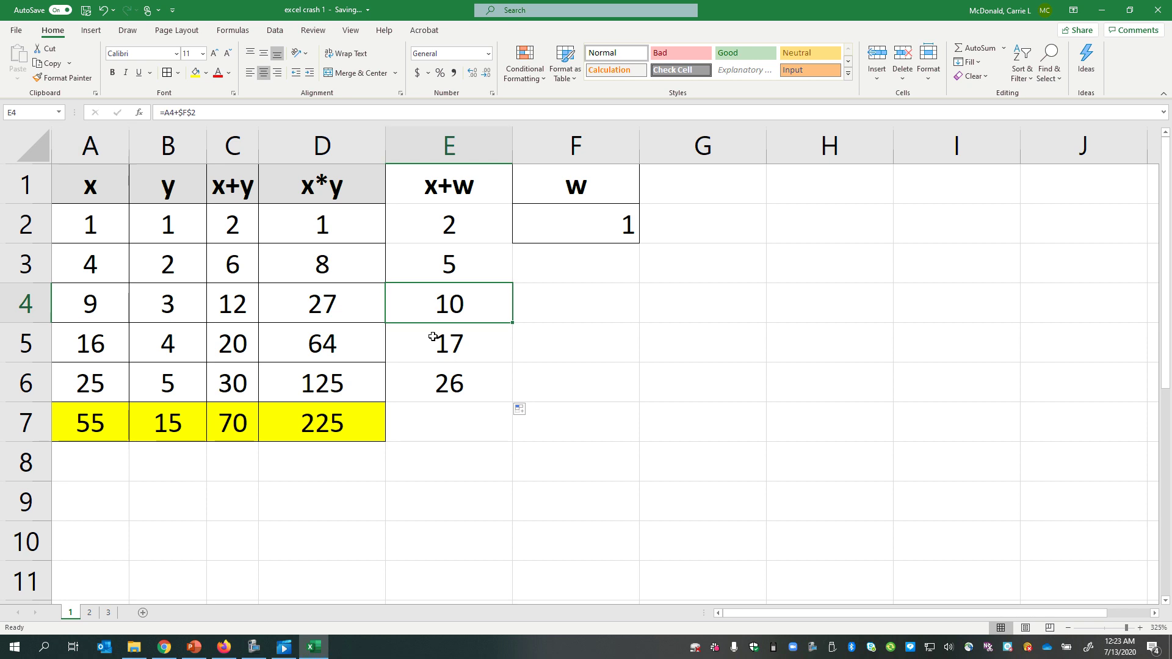
pyautogui.click(433, 339)
pyautogui.click(439, 397)
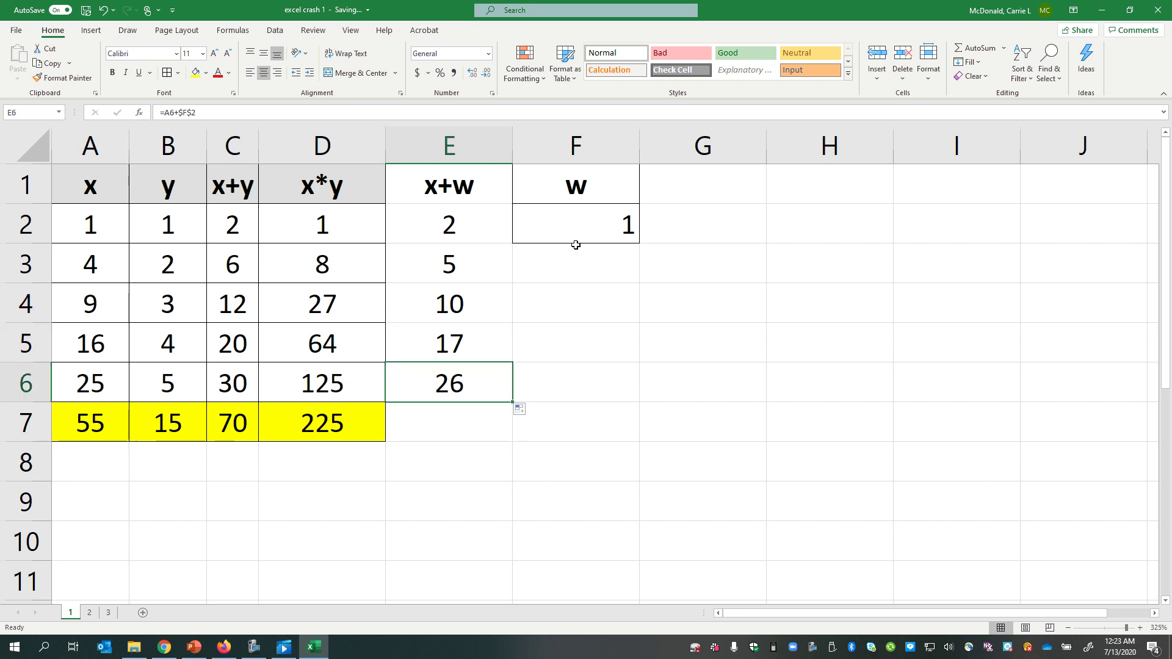
# Change w in F2 to 3 so x+w recalculates to 4, 7, 12, 19, 28.
pyautogui.click(581, 225)
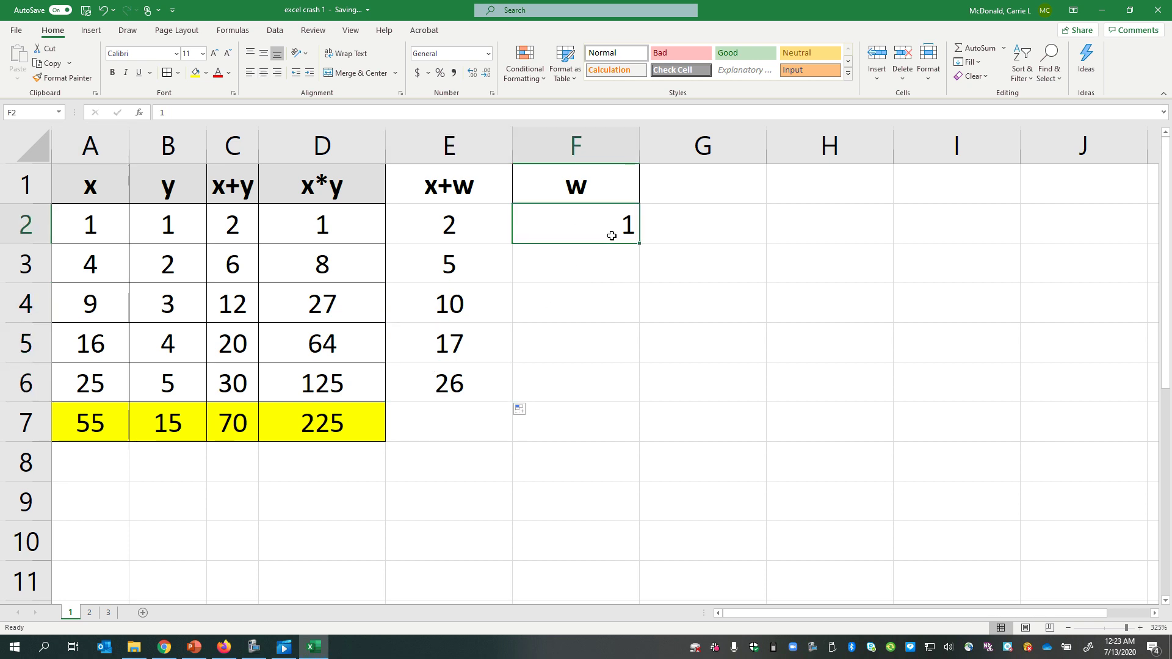
pyautogui.write('3')
pyautogui.press('Return')
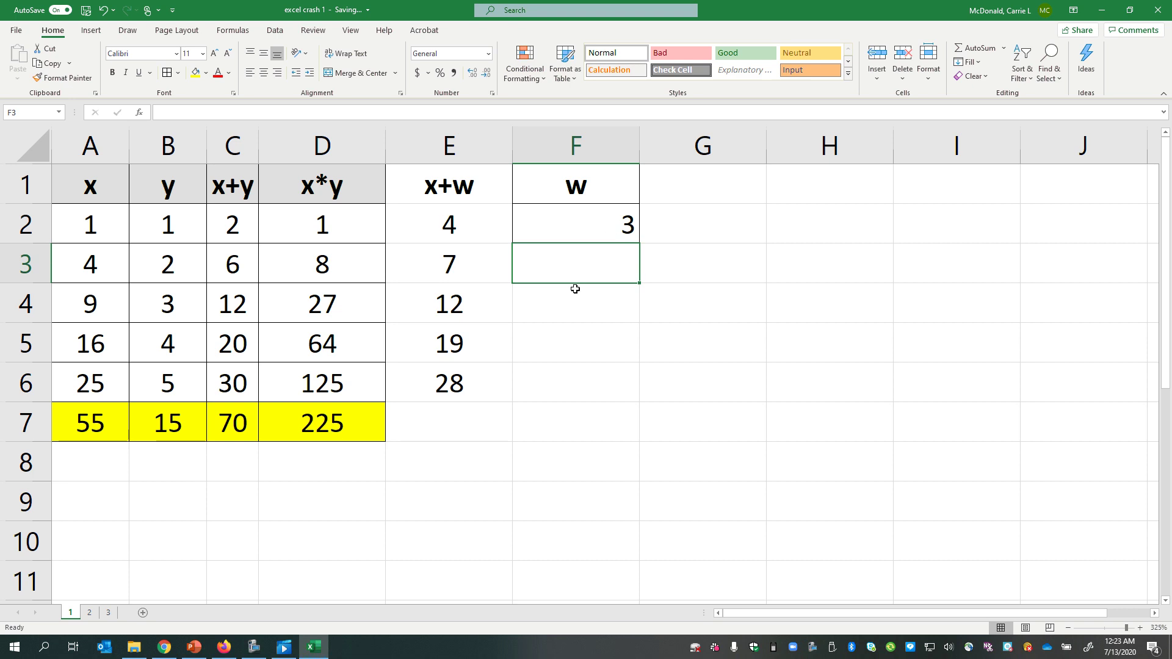
pyautogui.click(467, 226)
pyautogui.moveTo(467, 225); pyautogui.dragTo(471, 379)
pyautogui.click(516, 227)
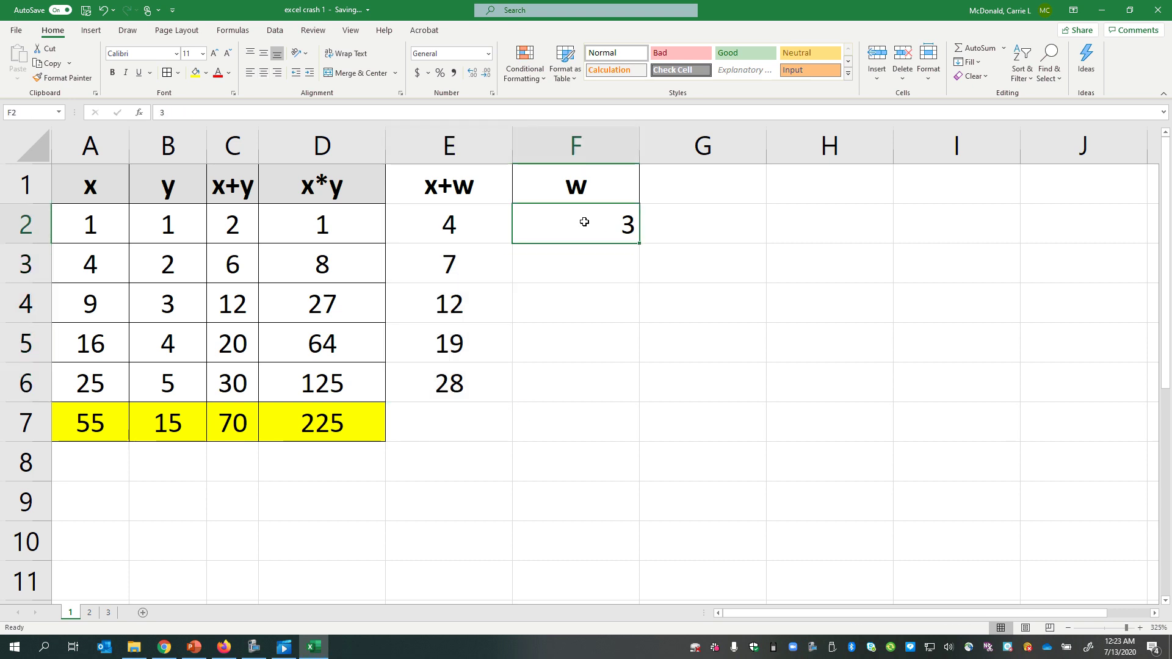
# Set w to 4 and copy D7's yellow SUM total into E7, giving =SUM(E2:E6) = 75.
pyautogui.write('4')
pyautogui.press('Return')
pyautogui.click(376, 424)
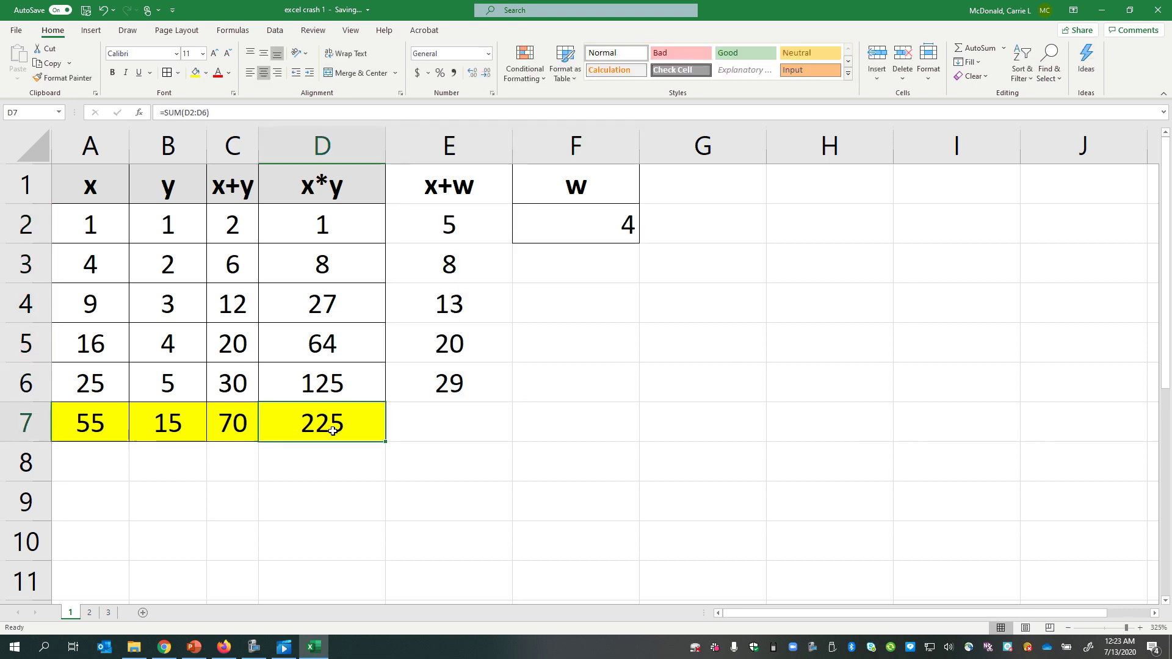
pyautogui.moveTo(385, 441); pyautogui.dragTo(471, 437)
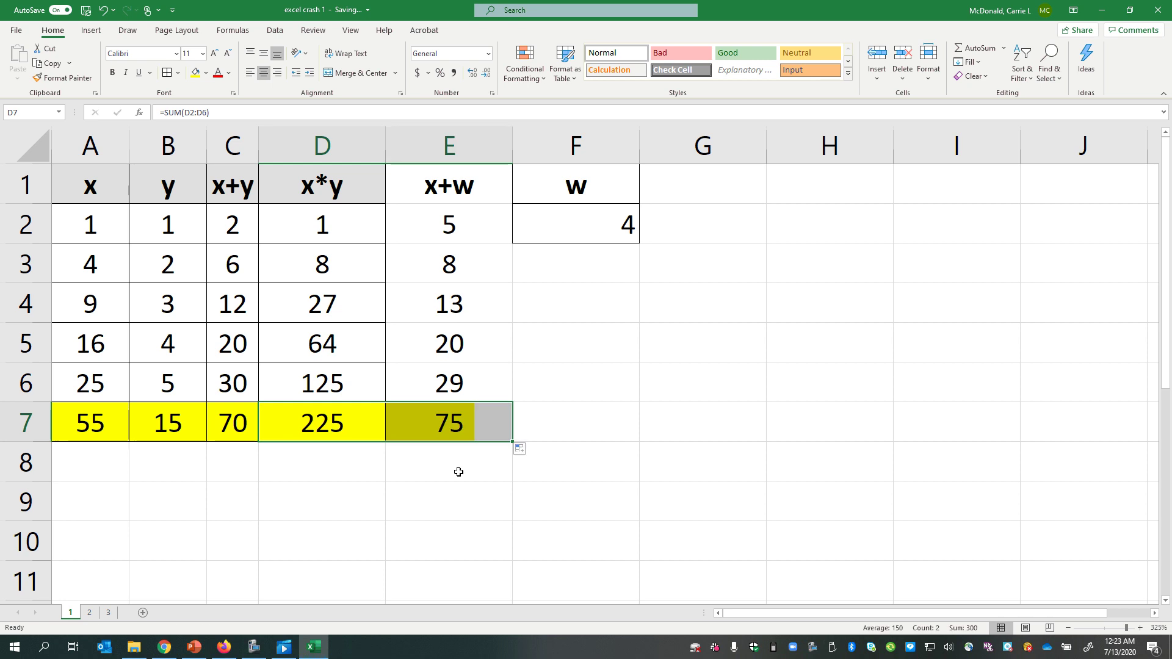
pyautogui.click(445, 432)
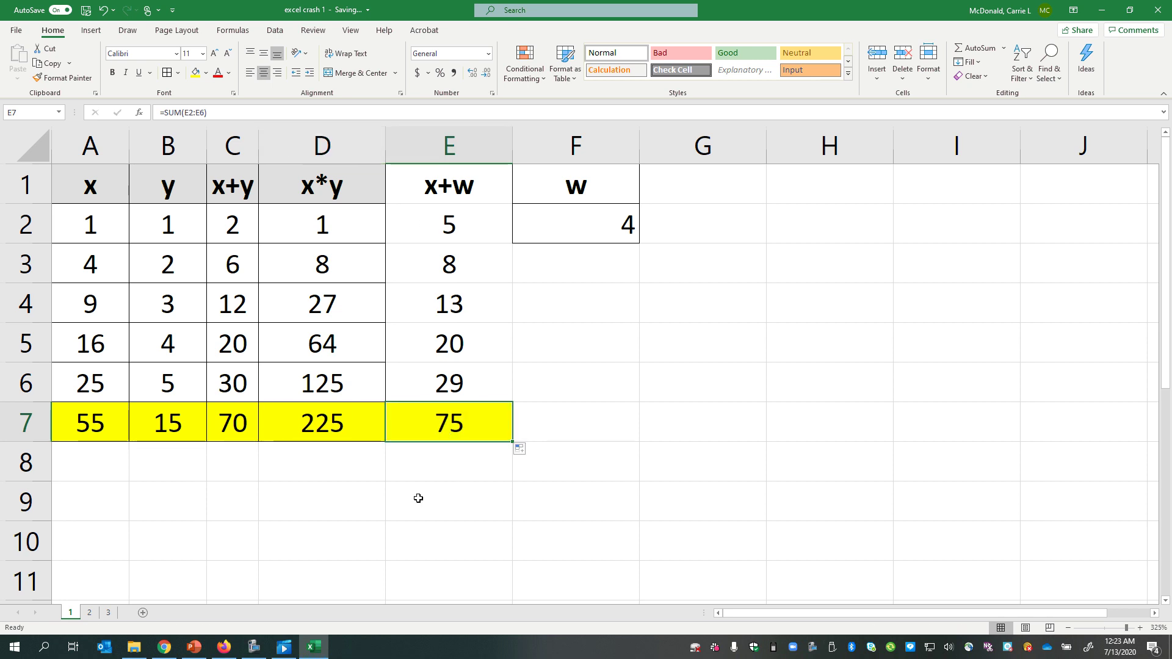
pyautogui.click(308, 431)
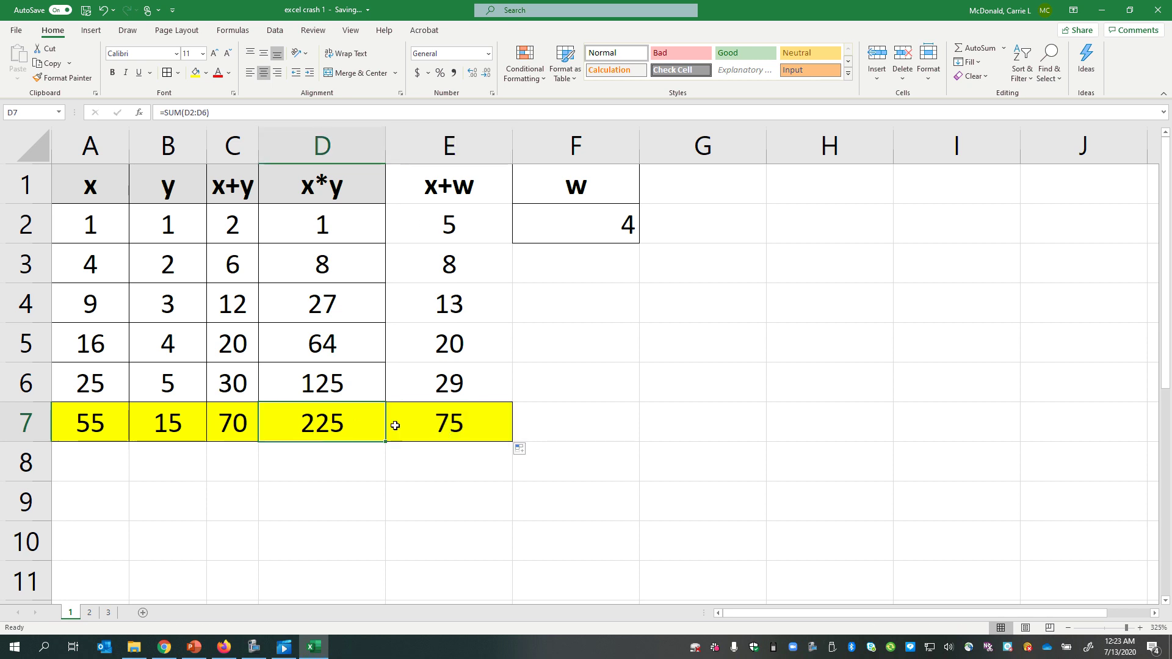
pyautogui.click(469, 413)
pyautogui.moveTo(319, 655)
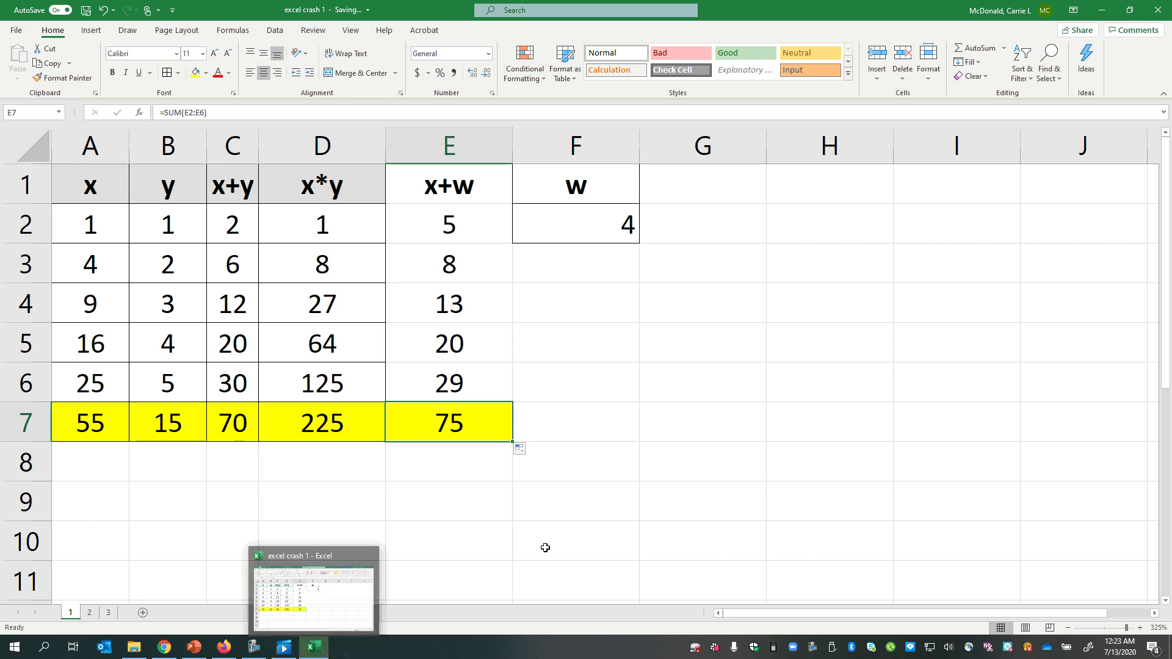
pyautogui.click(252, 651)
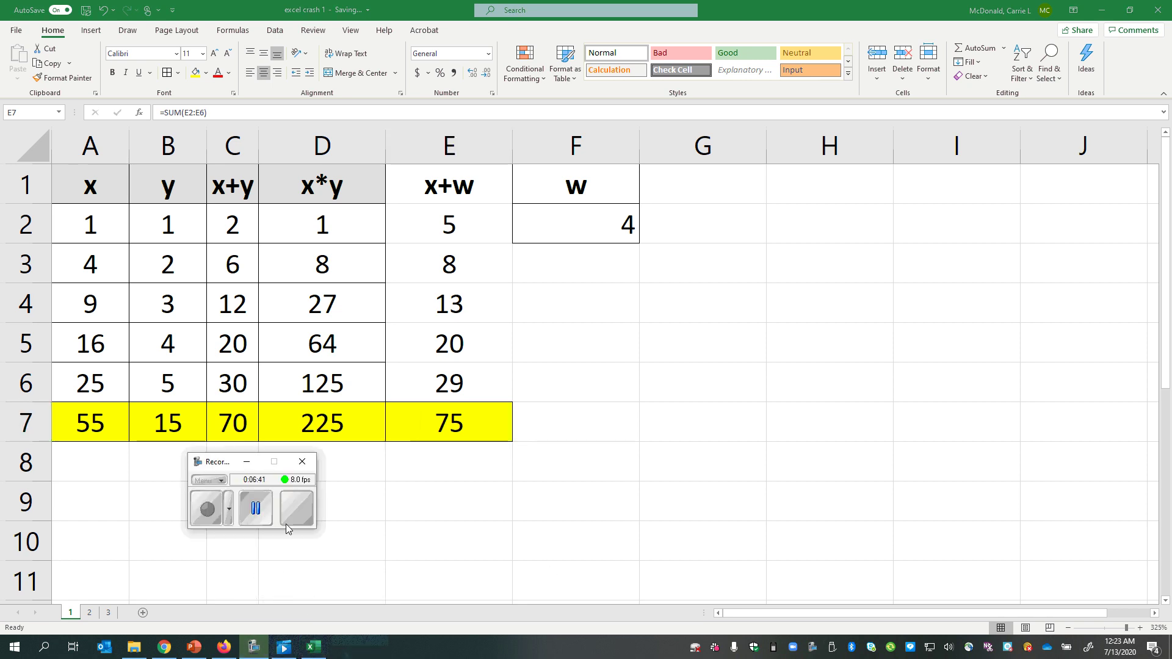
pyautogui.click(291, 517)
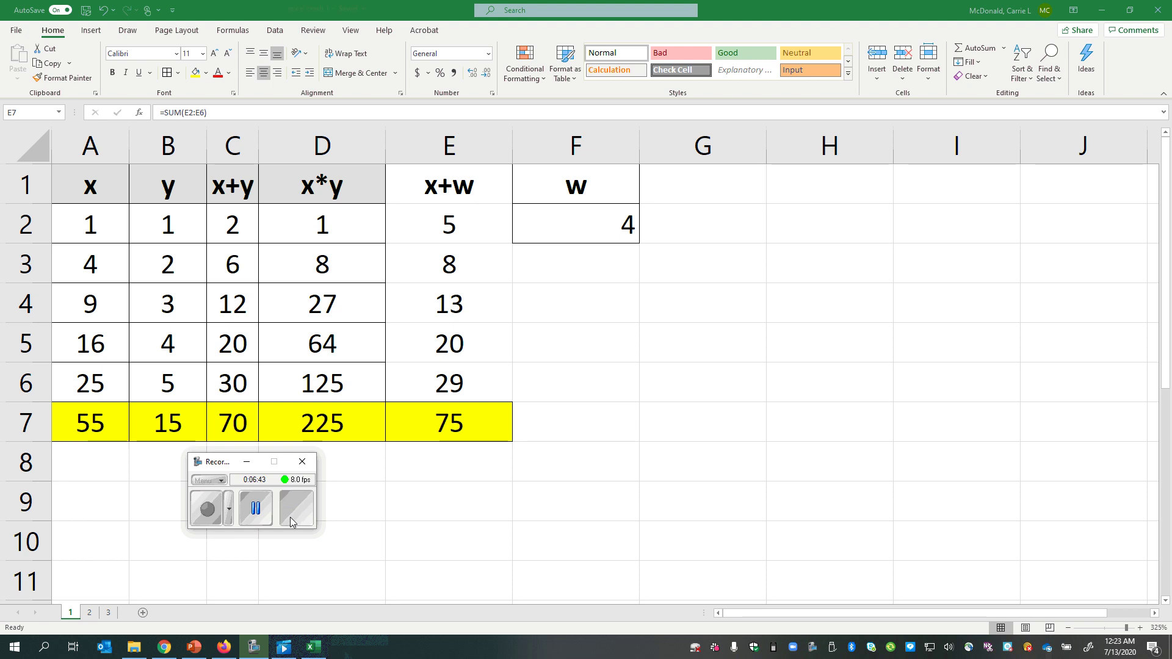